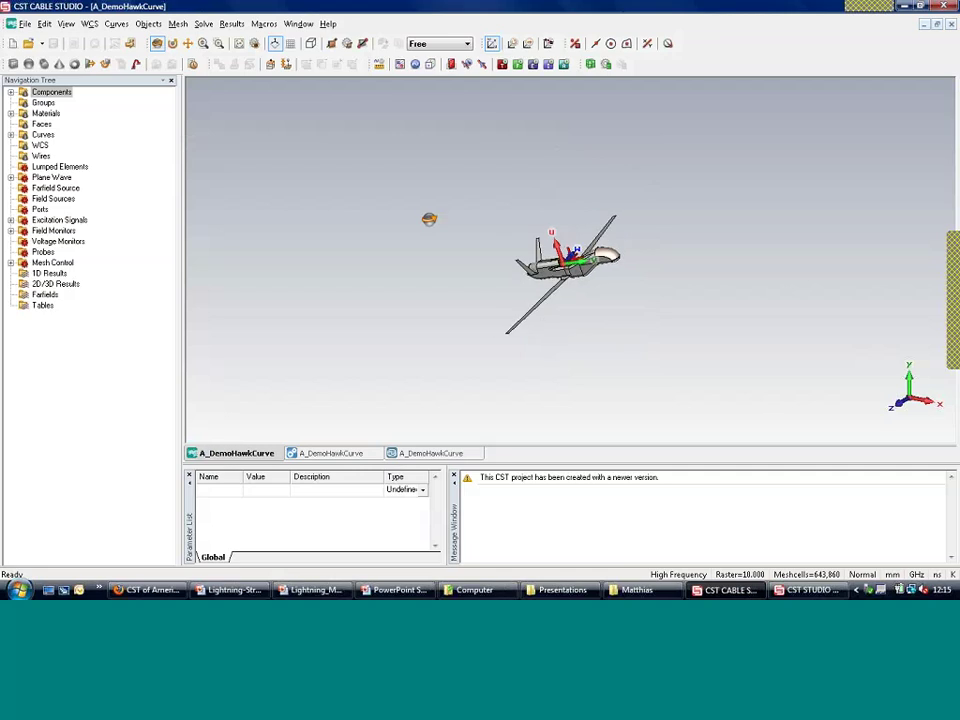
Step: Select spline1 of curve1 and view its course inside the aircraft fuselage from the side
{"action": "mouse_move", "coordinate": [540, 313]}
{"action": "left_mouse_down"}
{"action": "mouse_move", "coordinate": [579, 321]}
{"action": "mouse_move", "coordinate": [527, 324]}
{"action": "left_mouse_up"}
{"action": "scroll", "coordinate": [527, 324], "scroll_direction": "up", "scroll_amount": 2}
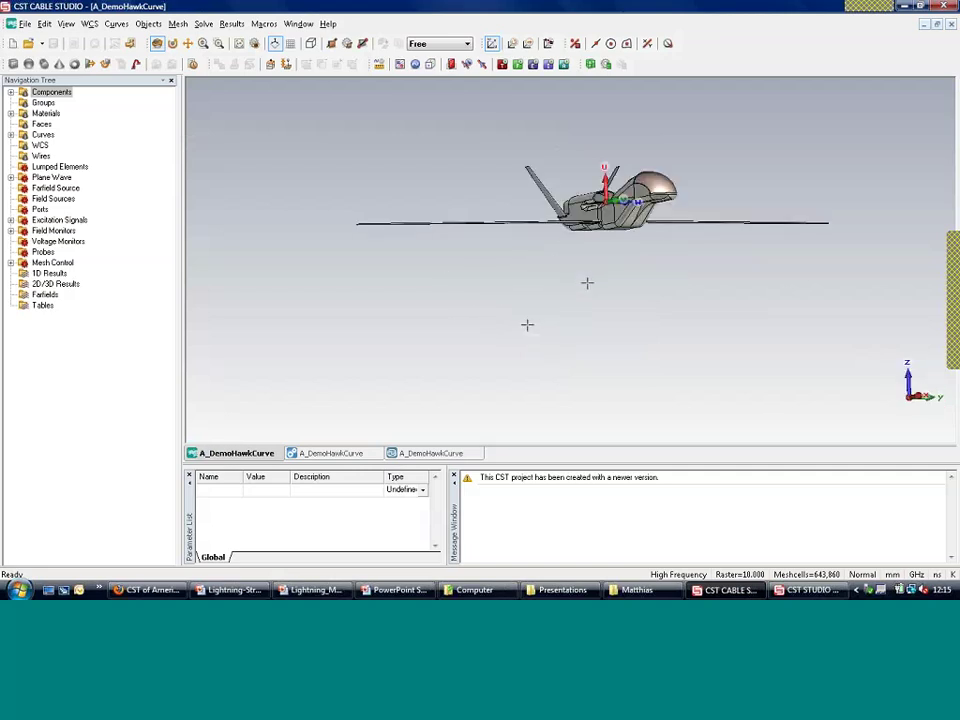
{"action": "scroll", "coordinate": [573, 335], "scroll_direction": "up", "scroll_amount": 2}
{"action": "scroll", "coordinate": [573, 335], "scroll_direction": "up", "scroll_amount": 1}
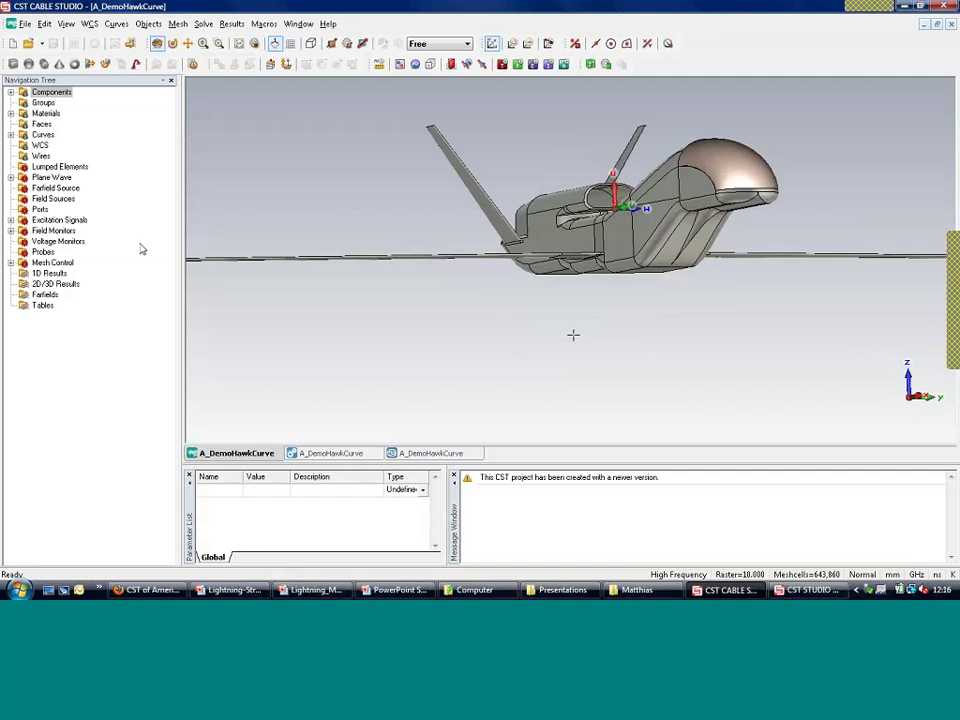
{"action": "left_click", "coordinate": [10, 134]}
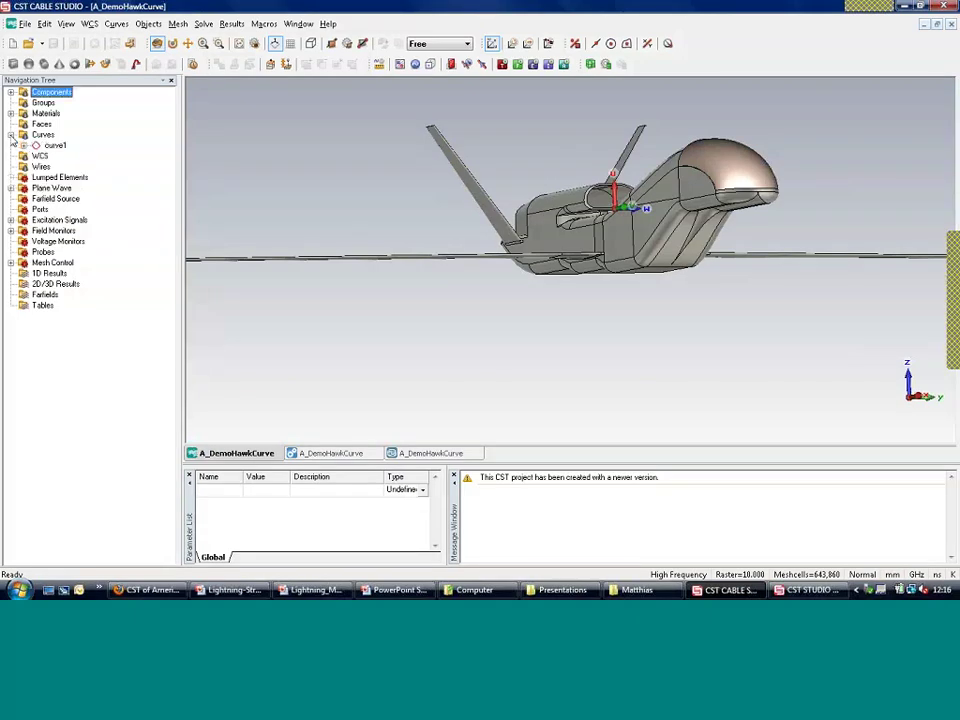
{"action": "left_click", "coordinate": [24, 146]}
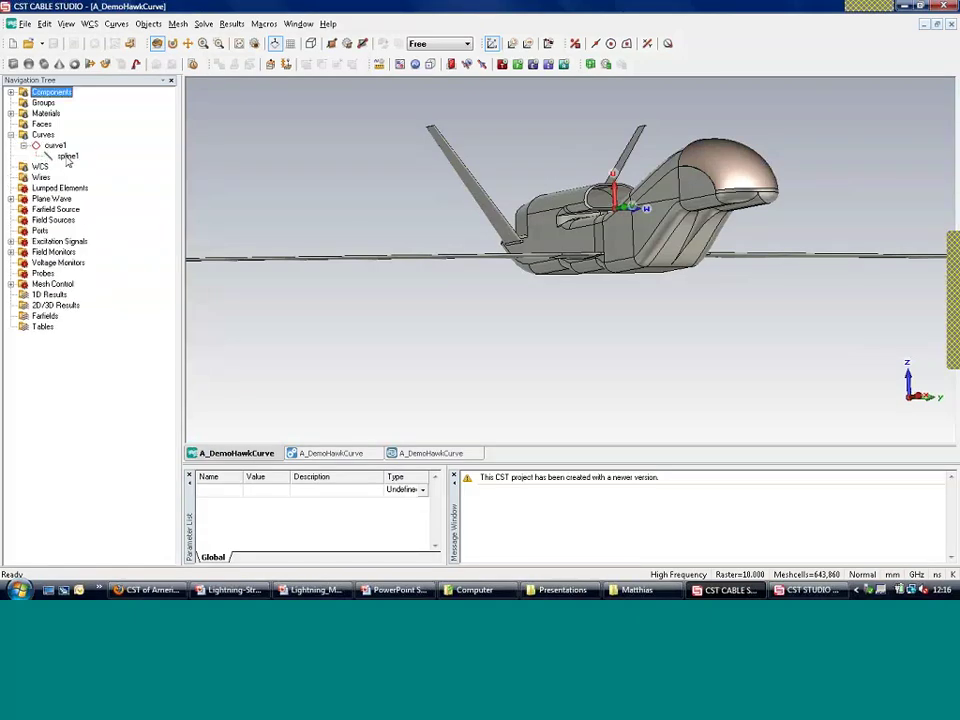
{"action": "left_click", "coordinate": [67, 157]}
{"action": "left_click_drag", "start_coordinate": [332, 296], "coordinate": [526, 313]}
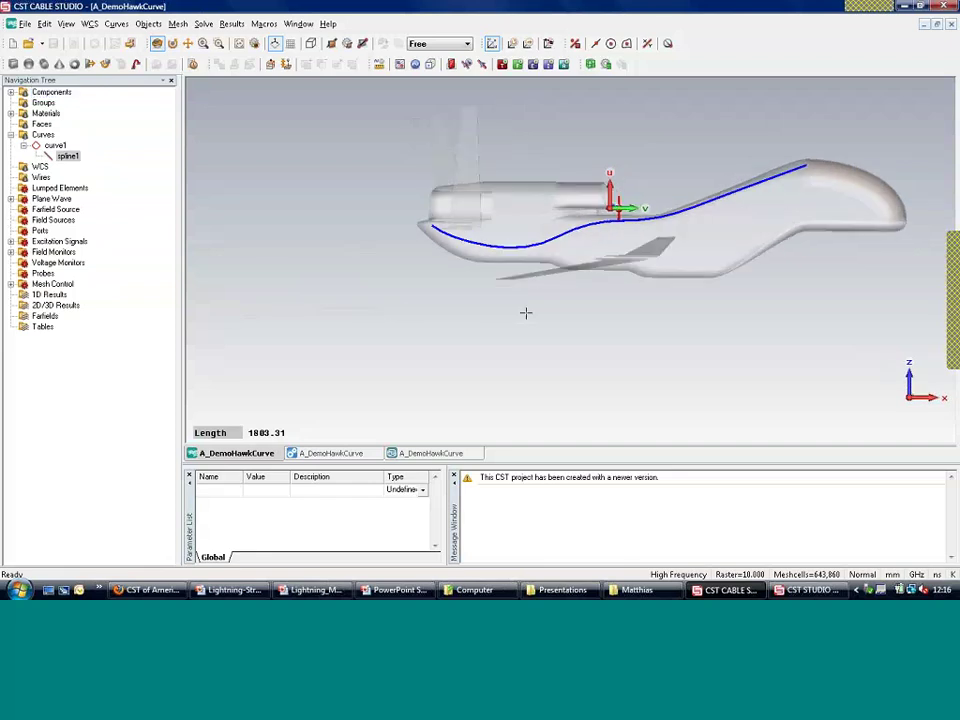
{"action": "middle_click_drag", "start_coordinate": [526, 313], "coordinate": [456, 371]}
Step: Inspect the point coordinates in spline1's definition and close it without changes
{"action": "right_click", "coordinate": [67, 157]}
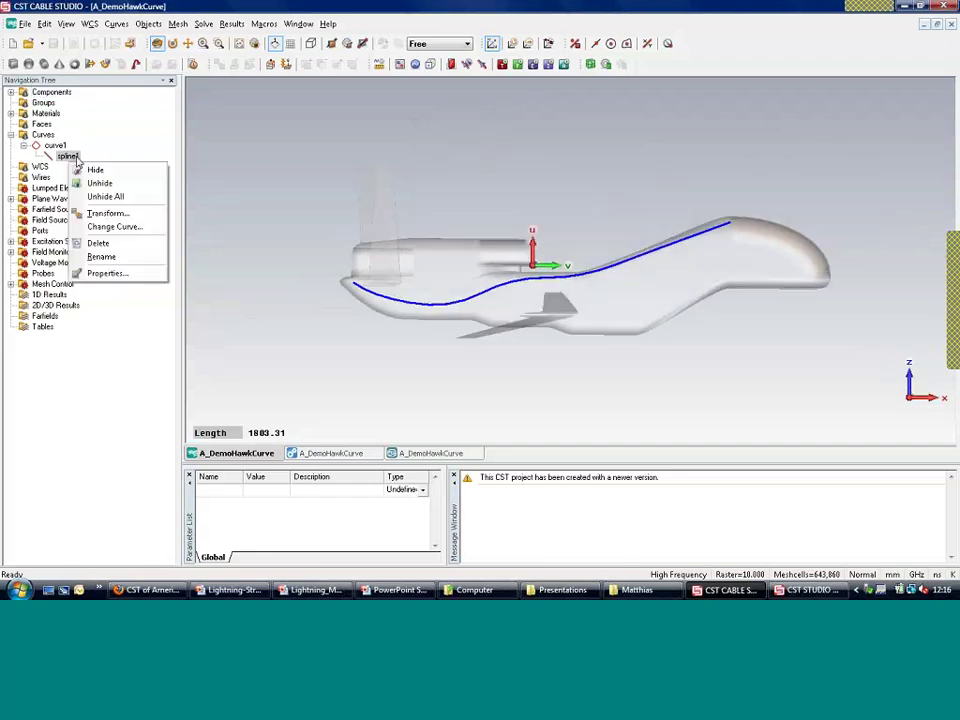
{"action": "left_click", "coordinate": [106, 275]}
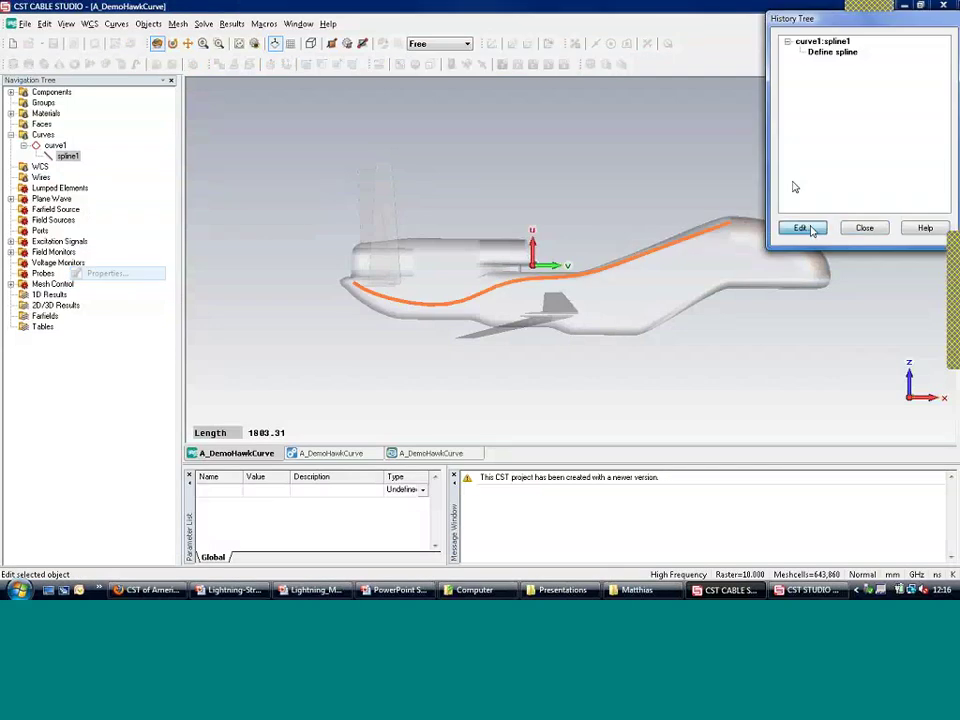
{"action": "left_click", "coordinate": [799, 225]}
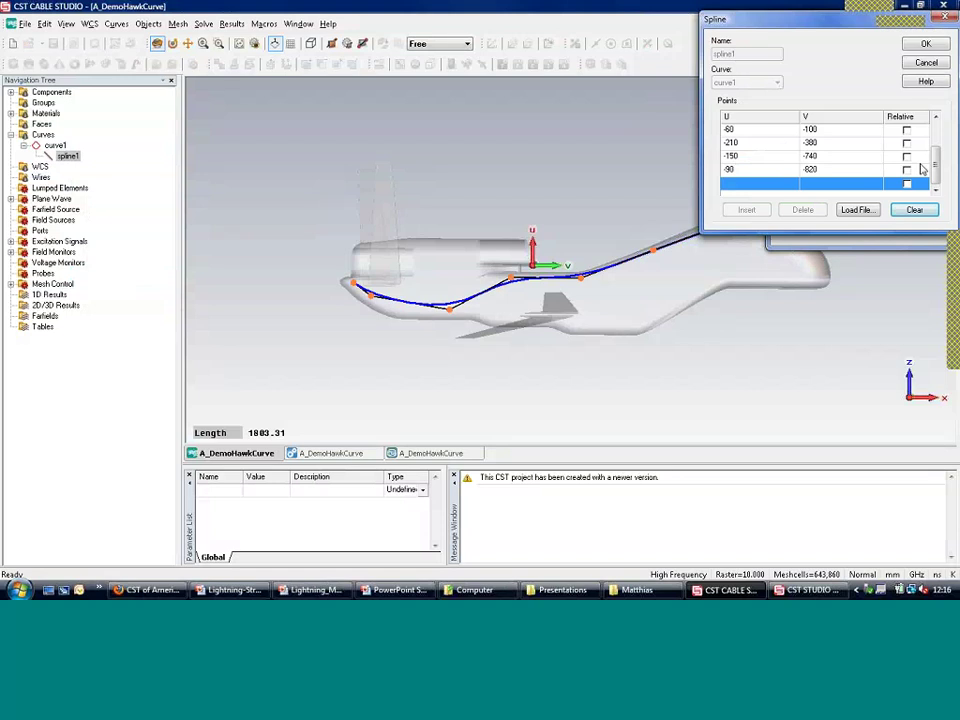
{"action": "scroll", "coordinate": [790, 160], "scroll_direction": "up", "scroll_amount": 2}
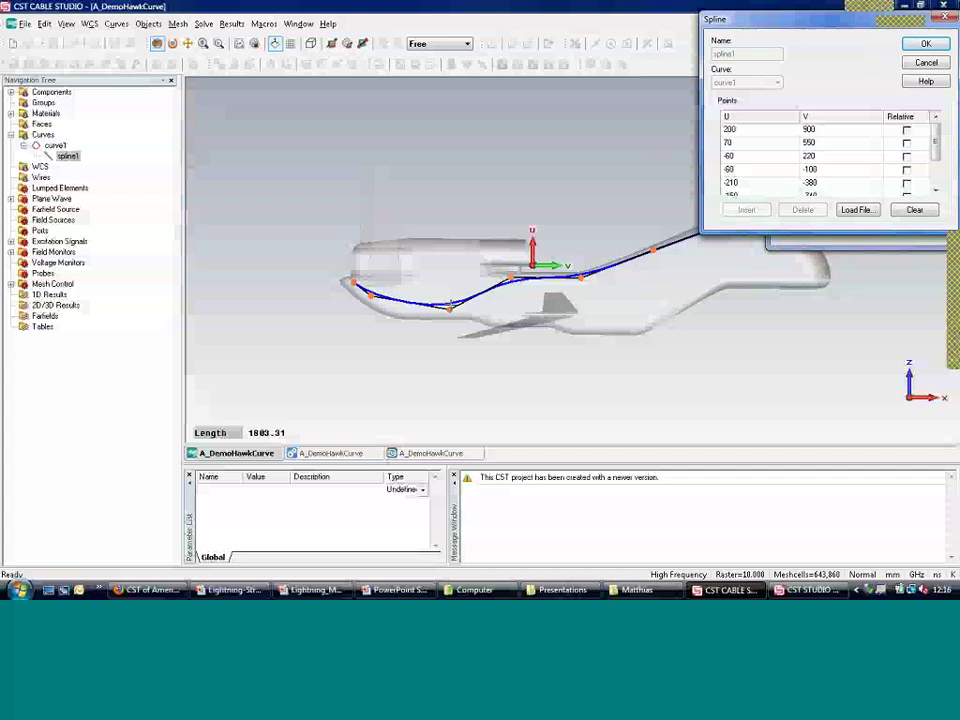
{"action": "left_click", "coordinate": [926, 66]}
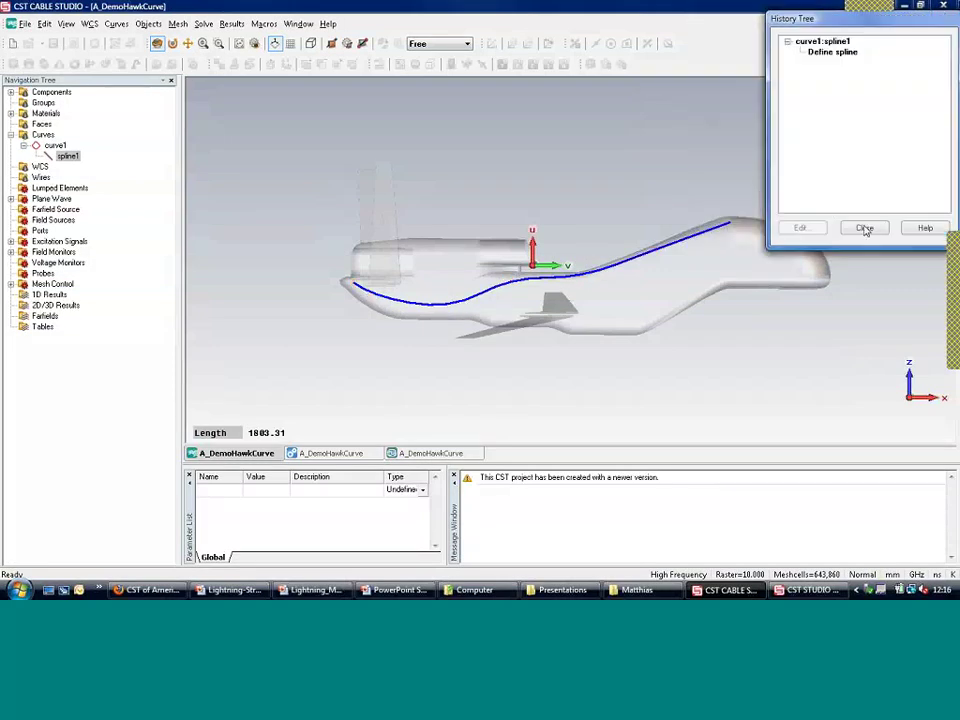
{"action": "left_click", "coordinate": [859, 226]}
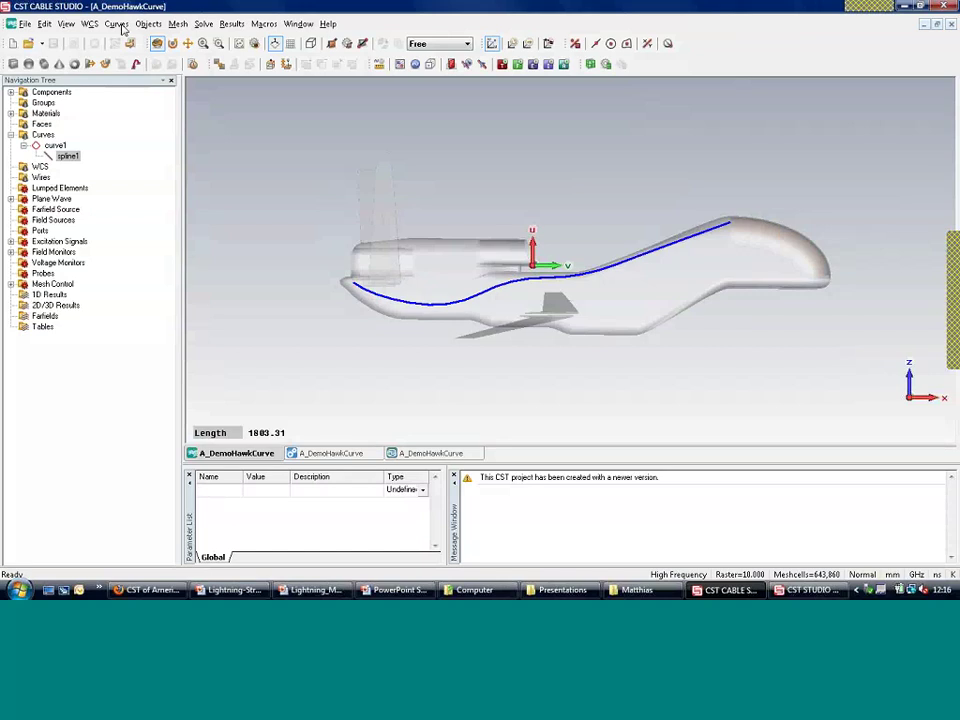
Step: Convert spline1 into a cable route named CablePath and save the project
{"action": "left_click", "coordinate": [116, 24]}
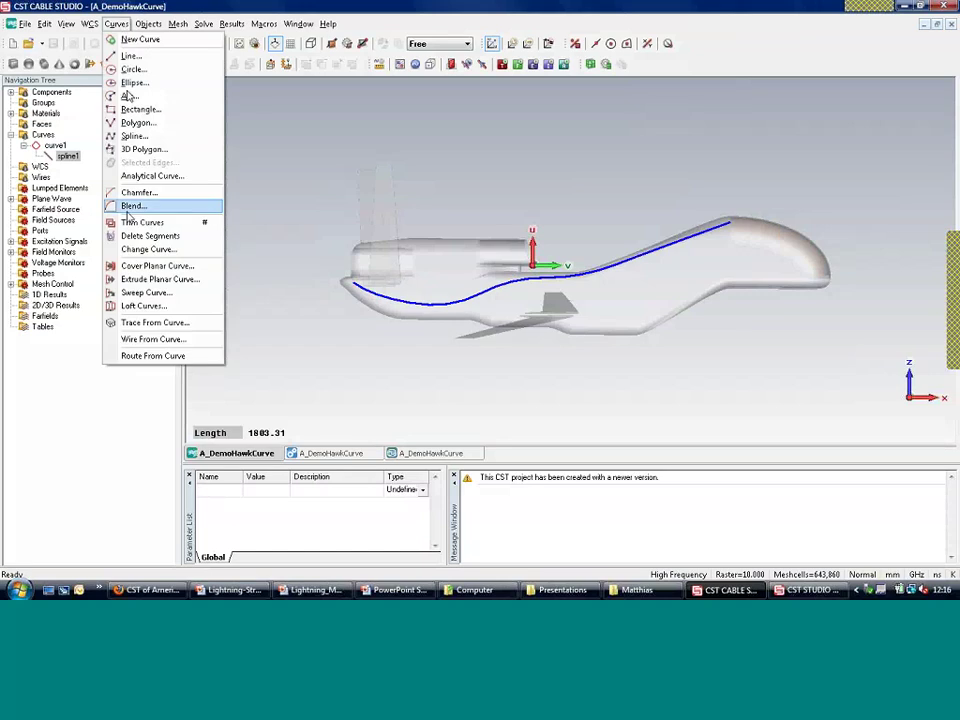
{"action": "left_click", "coordinate": [155, 357]}
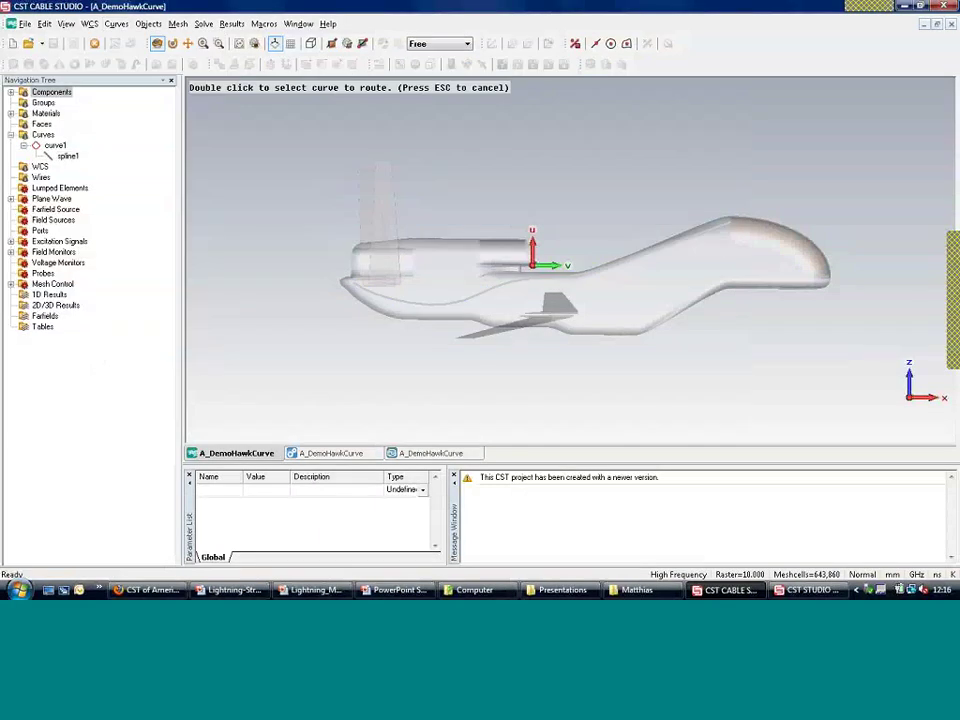
{"action": "double_click", "coordinate": [502, 285]}
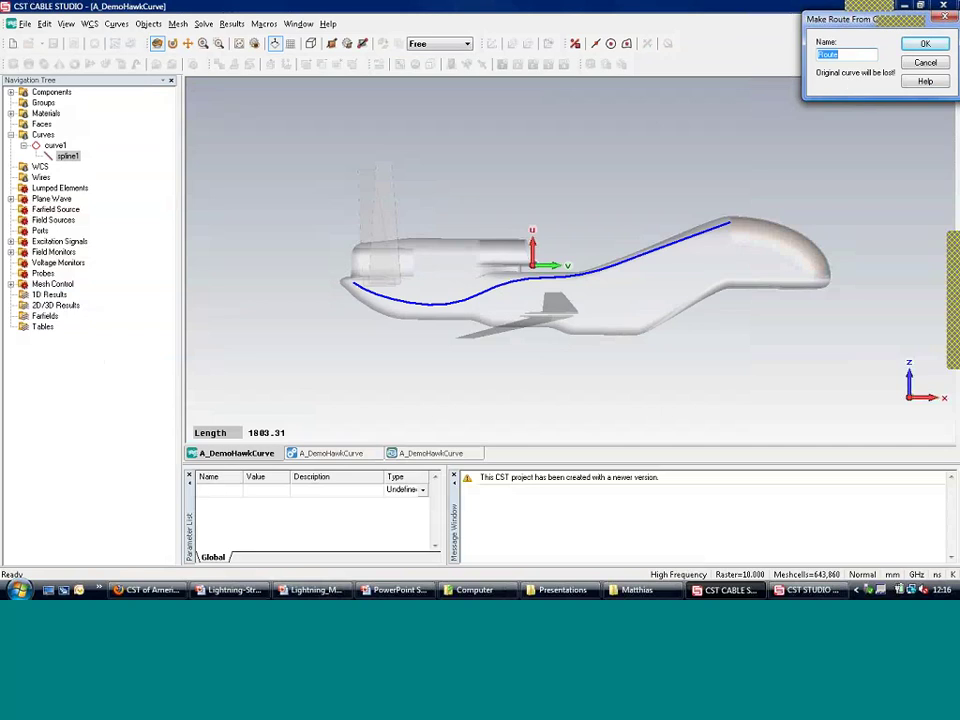
{"action": "type", "text": "CablePath"}
{"action": "left_click", "coordinate": [924, 45]}
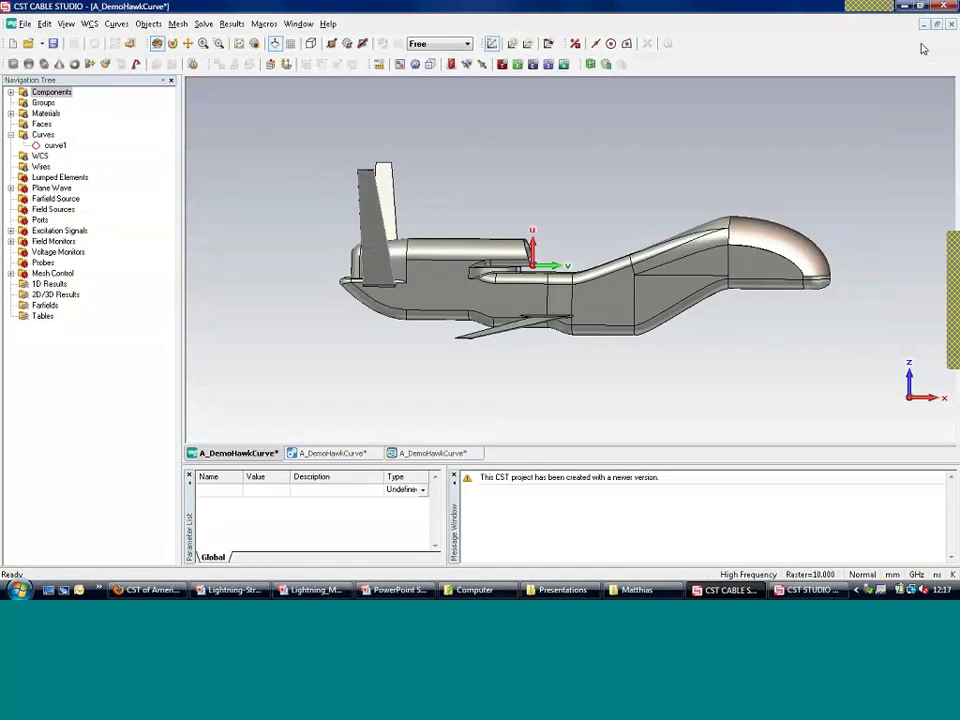
{"action": "key", "text": "ctrl+s"}
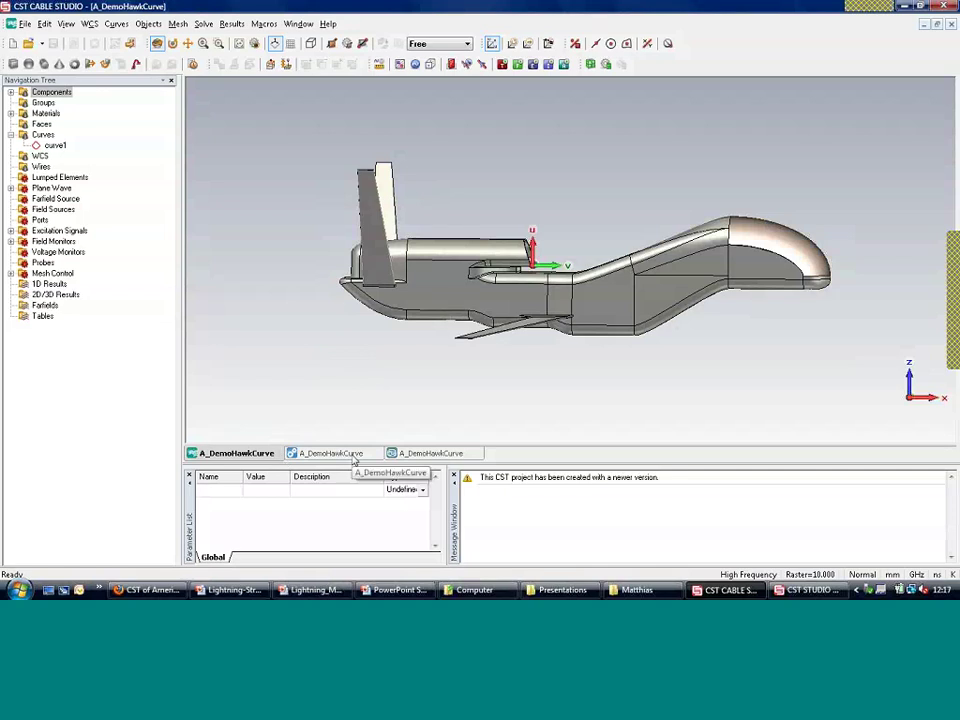
Step: Switch to the harness design view of A_DemoHawkCurve and set the Components transparency to 75
{"action": "left_click", "coordinate": [330, 453]}
{"action": "left_click_drag", "start_coordinate": [360, 330], "coordinate": [566, 288]}
{"action": "scroll", "coordinate": [604, 292], "scroll_direction": "up", "scroll_amount": 3}
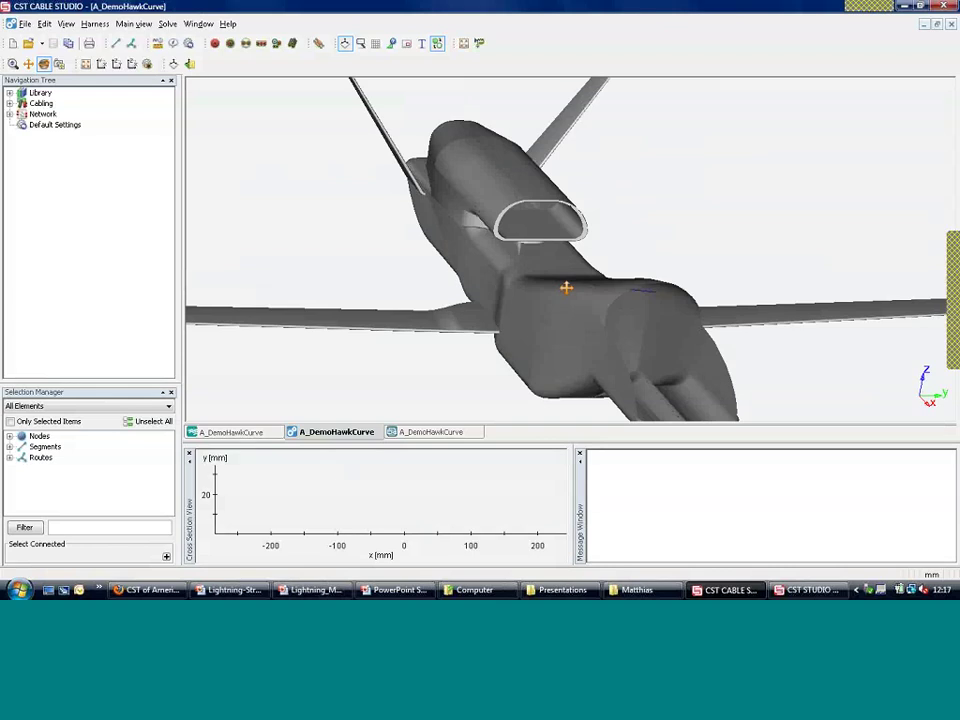
{"action": "scroll", "coordinate": [540, 294], "scroll_direction": "up", "scroll_amount": 2}
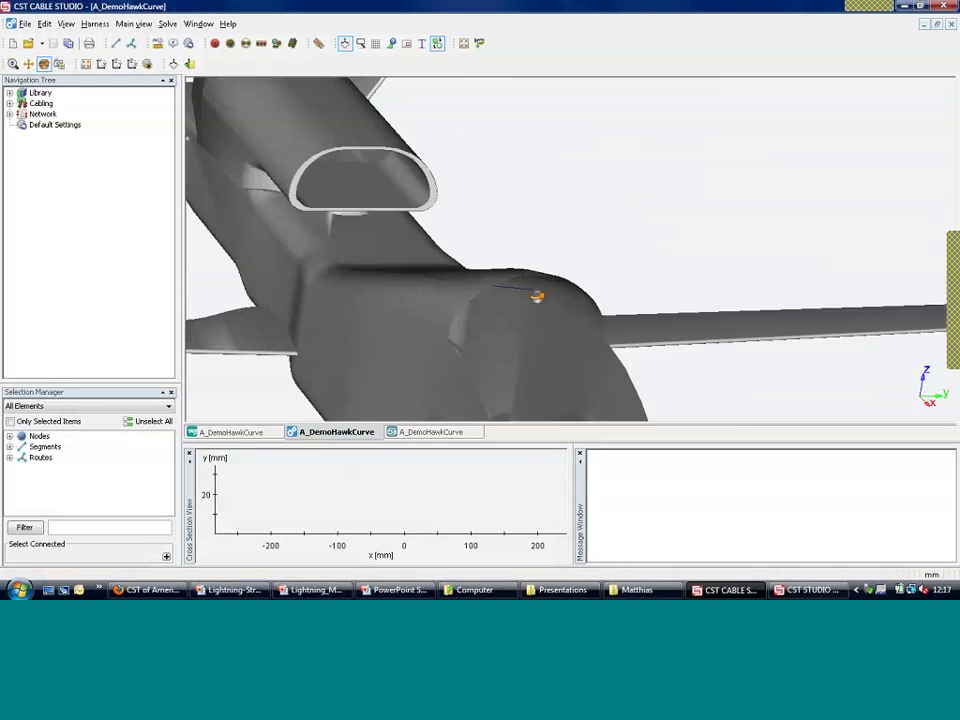
{"action": "left_click_drag", "start_coordinate": [537, 296], "coordinate": [579, 291]}
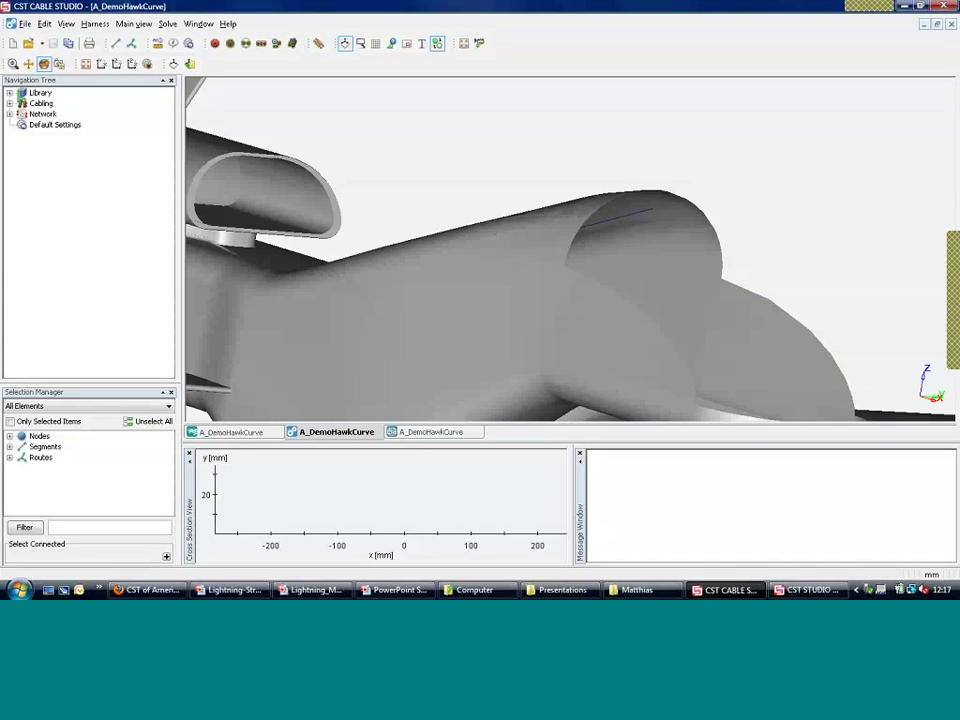
{"action": "left_click", "coordinate": [147, 63]}
{"action": "left_click", "coordinate": [577, 203]}
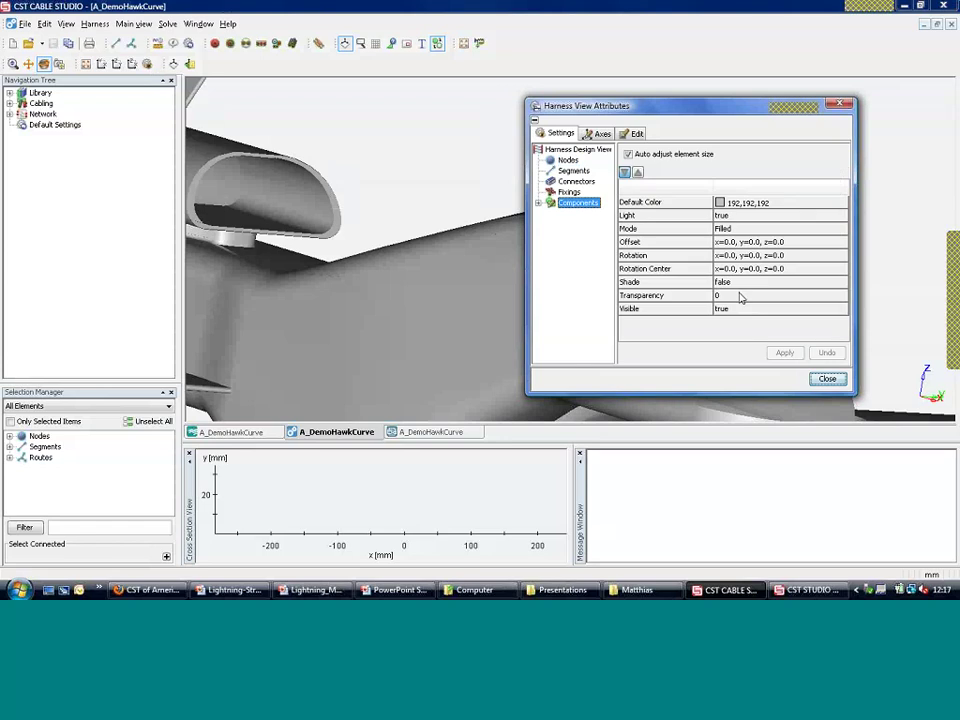
{"action": "left_click", "coordinate": [725, 296]}
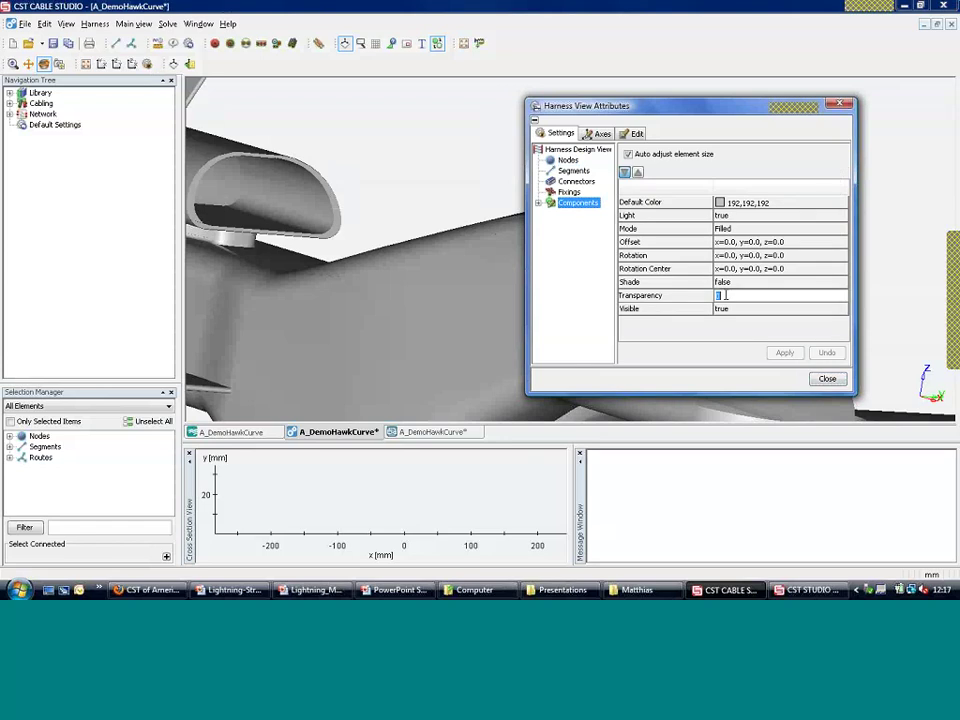
{"action": "type", "text": "75"}
{"action": "key", "text": "Return"}
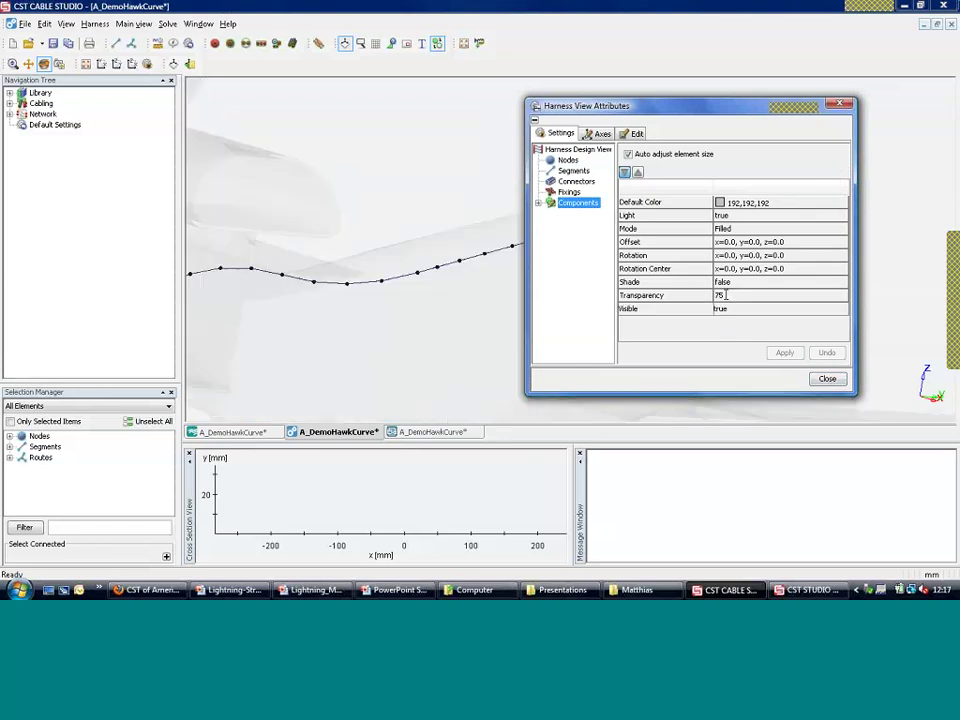
{"action": "left_click_drag", "start_coordinate": [615, 326], "coordinate": [675, 227]}
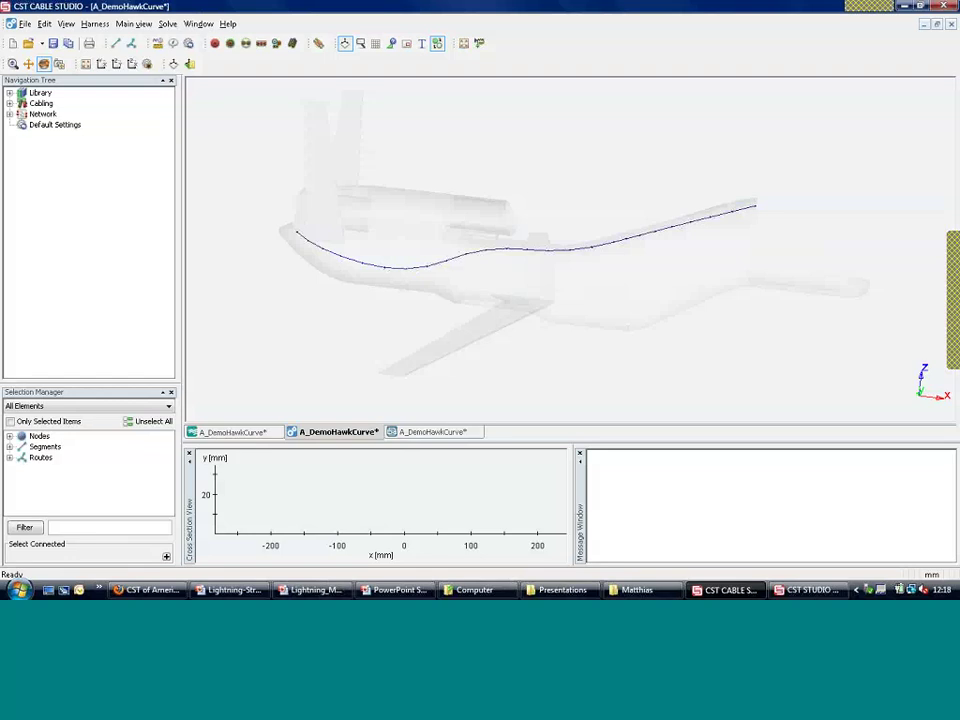
Step: Create a new single wire in the cable library with an insulator thickness of 0.1 mm
{"action": "left_click", "coordinate": [9, 92]}
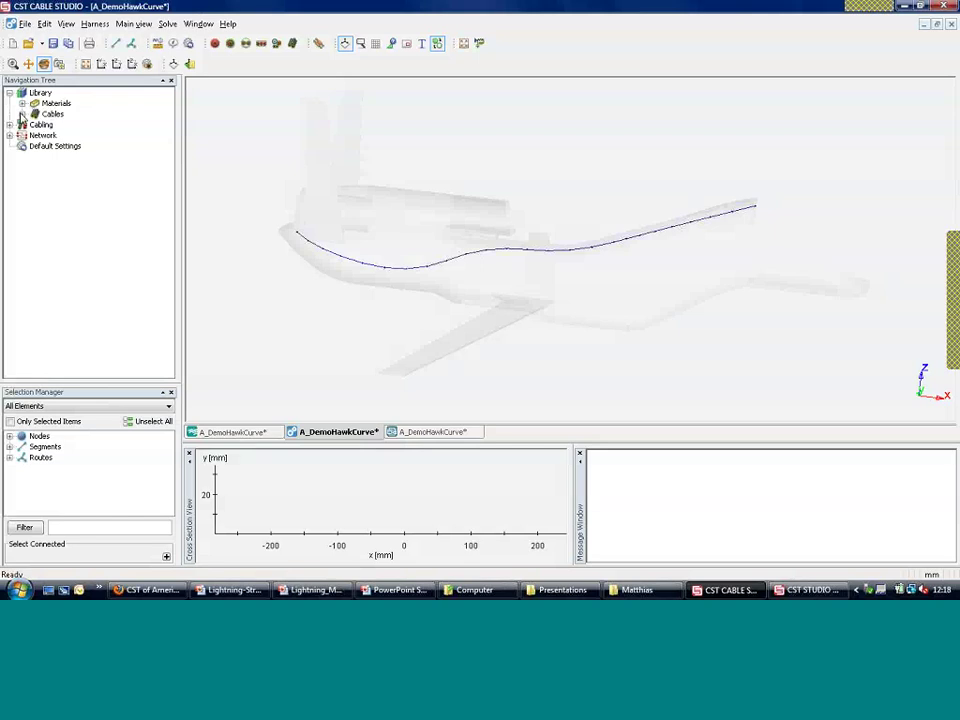
{"action": "left_click", "coordinate": [22, 114]}
{"action": "left_click", "coordinate": [35, 124]}
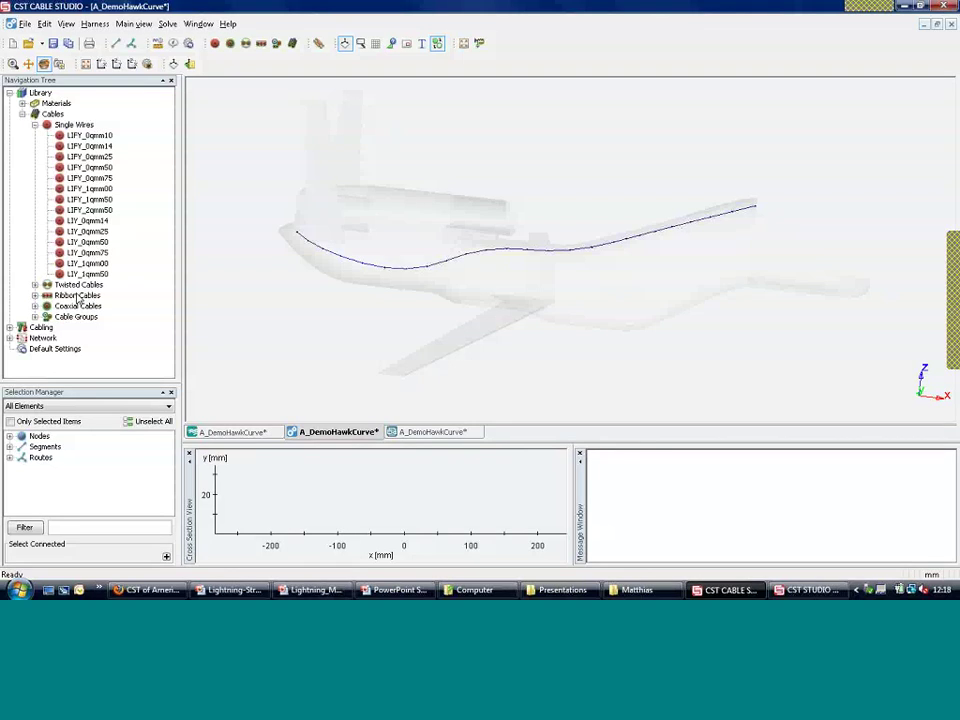
{"action": "left_click", "coordinate": [78, 127]}
{"action": "right_click", "coordinate": [80, 129]}
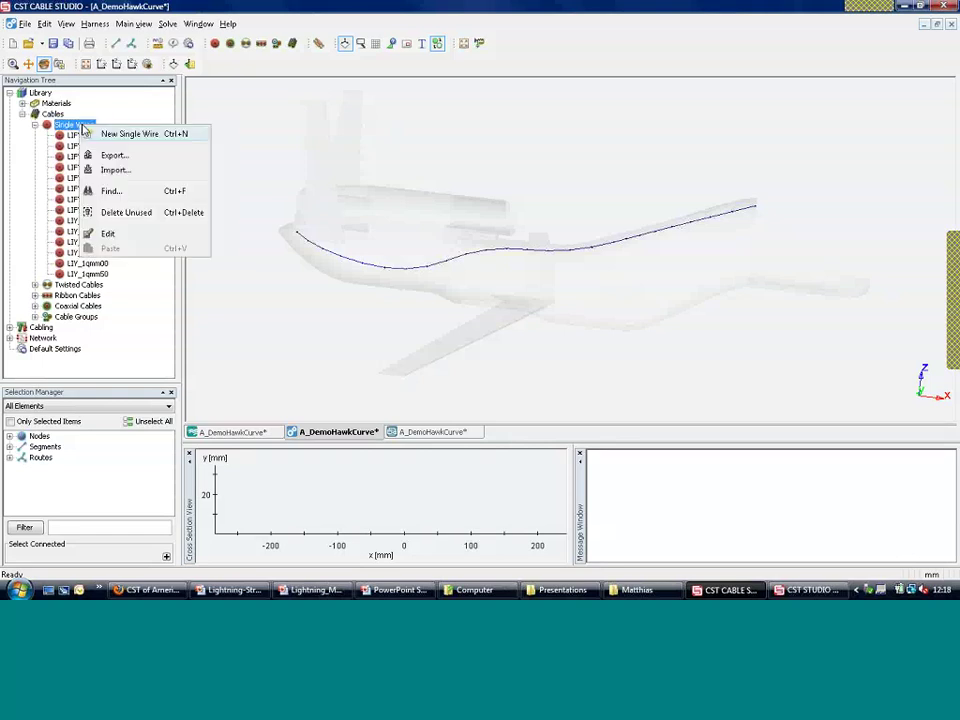
{"action": "left_click", "coordinate": [128, 136]}
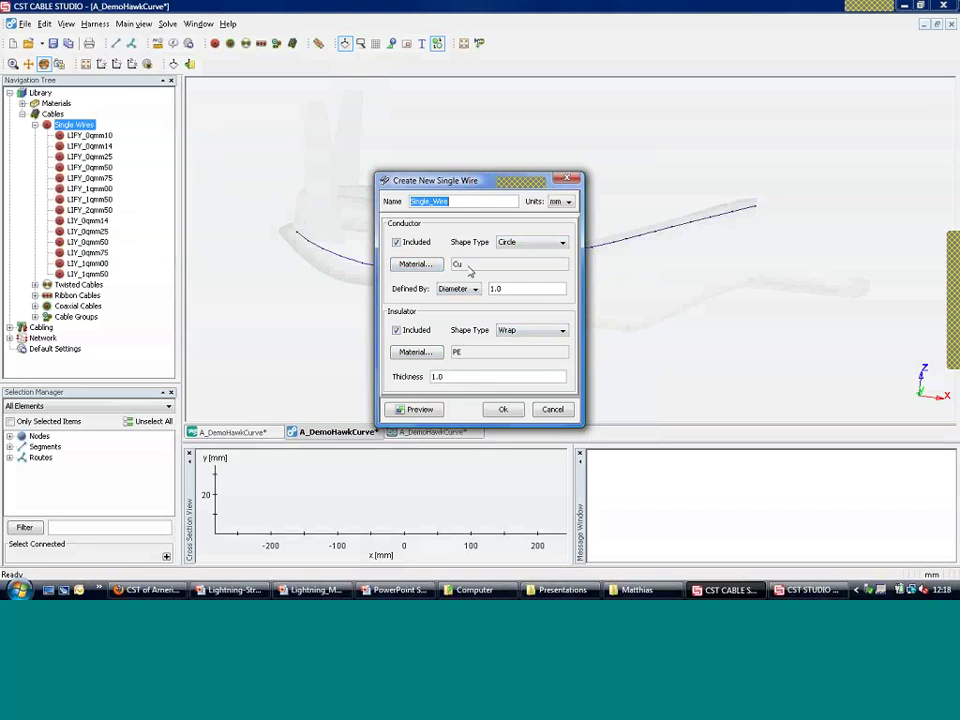
{"action": "left_click", "coordinate": [452, 378]}
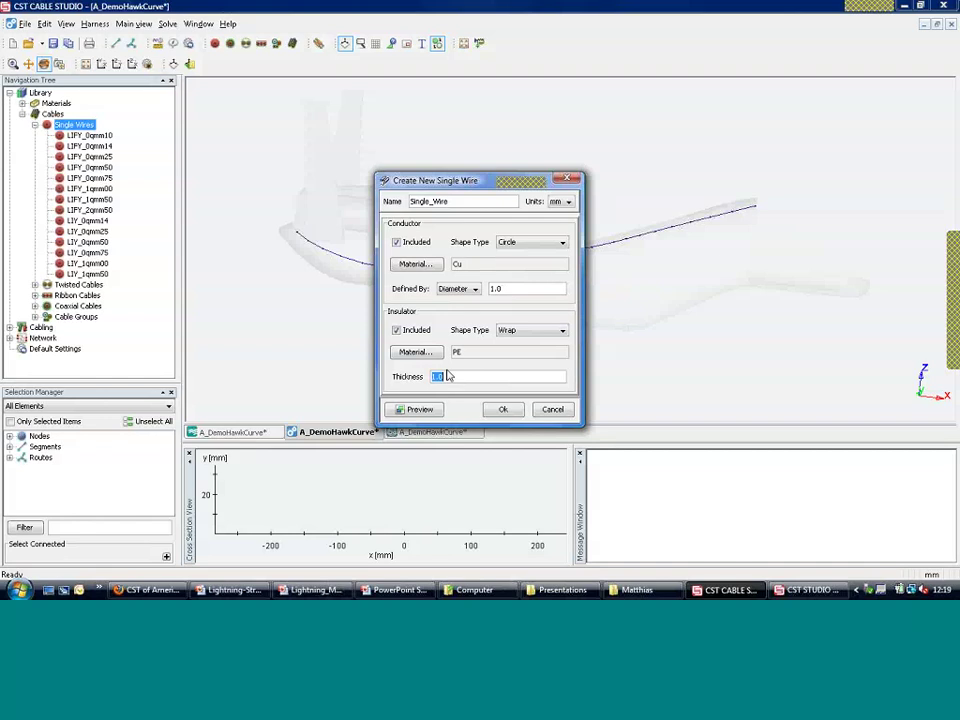
{"action": "type", "text": "0.1"}
{"action": "left_click", "coordinate": [503, 410]}
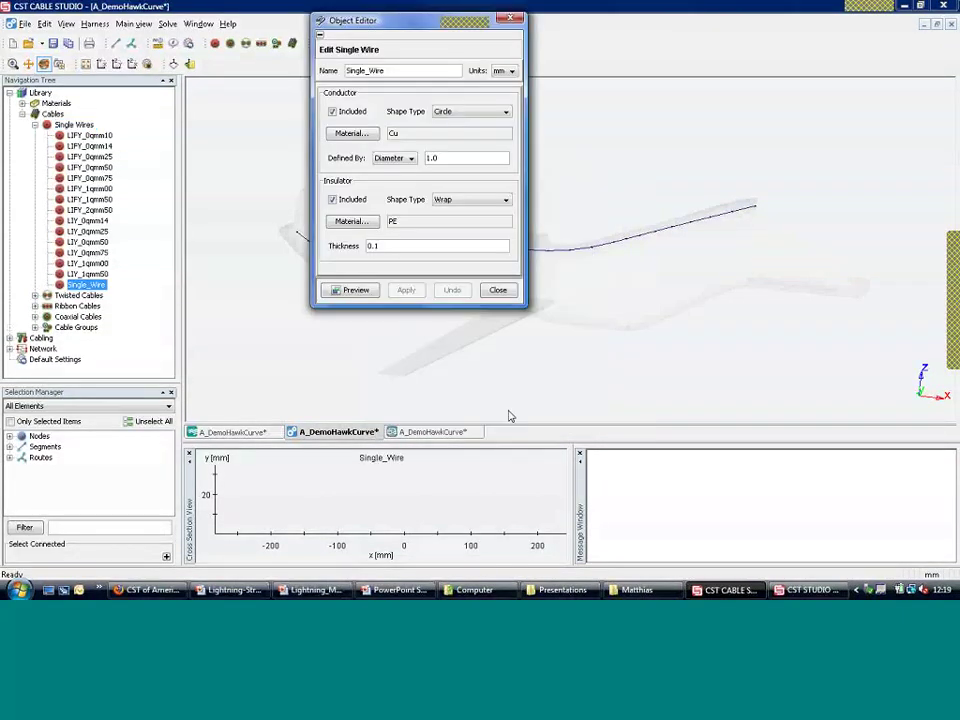
Step: Rename the new single wire as SW and close its editor
{"action": "double_click", "coordinate": [411, 70]}
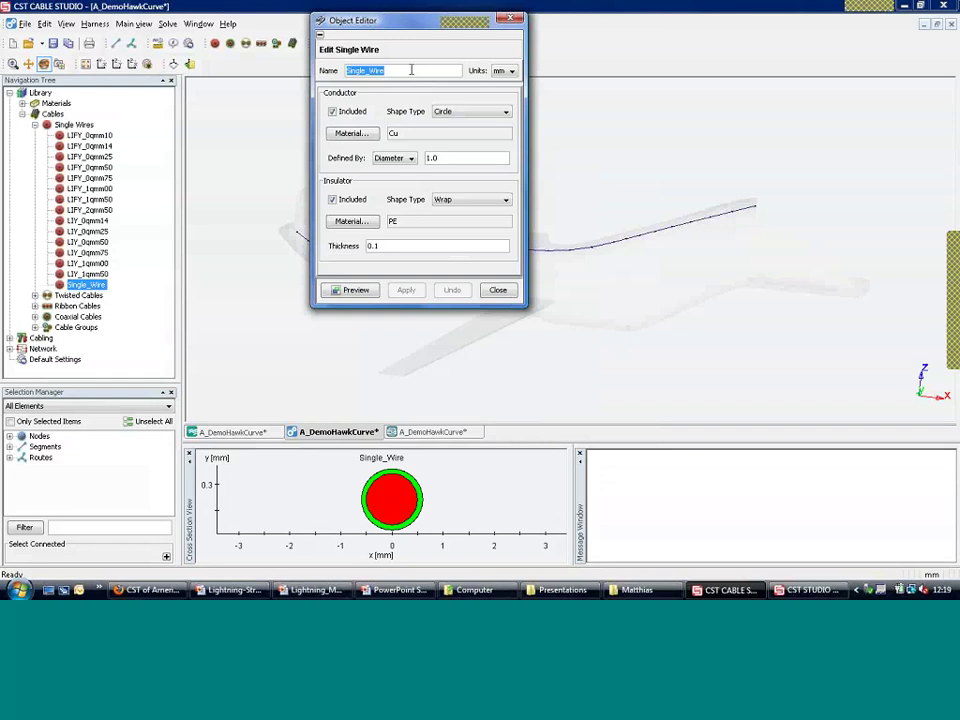
{"action": "type", "text": "SW"}
{"action": "key", "text": "Return"}
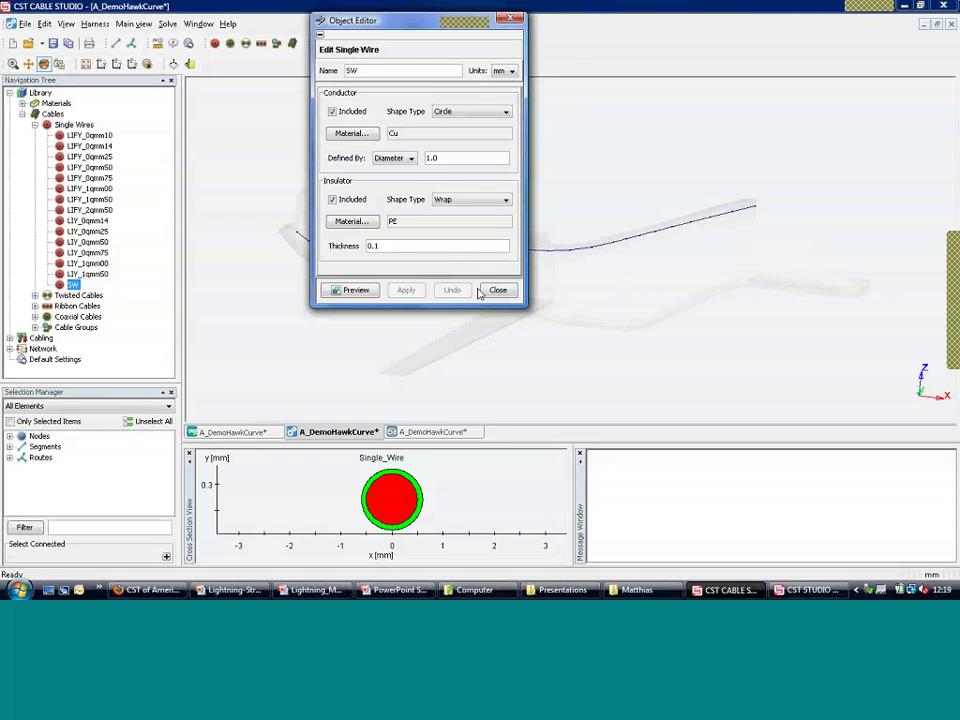
{"action": "left_click", "coordinate": [497, 291]}
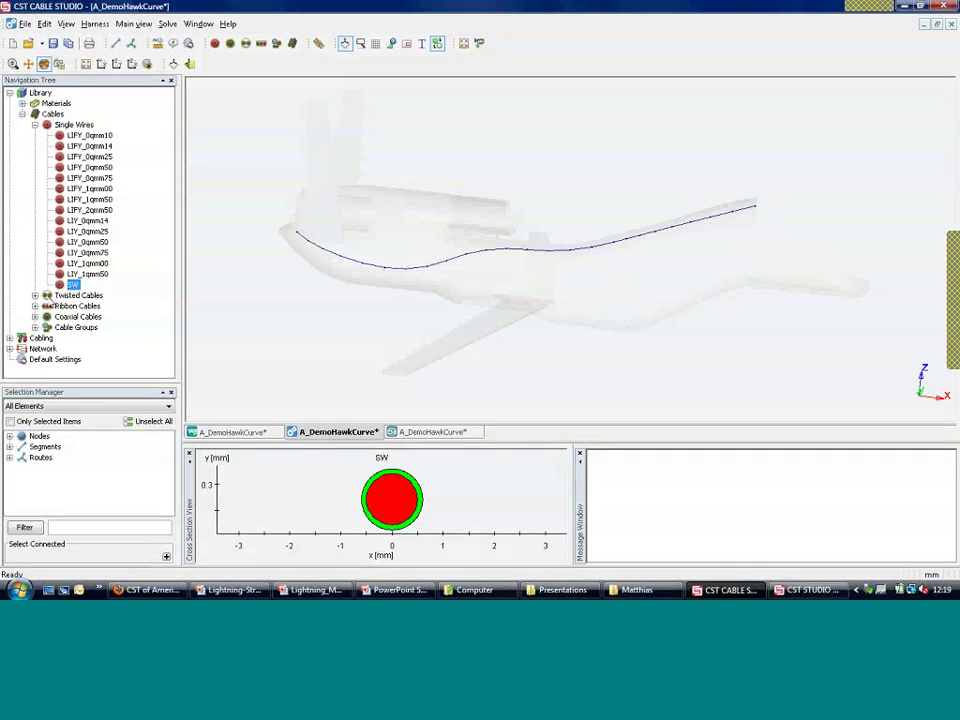
Step: Start a new twisted cable in the cable library and base it on the single wire SW
{"action": "left_click", "coordinate": [35, 296]}
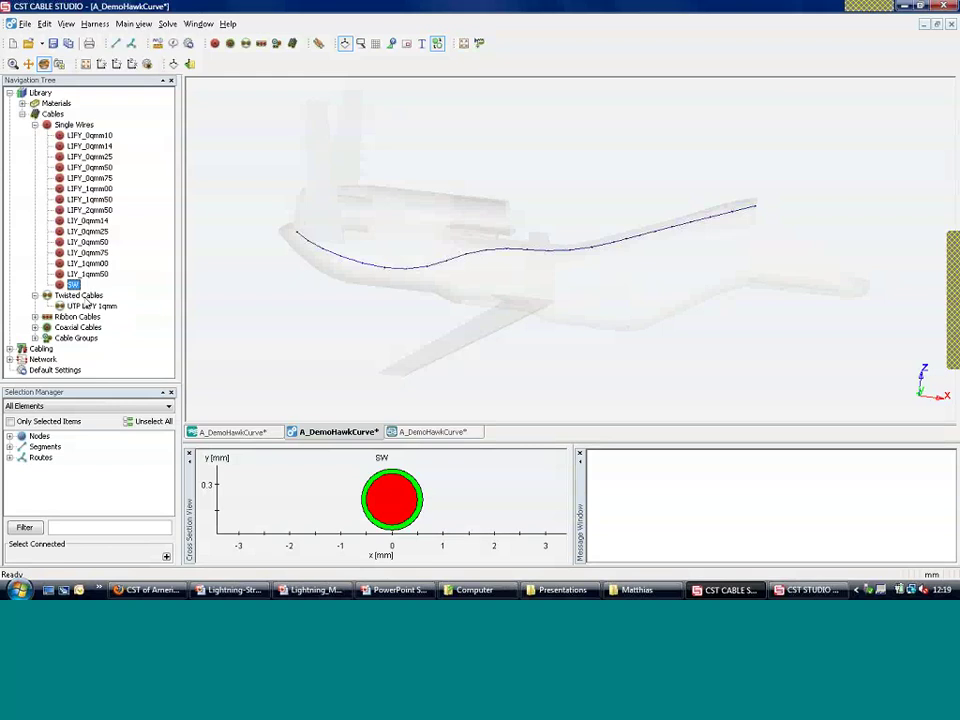
{"action": "right_click", "coordinate": [88, 297]}
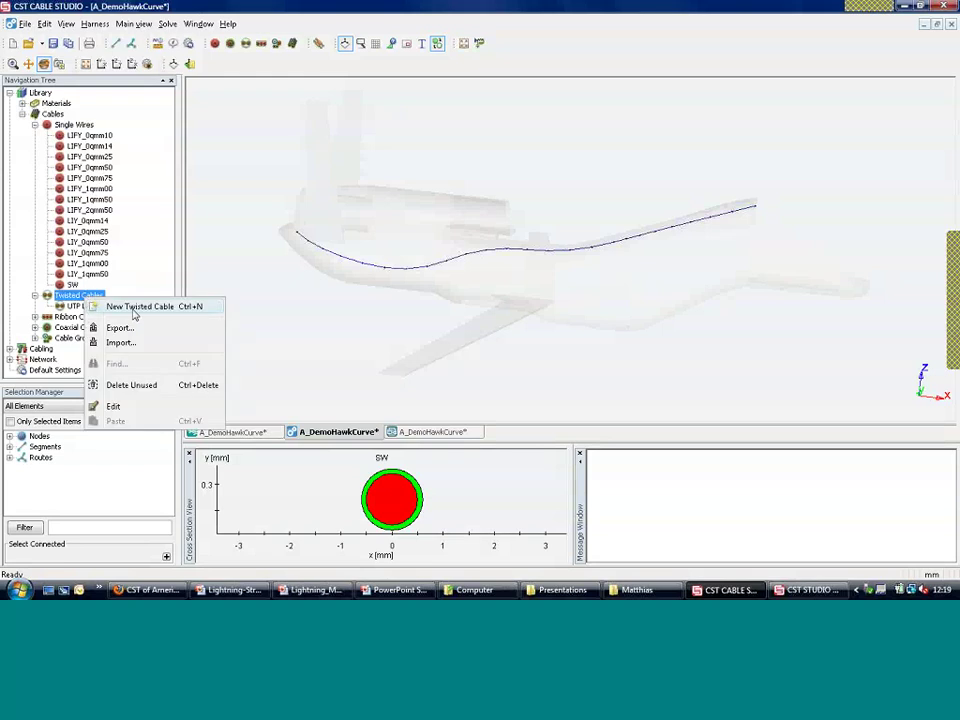
{"action": "left_click", "coordinate": [133, 307]}
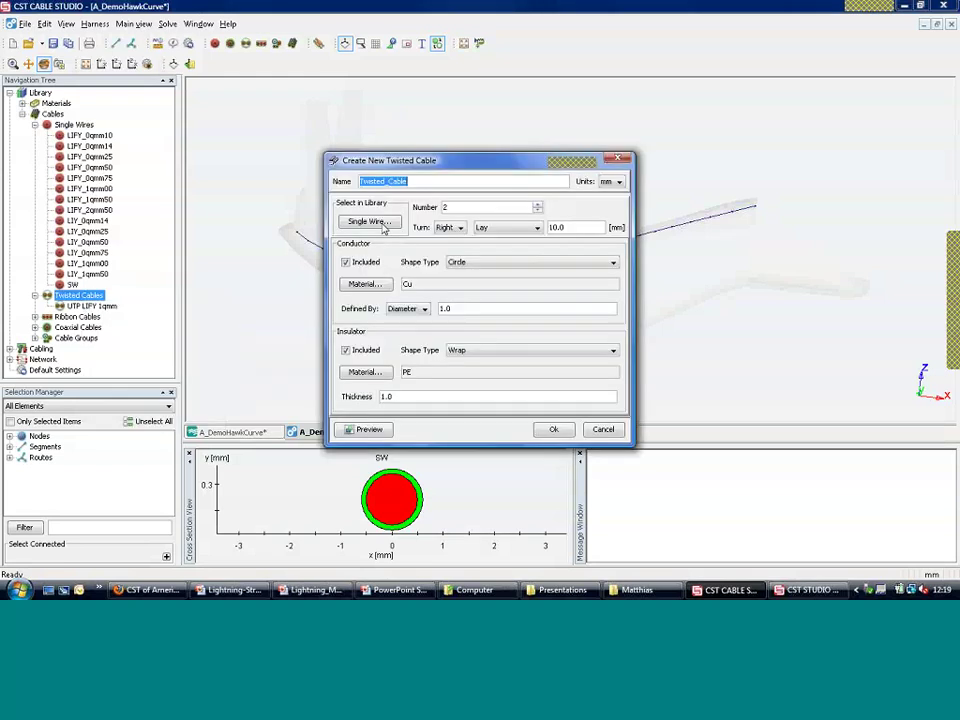
{"action": "left_click", "coordinate": [370, 221]}
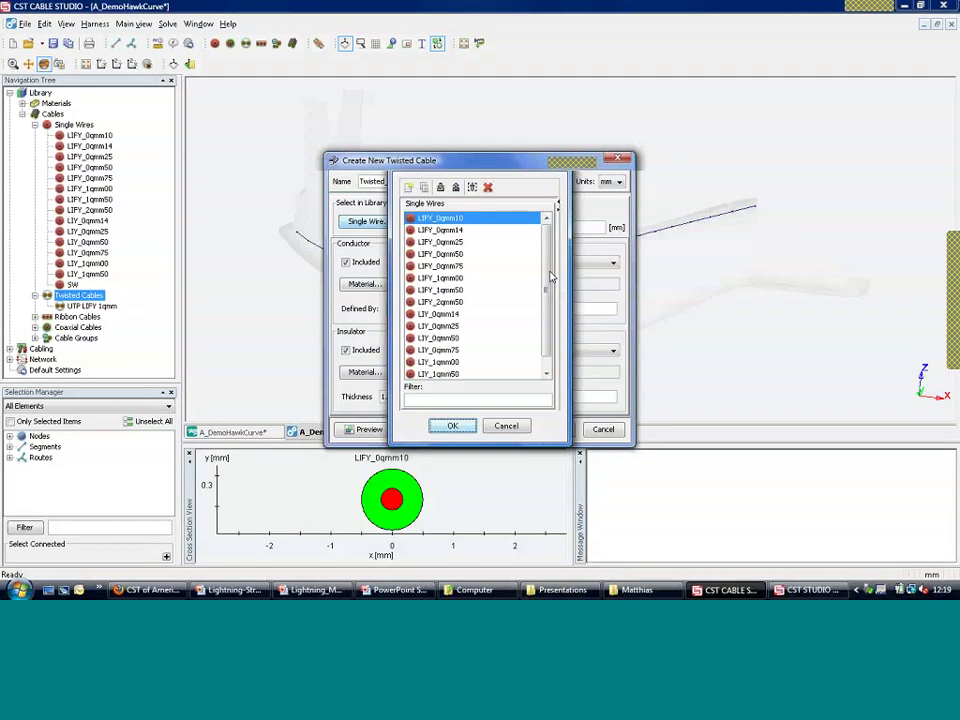
{"action": "scroll", "coordinate": [550, 277], "scroll_direction": "down", "scroll_amount": 2}
{"action": "left_click", "coordinate": [430, 371]}
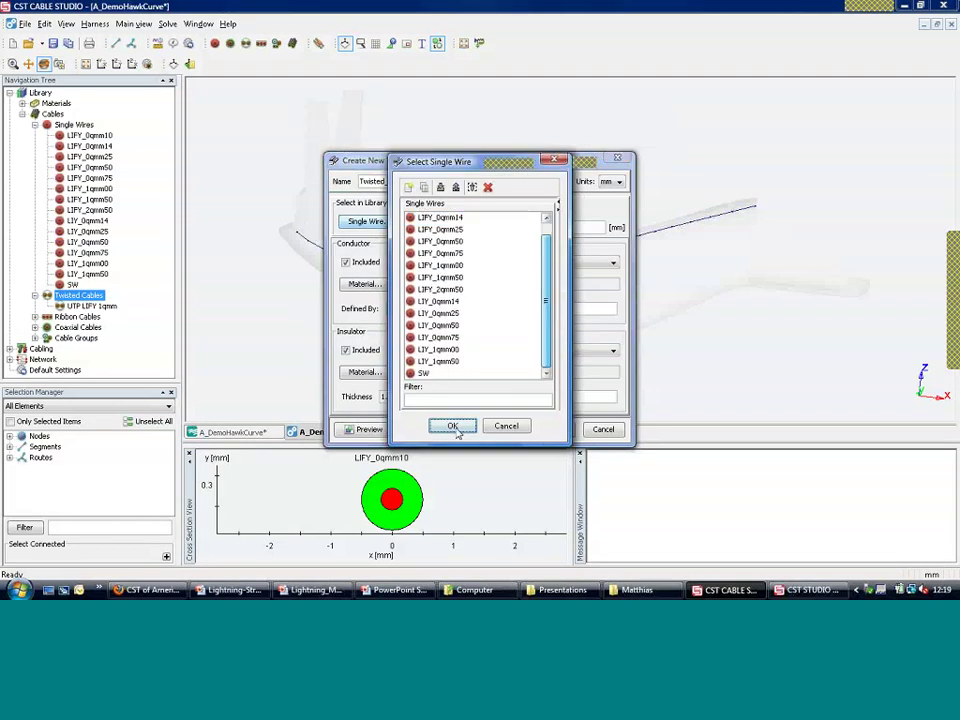
{"action": "left_click", "coordinate": [452, 425]}
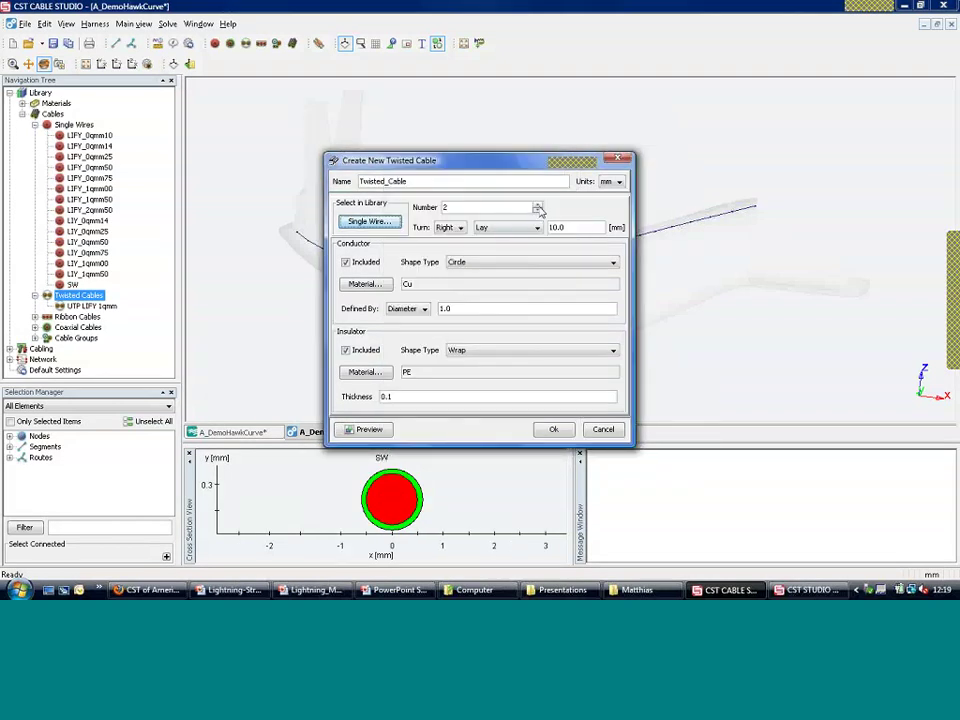
Step: Set the number of wires in the twisted cable to 4 and create it
{"action": "double_click", "coordinate": [445, 207]}
{"action": "type", "text": "4"}
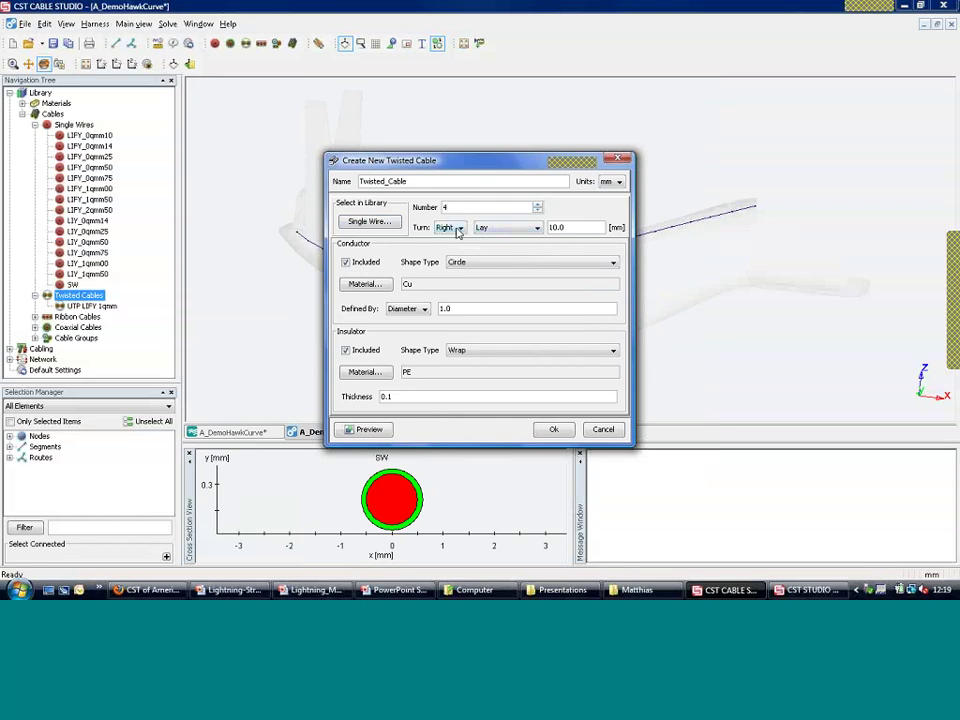
{"action": "left_click", "coordinate": [525, 229]}
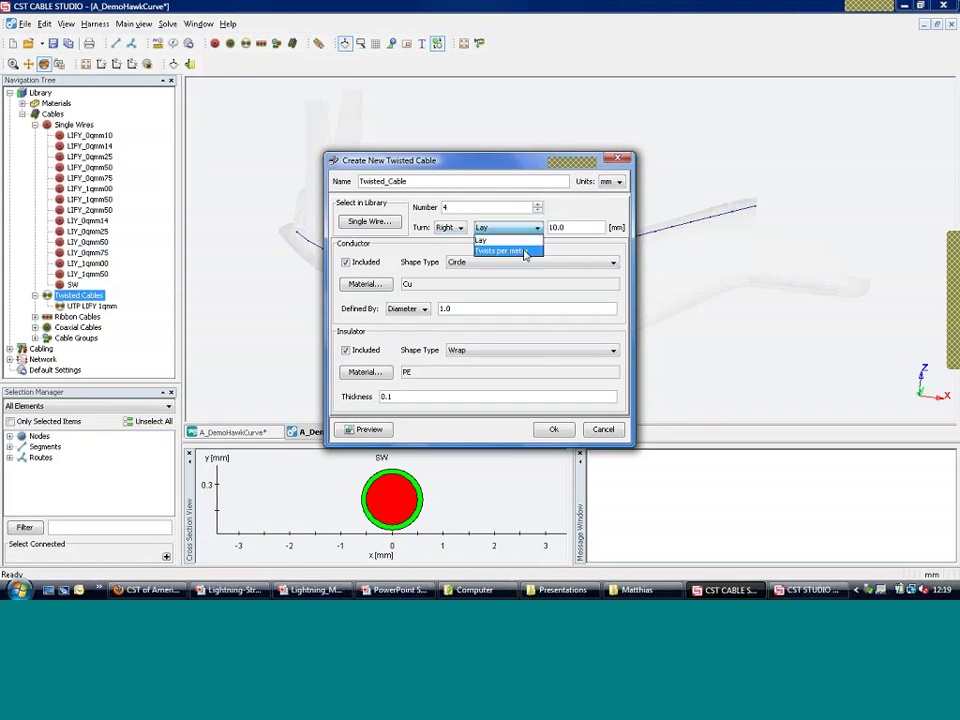
{"action": "left_click", "coordinate": [575, 227]}
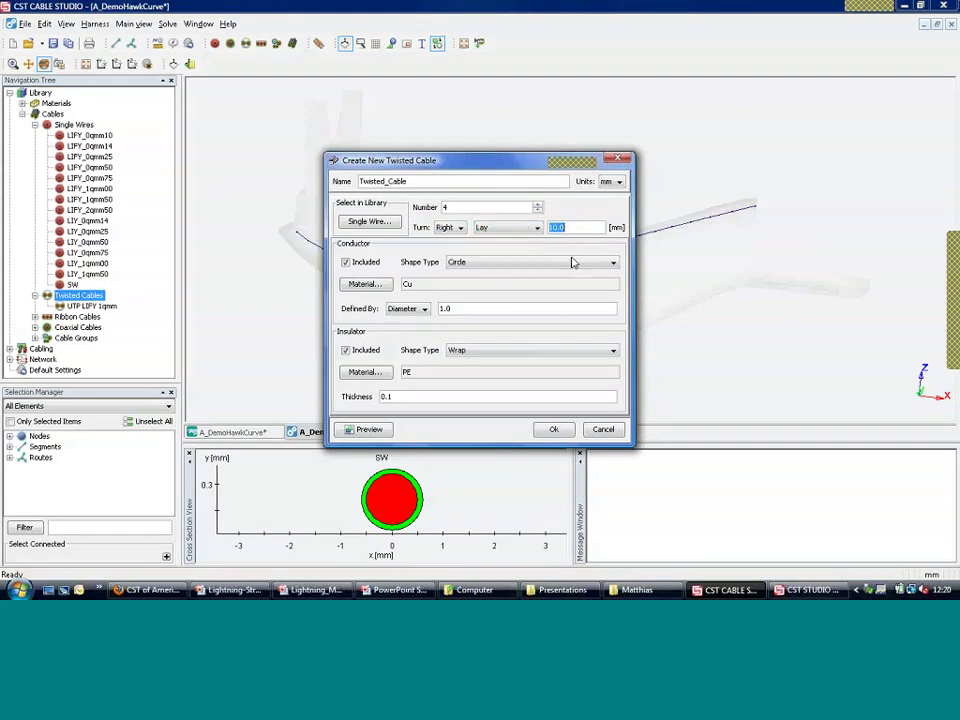
{"action": "left_click", "coordinate": [554, 429]}
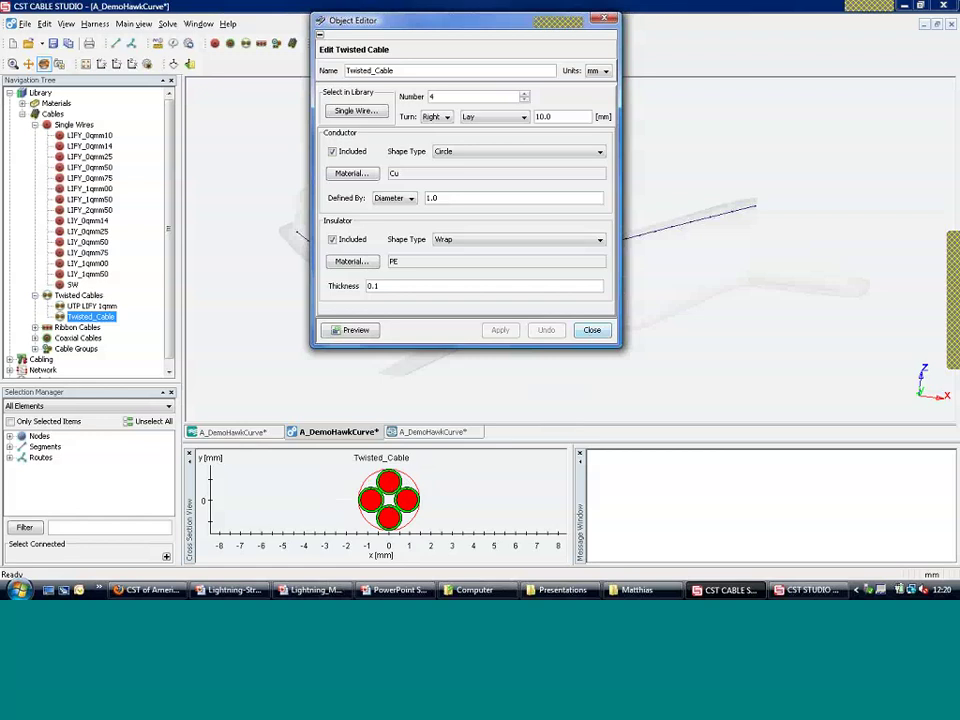
Step: Rename the new twisted cable as TC and close its editor
{"action": "double_click", "coordinate": [402, 68]}
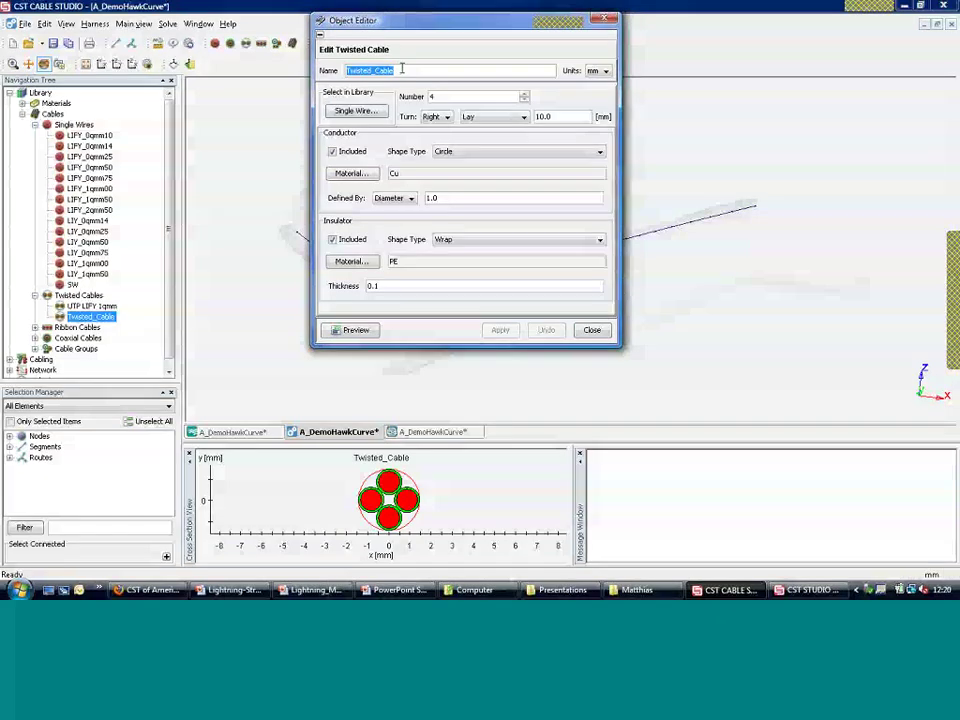
{"action": "type", "text": "TC"}
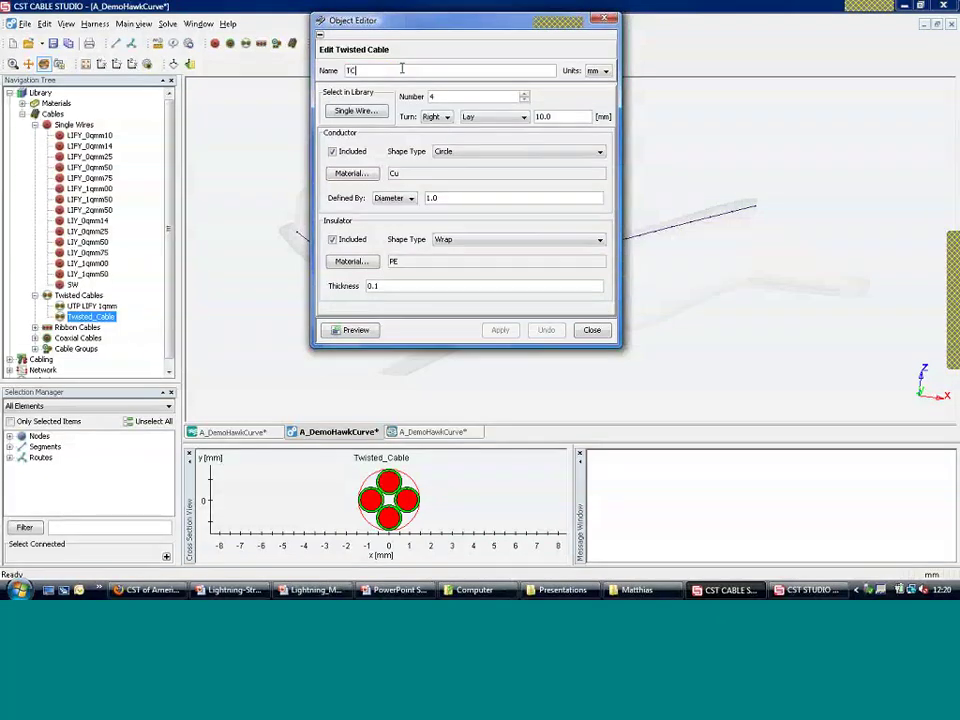
{"action": "key", "text": "Return"}
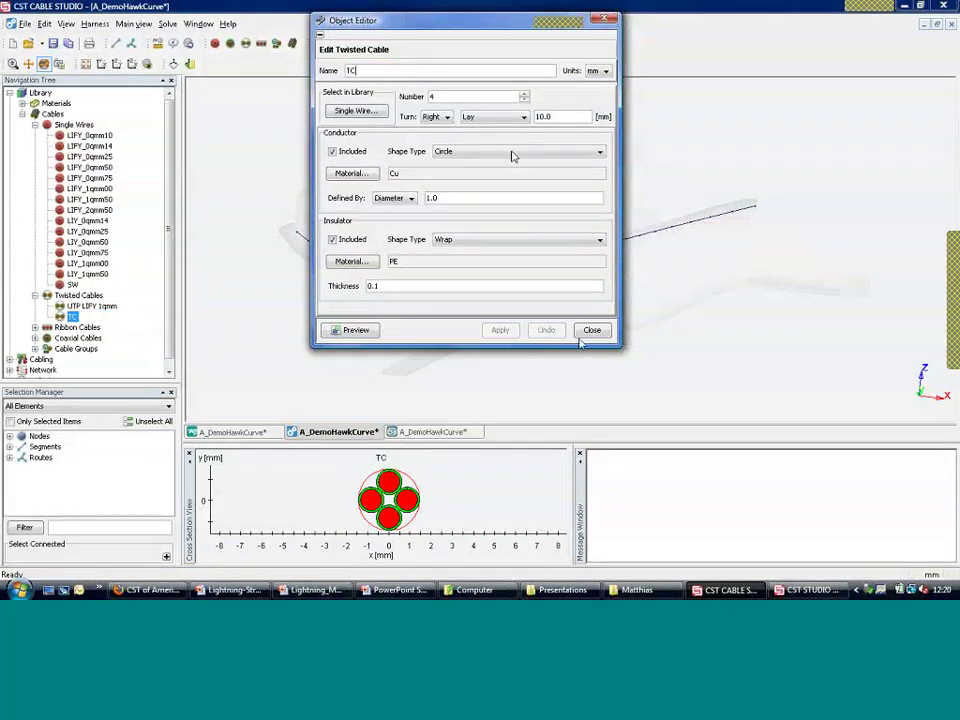
{"action": "left_click", "coordinate": [583, 335]}
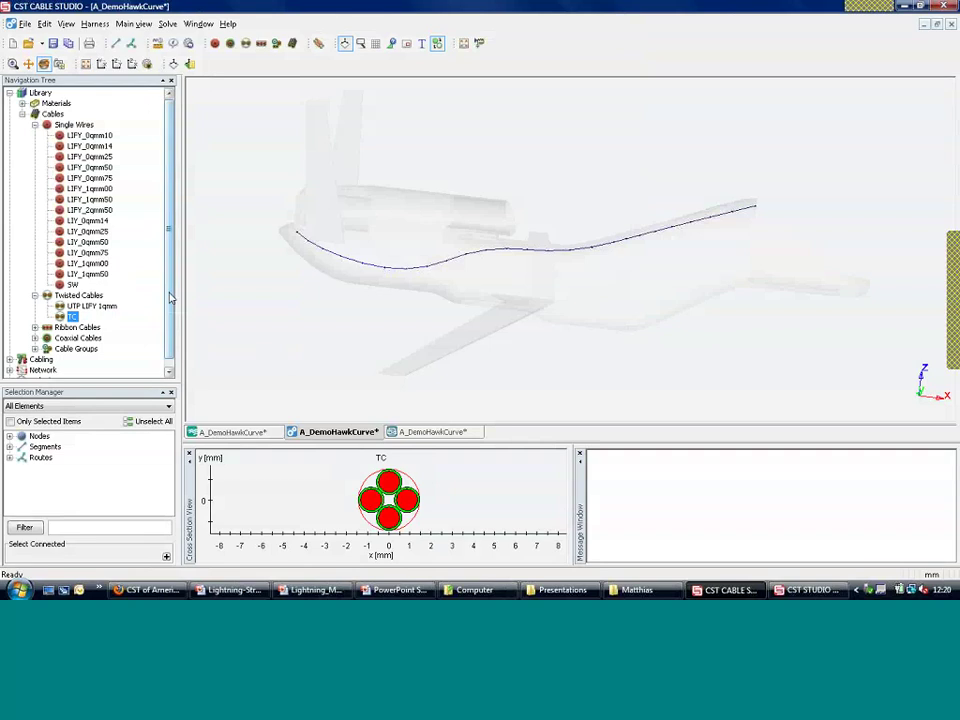
Step: Collapse the single wires list and start a new cable group named ShieldedTwistedCable
{"action": "left_click_drag", "start_coordinate": [170, 297], "coordinate": [170, 337]}
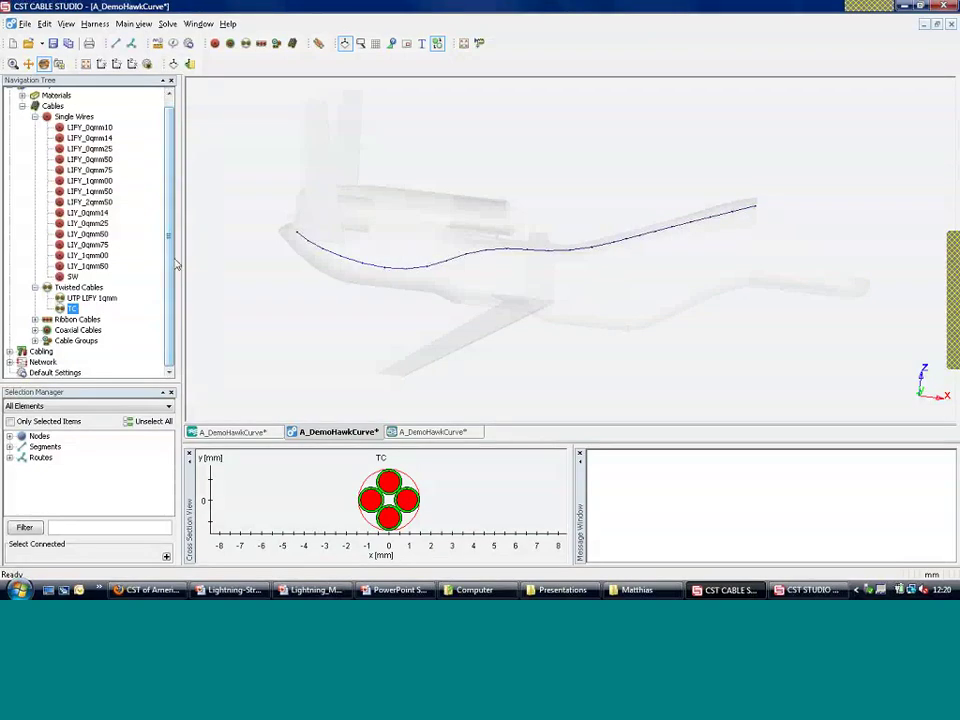
{"action": "left_click", "coordinate": [35, 117]}
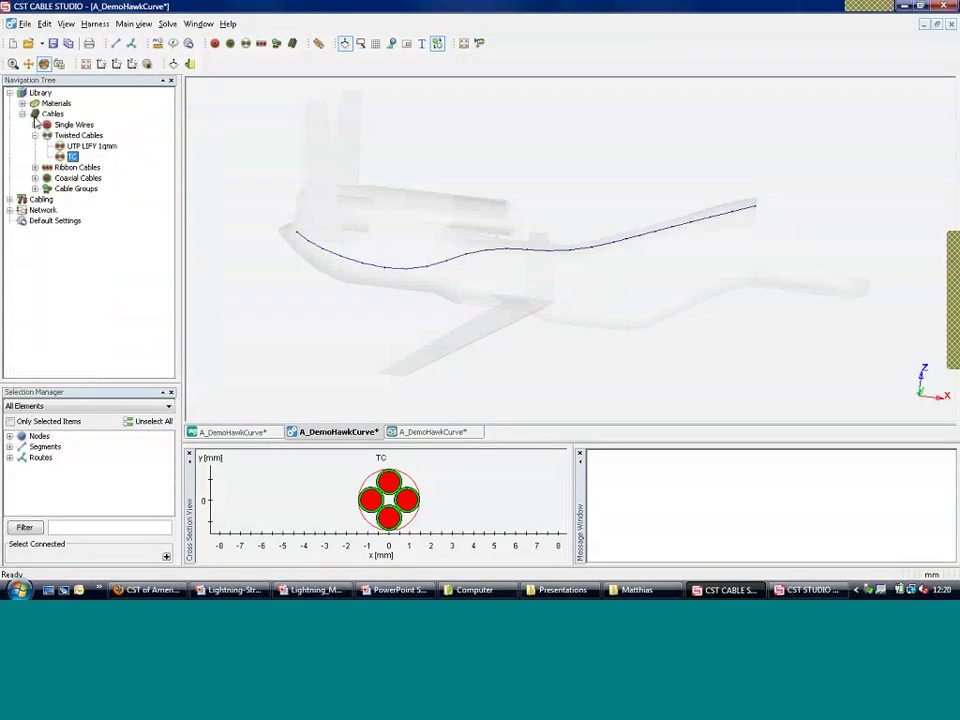
{"action": "left_click", "coordinate": [35, 124]}
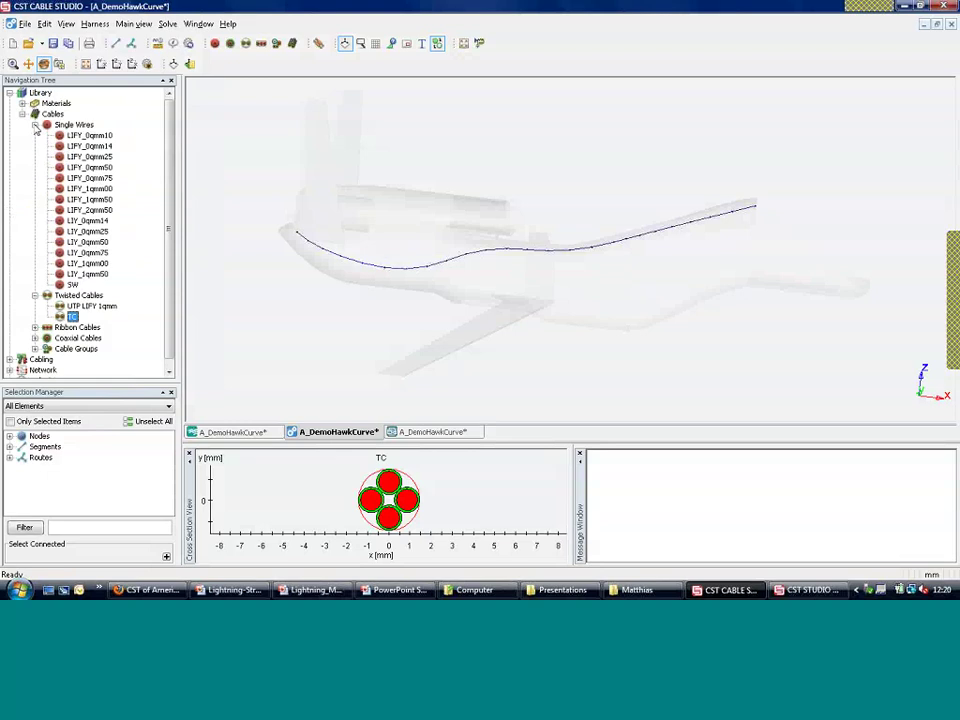
{"action": "left_click", "coordinate": [35, 124]}
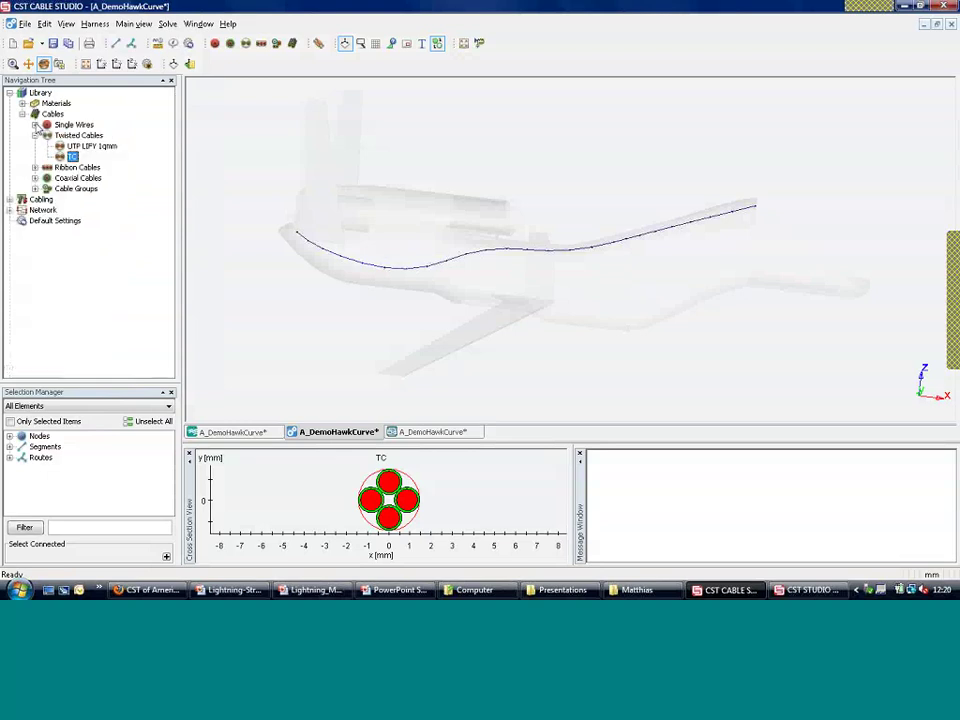
{"action": "left_click", "coordinate": [70, 190]}
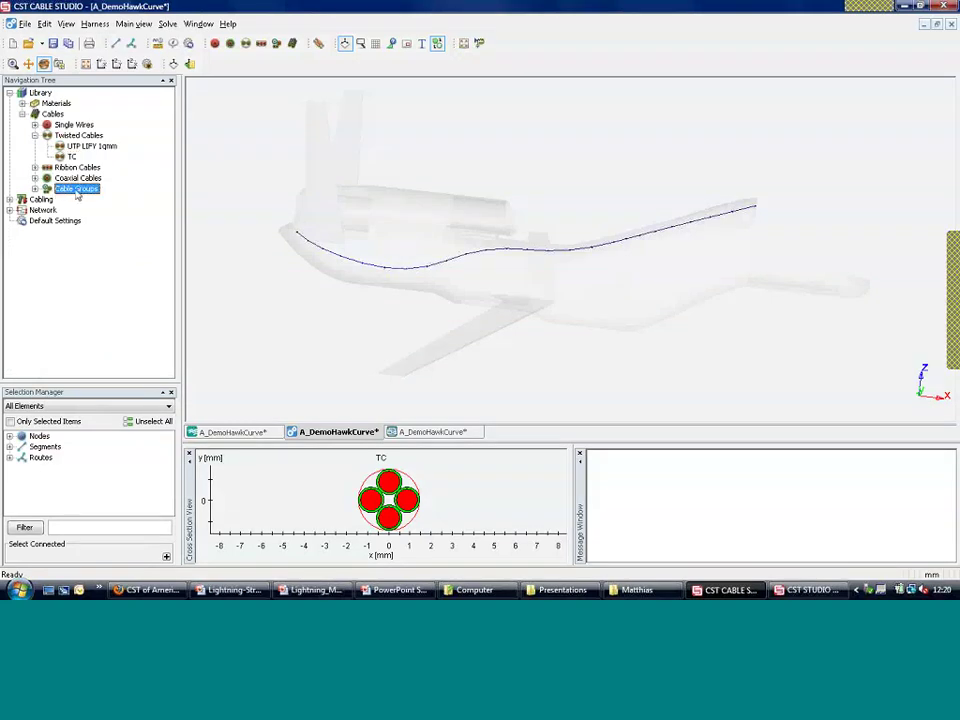
{"action": "right_click", "coordinate": [77, 191]}
{"action": "left_click", "coordinate": [120, 201]}
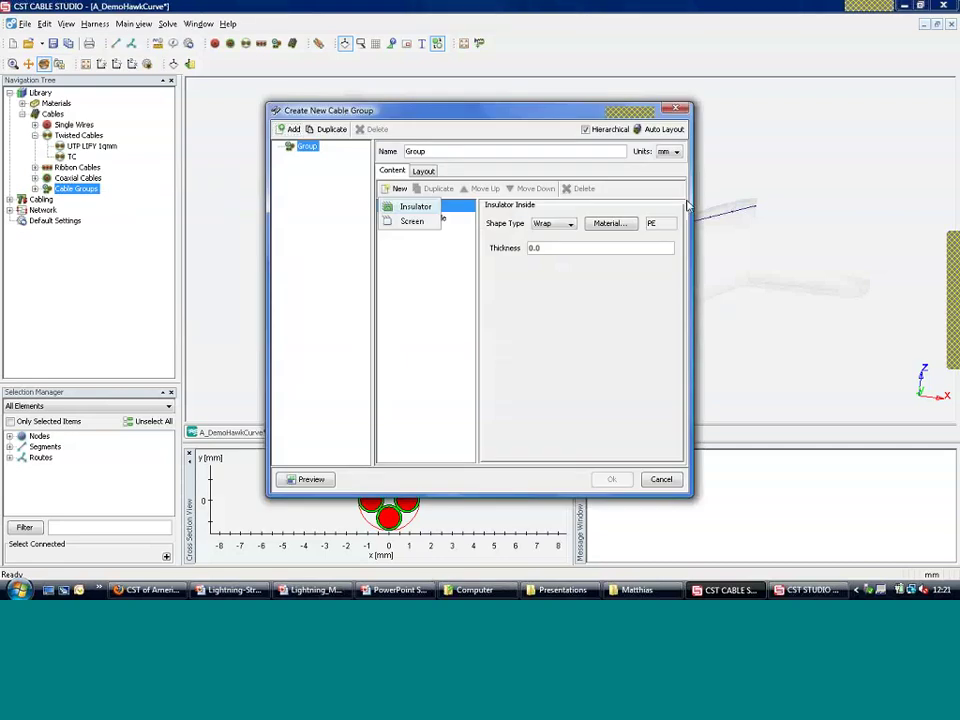
{"action": "left_click_drag", "start_coordinate": [689, 205], "coordinate": [772, 198]}
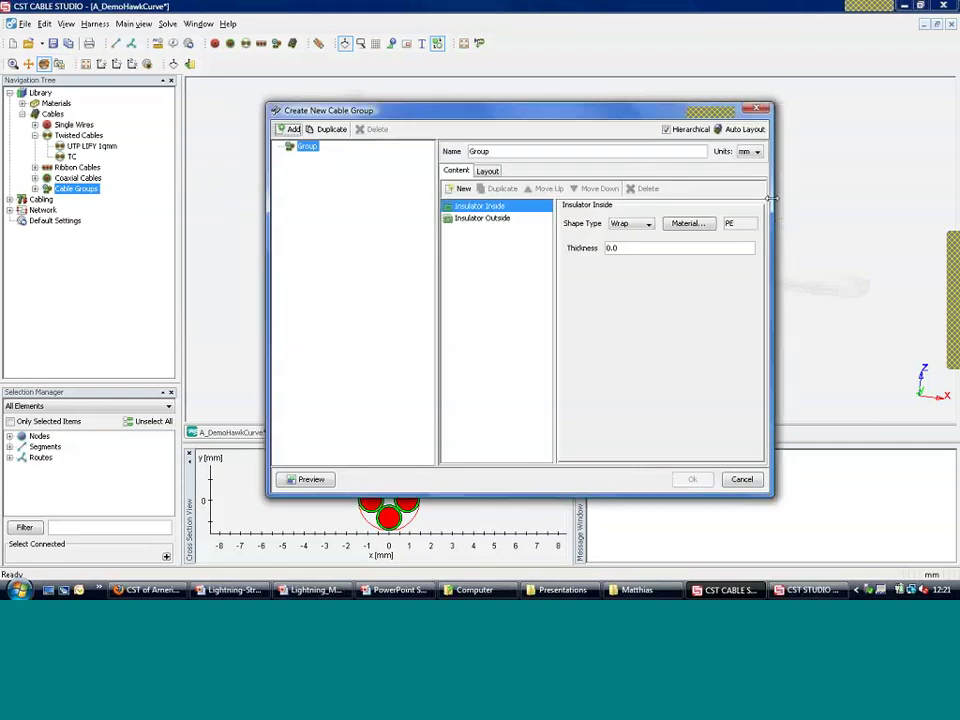
{"action": "double_click", "coordinate": [510, 151]}
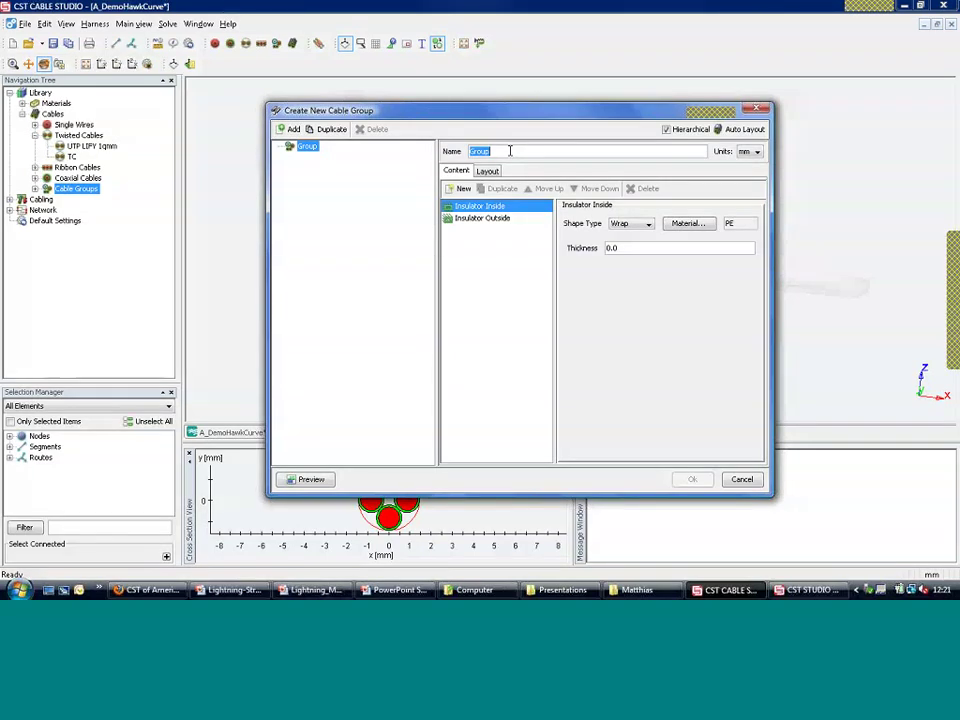
{"action": "type", "text": "ShieldedTwistedCable"}
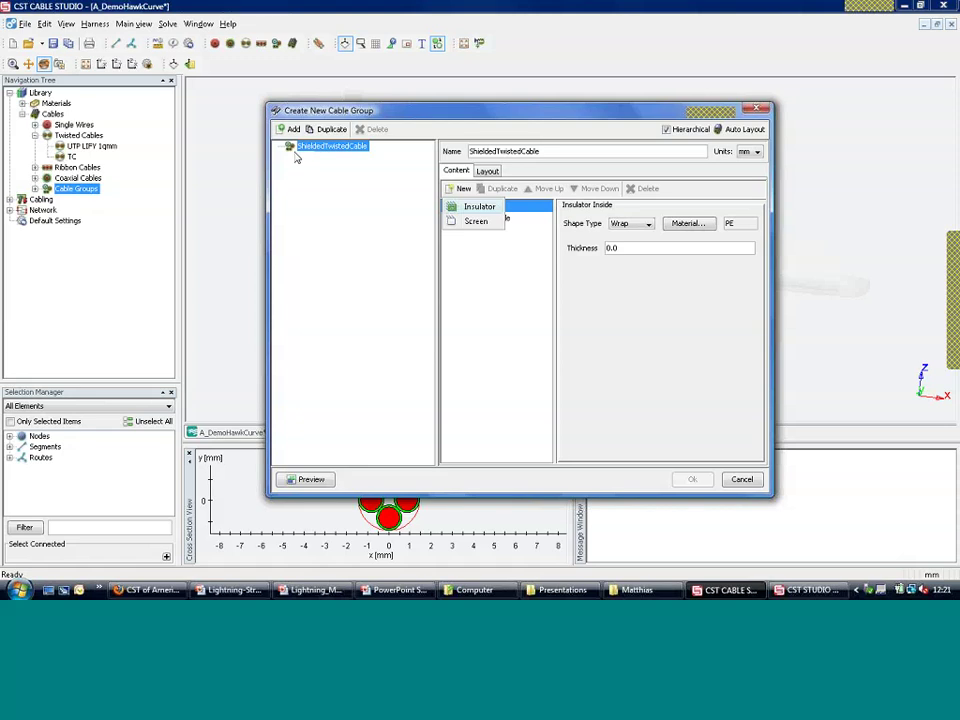
Step: Add the library twisted cable TC to the ShieldedTwistedCable group
{"action": "left_click", "coordinate": [292, 130]}
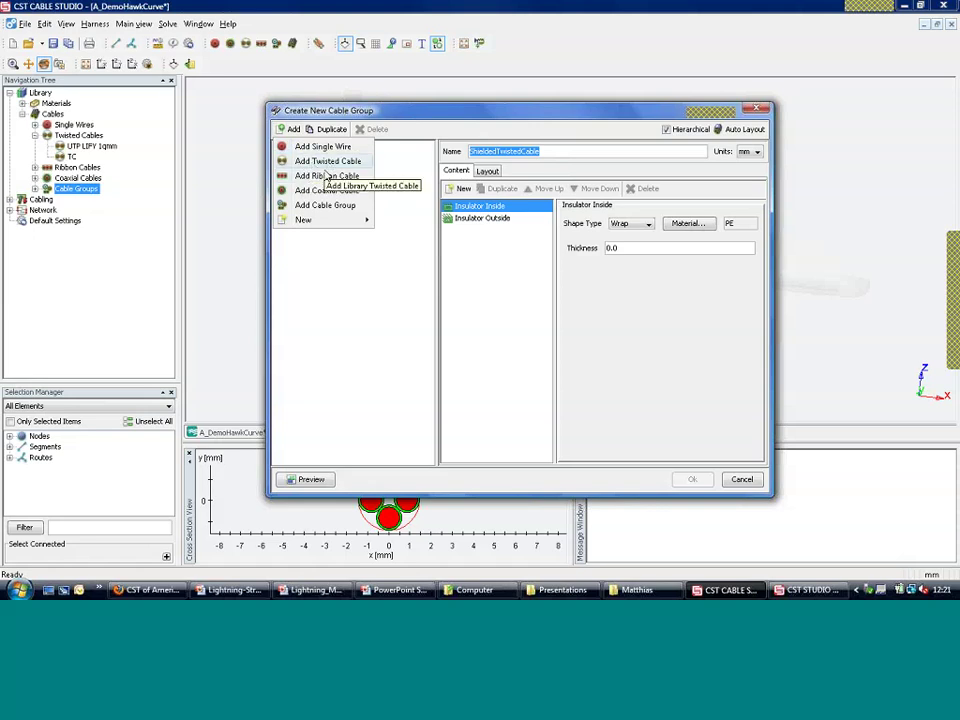
{"action": "left_click", "coordinate": [325, 167]}
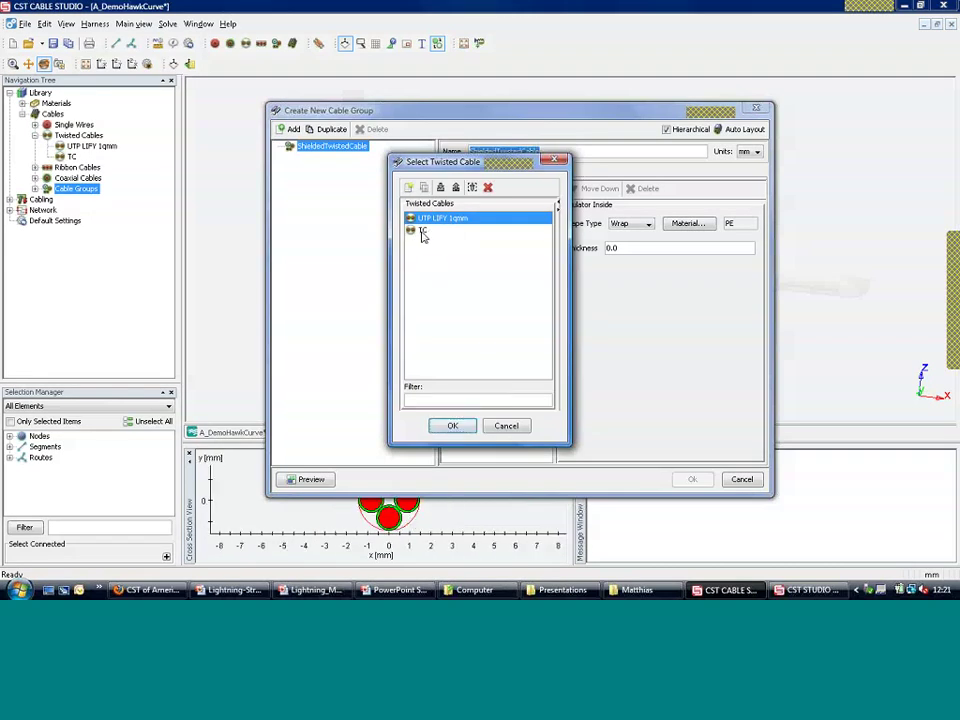
{"action": "left_click", "coordinate": [422, 233]}
{"action": "key", "text": "Return"}
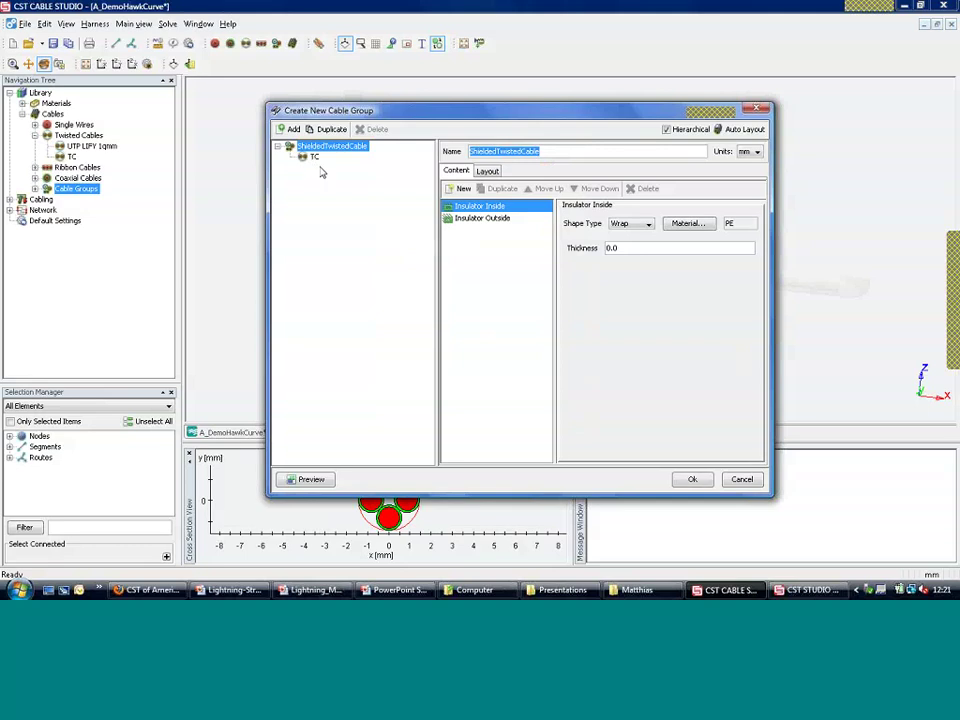
Step: Give the group's inside insulator a circle shape defined by a diameter of 4.0 mm
{"action": "left_click", "coordinate": [461, 188]}
{"action": "left_click", "coordinate": [521, 213]}
{"action": "left_click", "coordinate": [514, 208]}
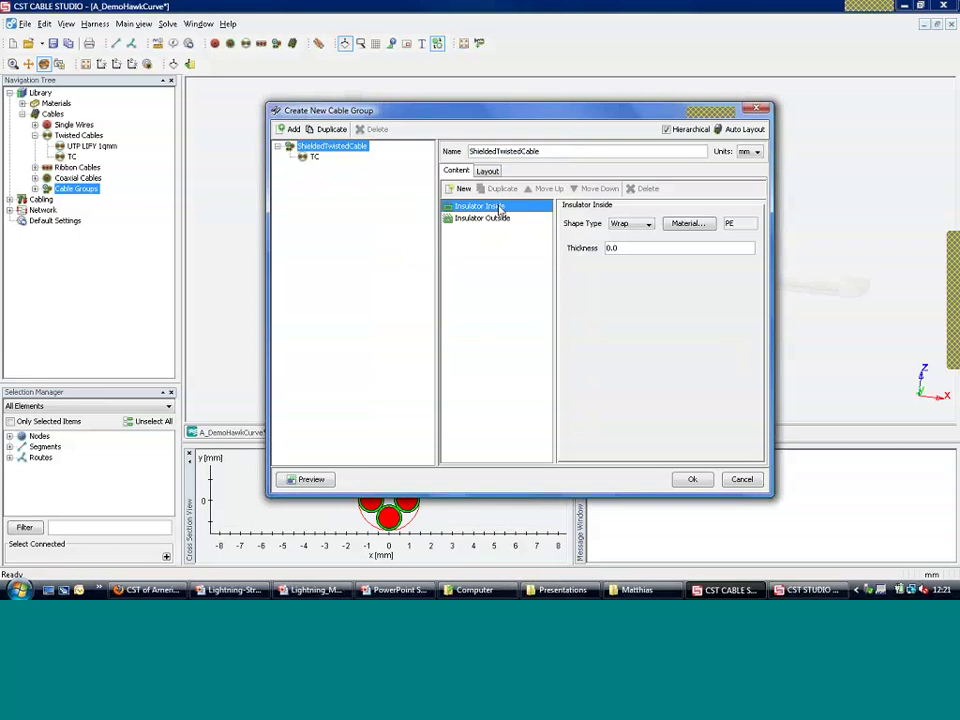
{"action": "double_click", "coordinate": [634, 243]}
{"action": "type", "text": "1"}
{"action": "left_click", "coordinate": [640, 223]}
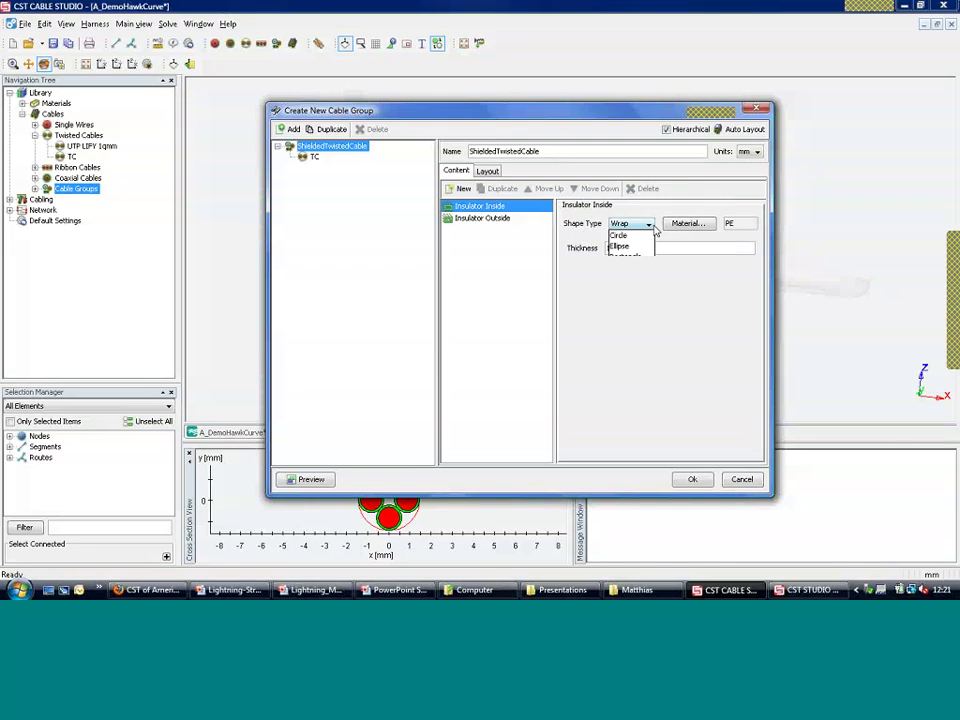
{"action": "left_click", "coordinate": [622, 234]}
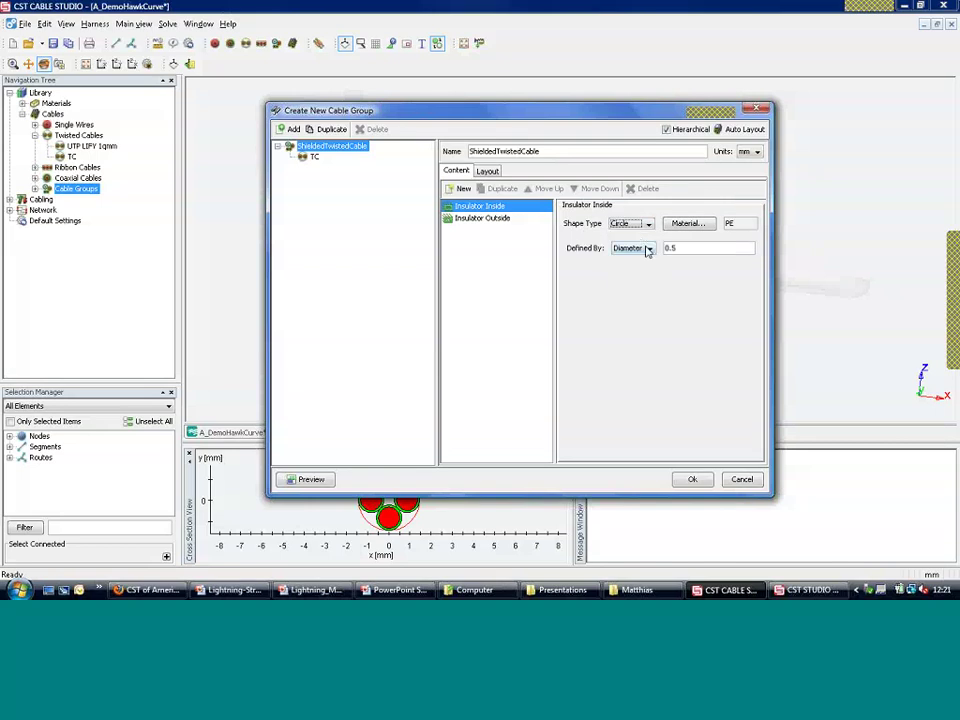
{"action": "left_click", "coordinate": [646, 248]}
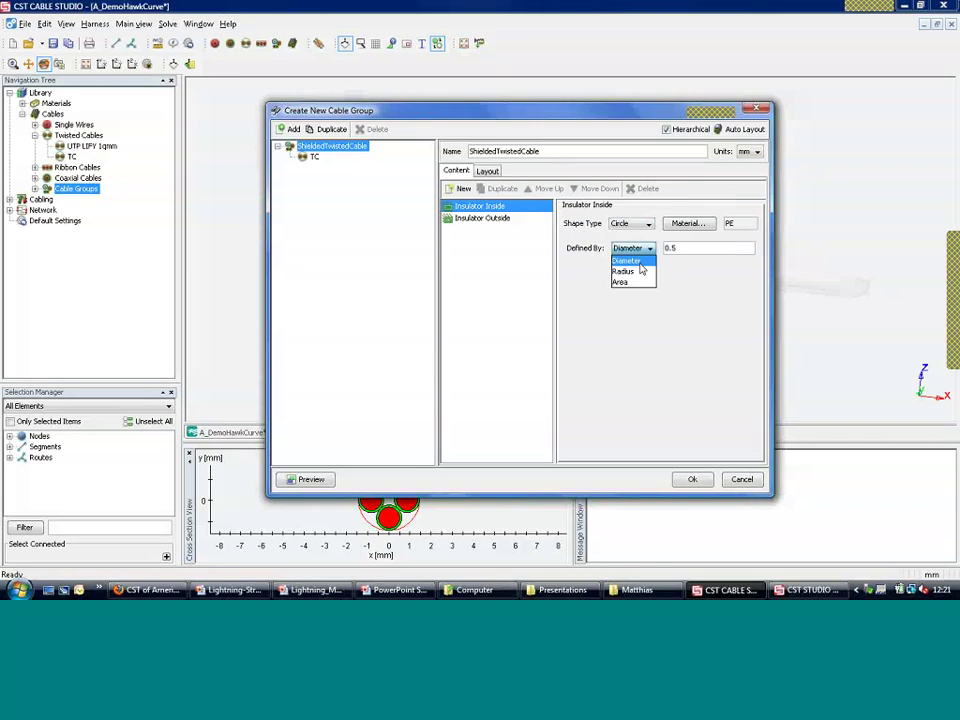
{"action": "left_click", "coordinate": [640, 262]}
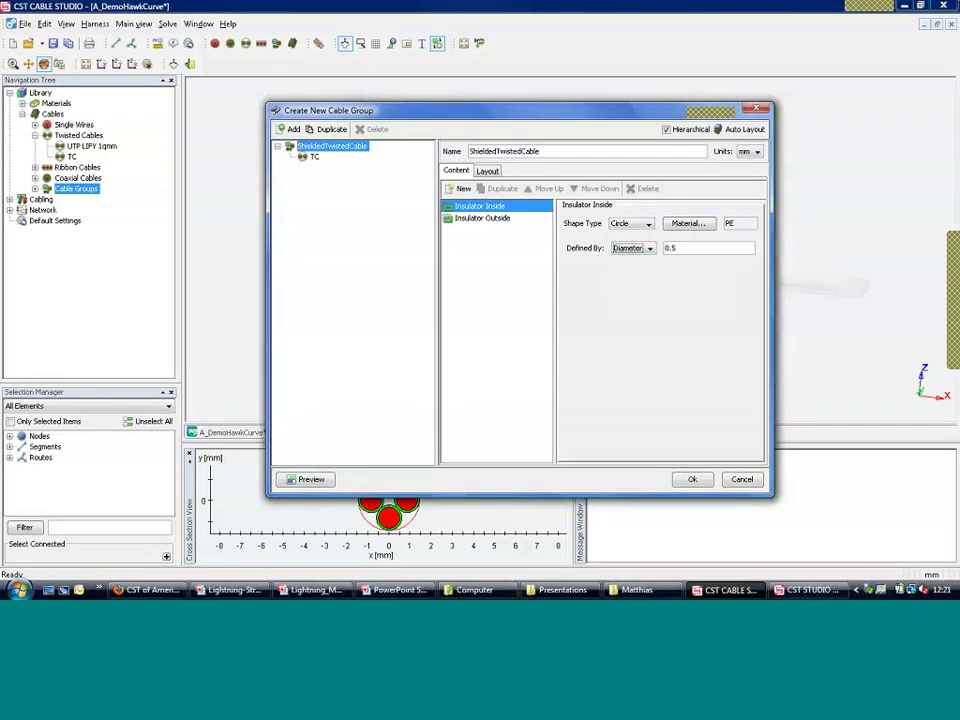
{"action": "double_click", "coordinate": [696, 248]}
{"action": "type", "text": "4.0"}
Step: Add a wrapped Cu screen of braided shield type to the group and place it between the inside and outside insulators
{"action": "left_click", "coordinate": [463, 190]}
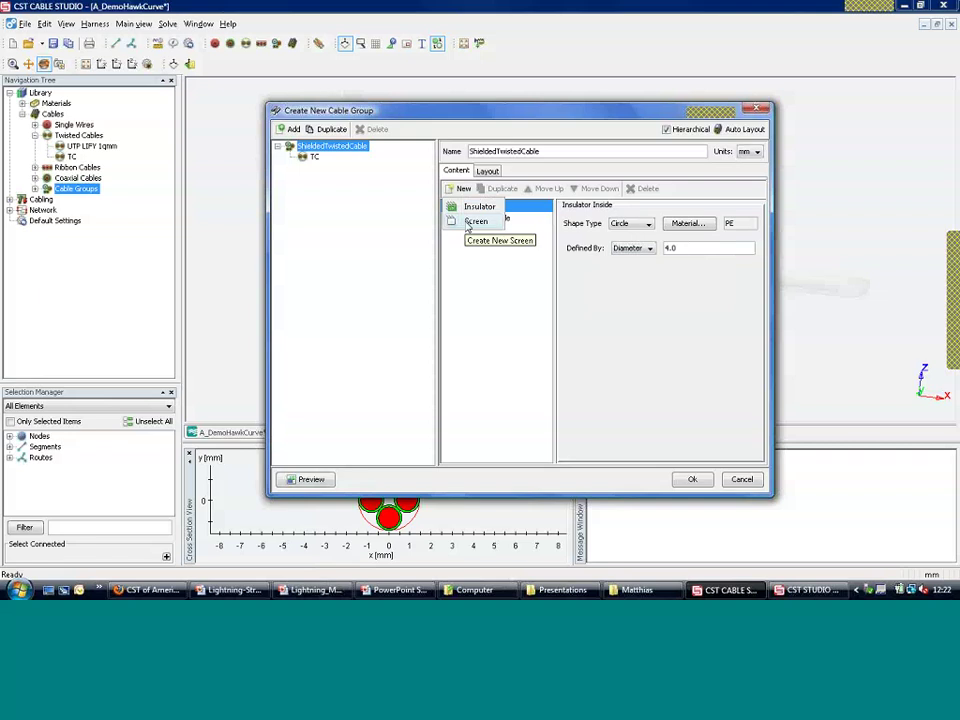
{"action": "left_click", "coordinate": [467, 222]}
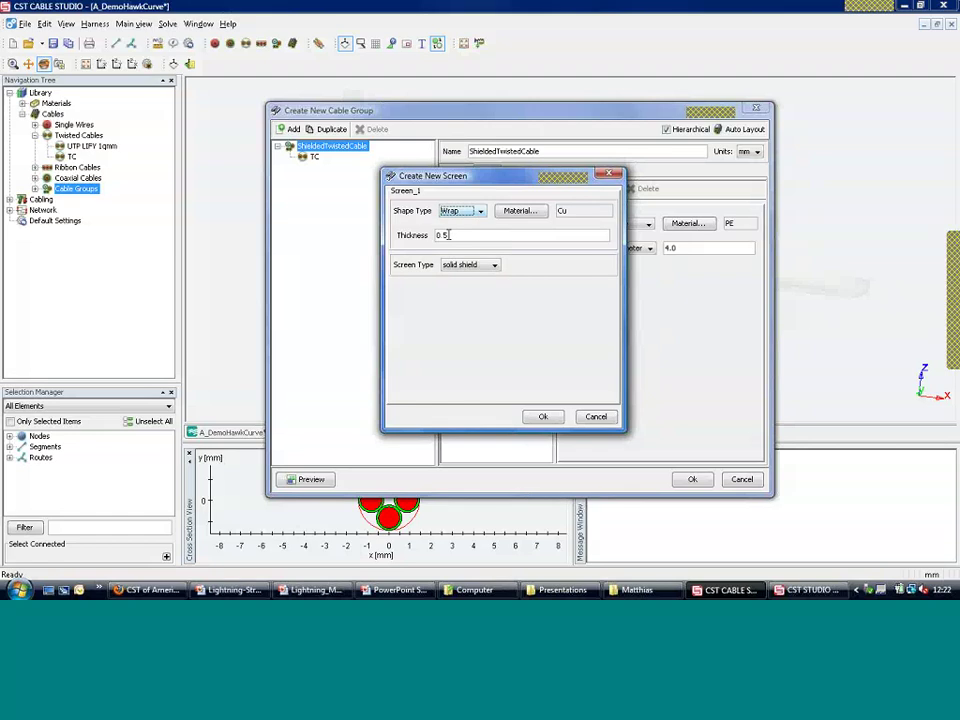
{"action": "left_click", "coordinate": [494, 268]}
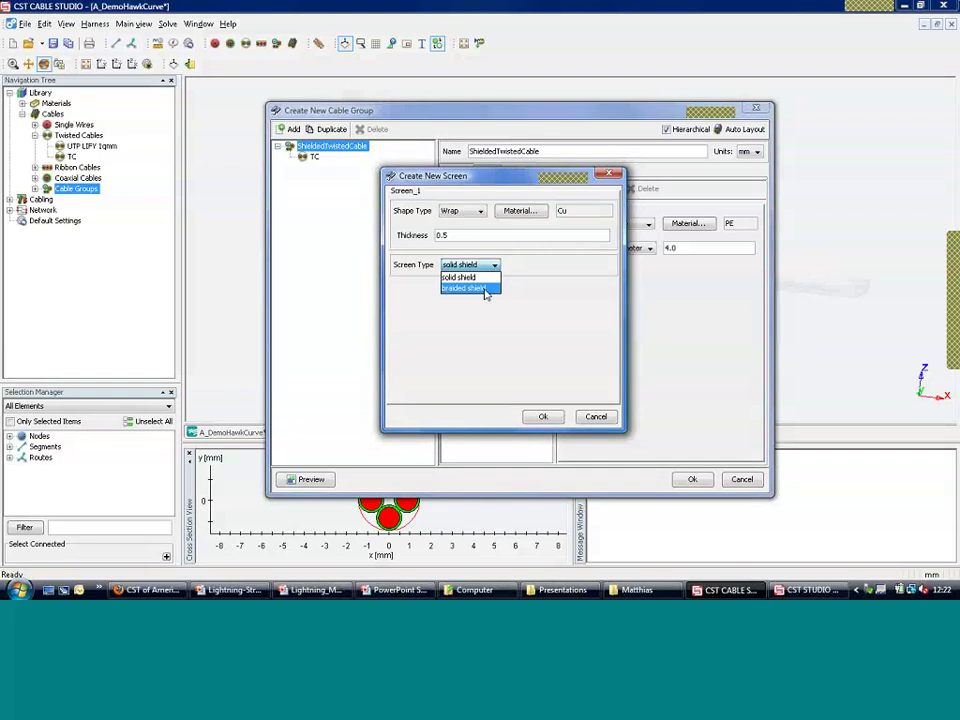
{"action": "left_click", "coordinate": [486, 288]}
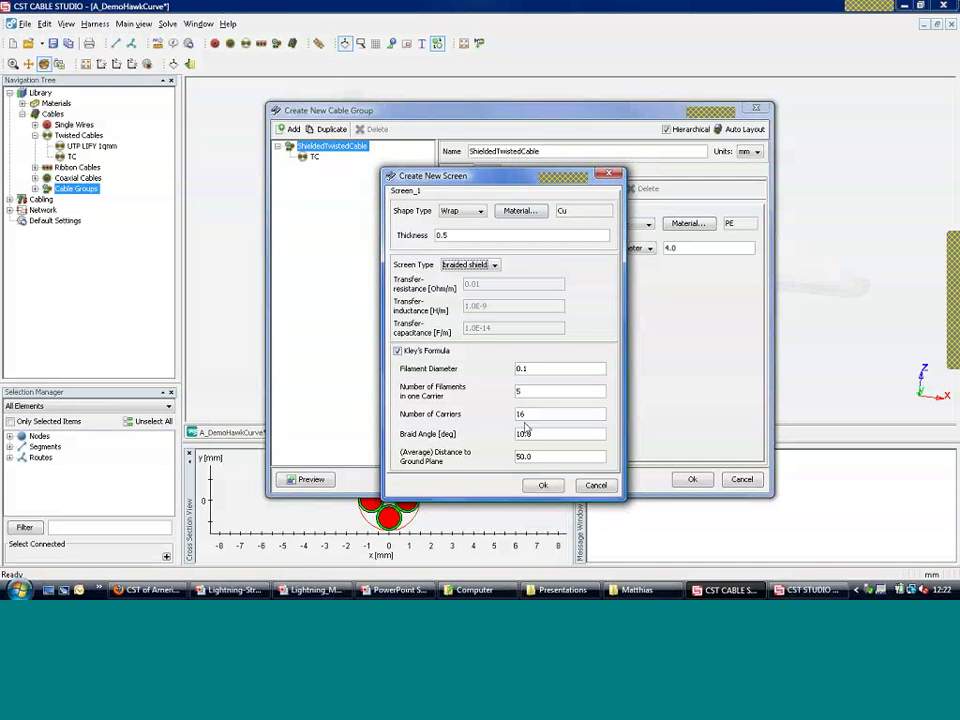
{"action": "left_click", "coordinate": [544, 486]}
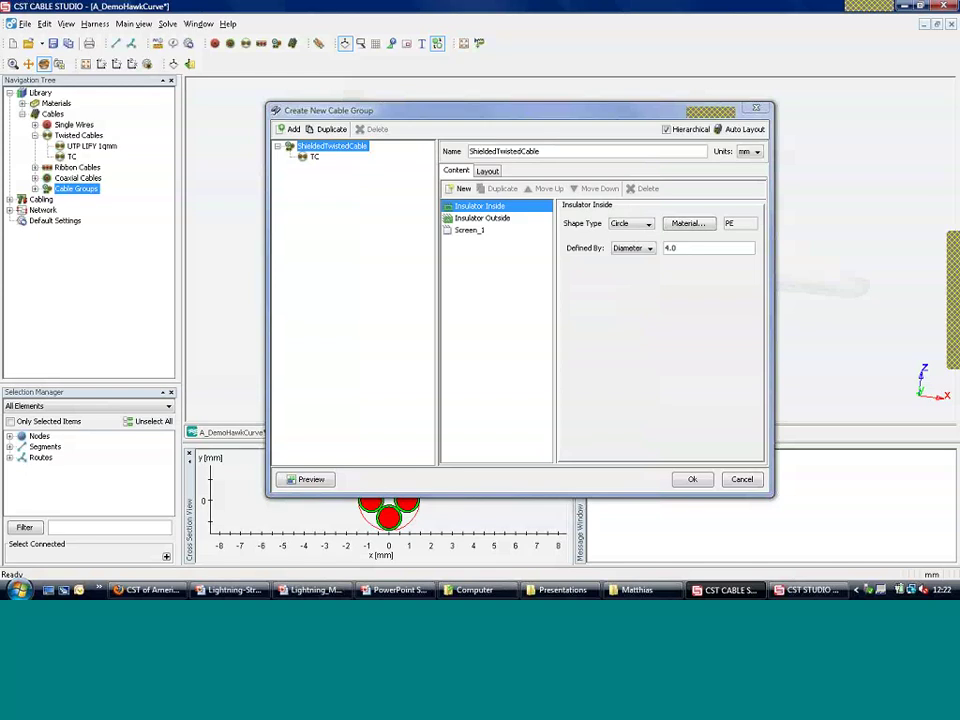
{"action": "left_click", "coordinate": [505, 230]}
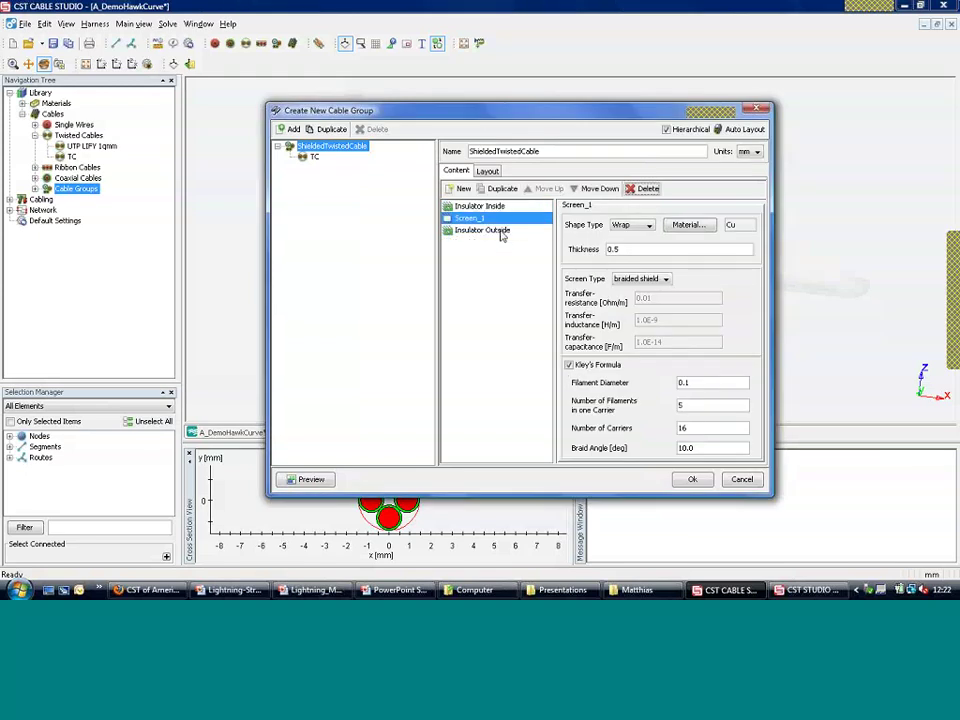
Step: Set the outside insulator's thickness to 0.1 mm and create the ShieldedTwistedCable group
{"action": "left_click", "coordinate": [503, 236]}
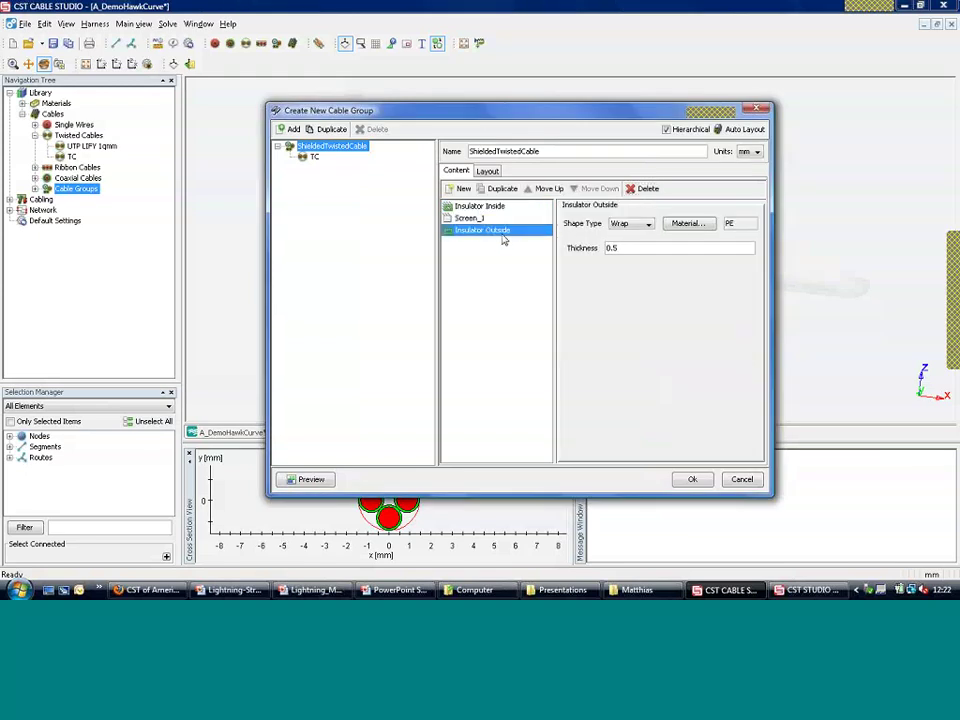
{"action": "double_click", "coordinate": [622, 247]}
{"action": "type", "text": "0.1"}
{"action": "left_click", "coordinate": [693, 480]}
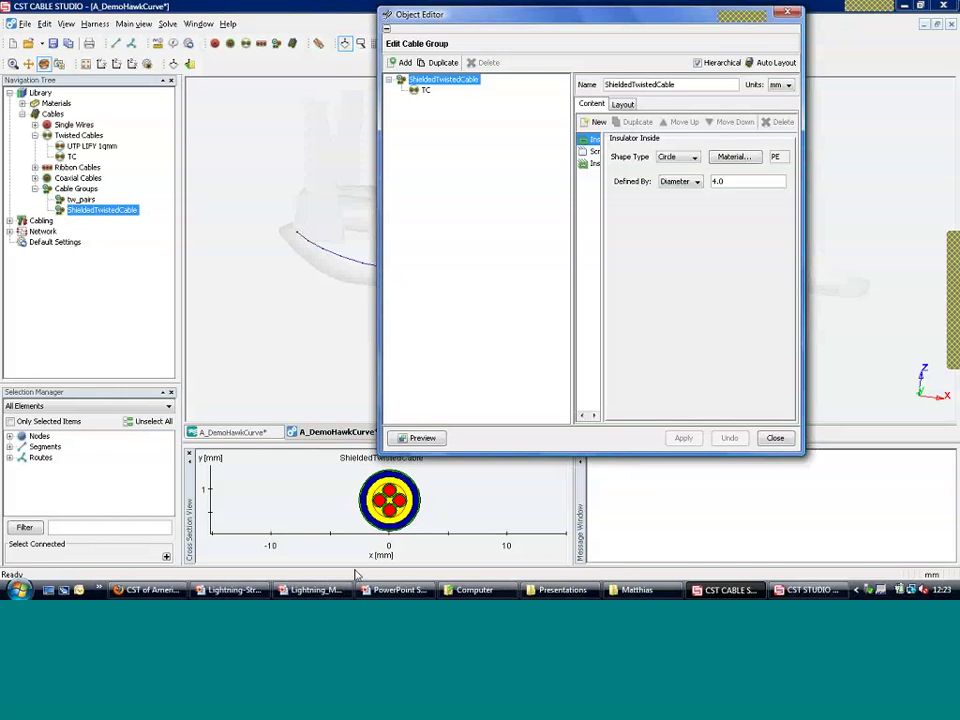
Step: Switch to the Lightning_Matthias.pptx presentation in PowerPoint and show the supported cables and cable bundles slide
{"action": "left_click", "coordinate": [318, 591]}
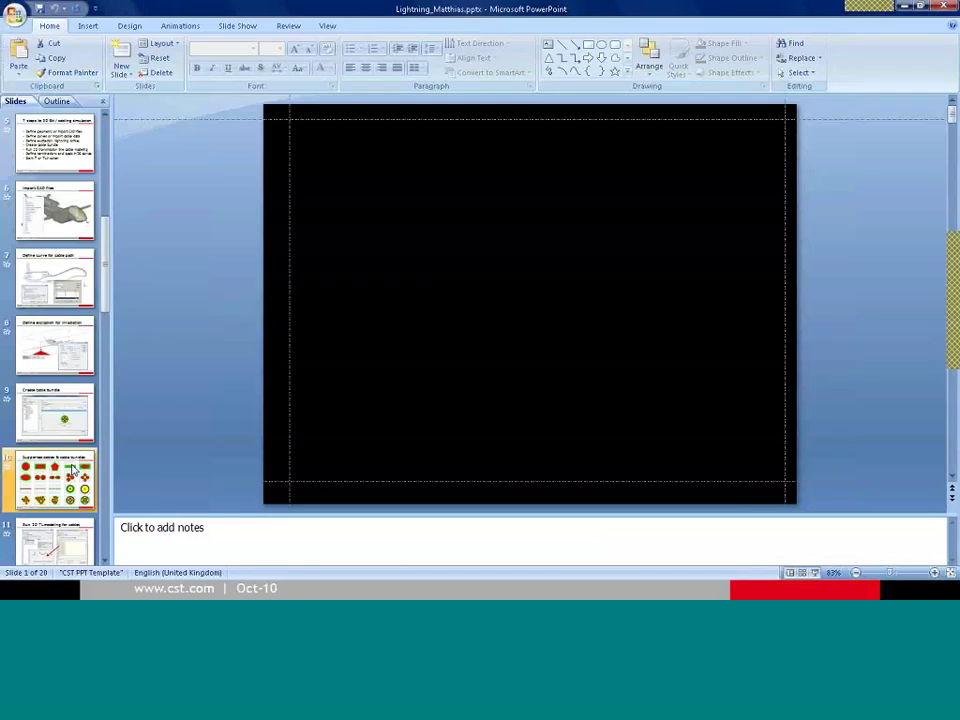
{"action": "left_click", "coordinate": [72, 470]}
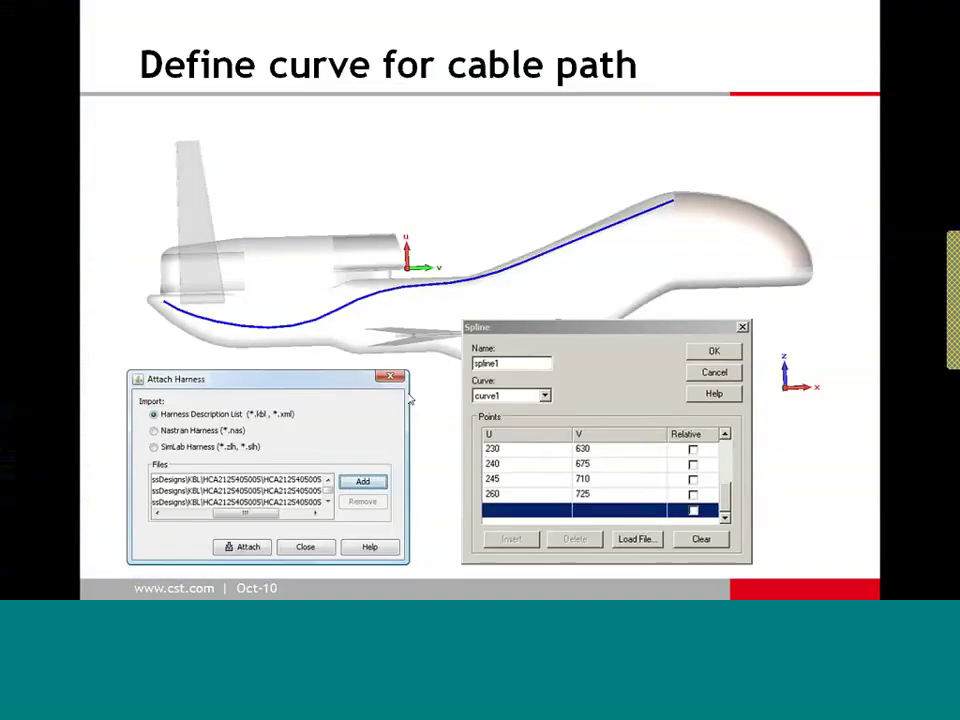
{"action": "key", "text": "Right"}
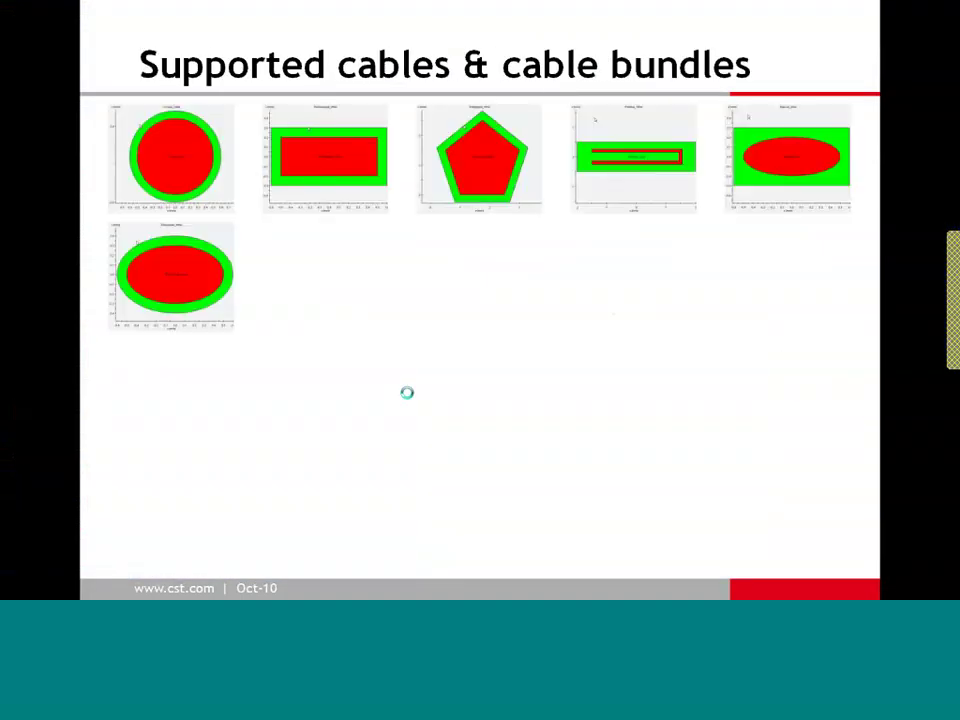
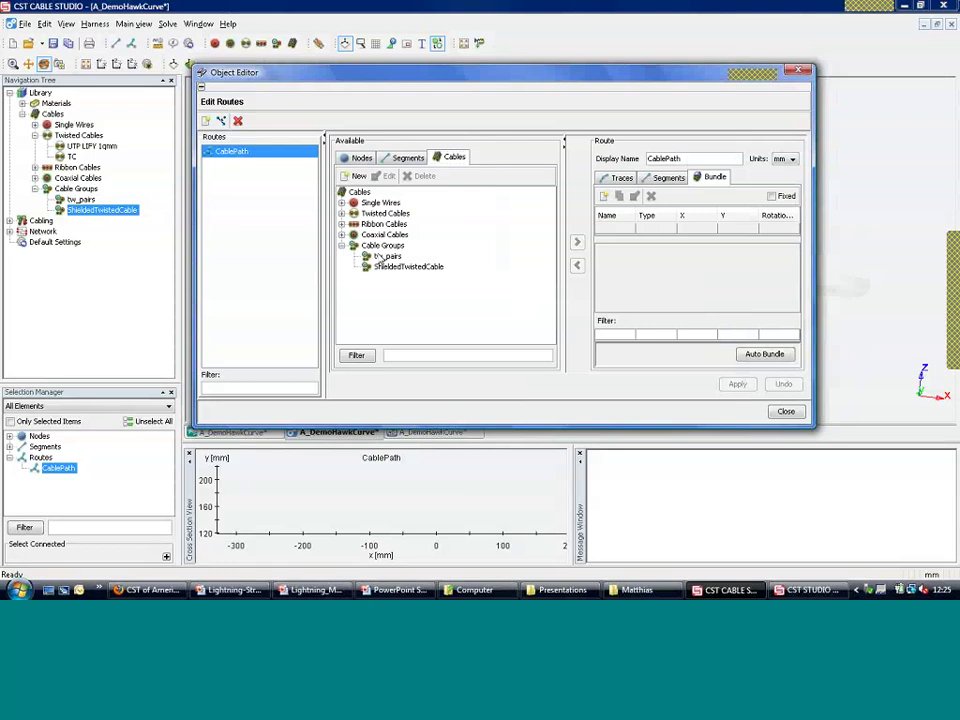
Step: Add the ShieldedTwistedCable group to the CablePath route's bundle and widen the bundle table
{"action": "left_click", "coordinate": [388, 268]}
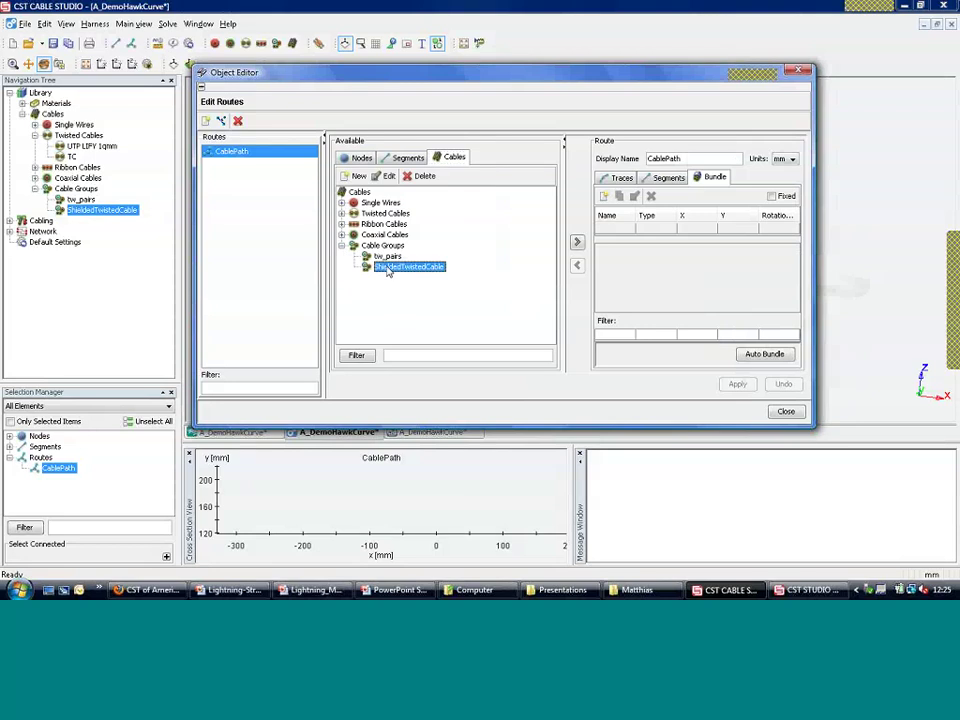
{"action": "left_click", "coordinate": [577, 243]}
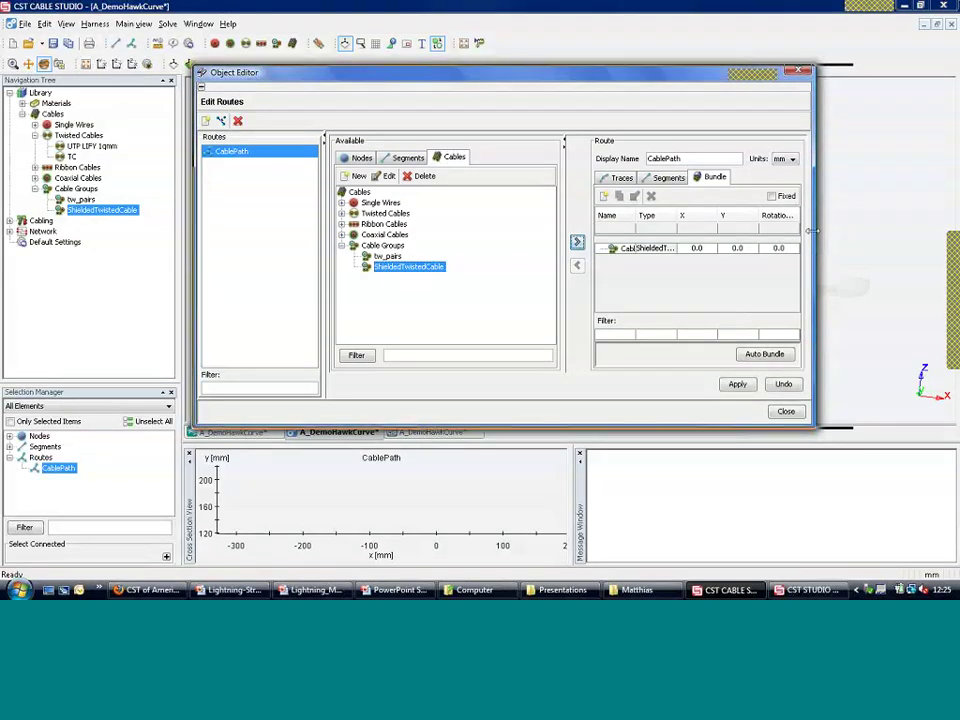
{"action": "left_click_drag", "start_coordinate": [855, 258], "coordinate": [912, 258]}
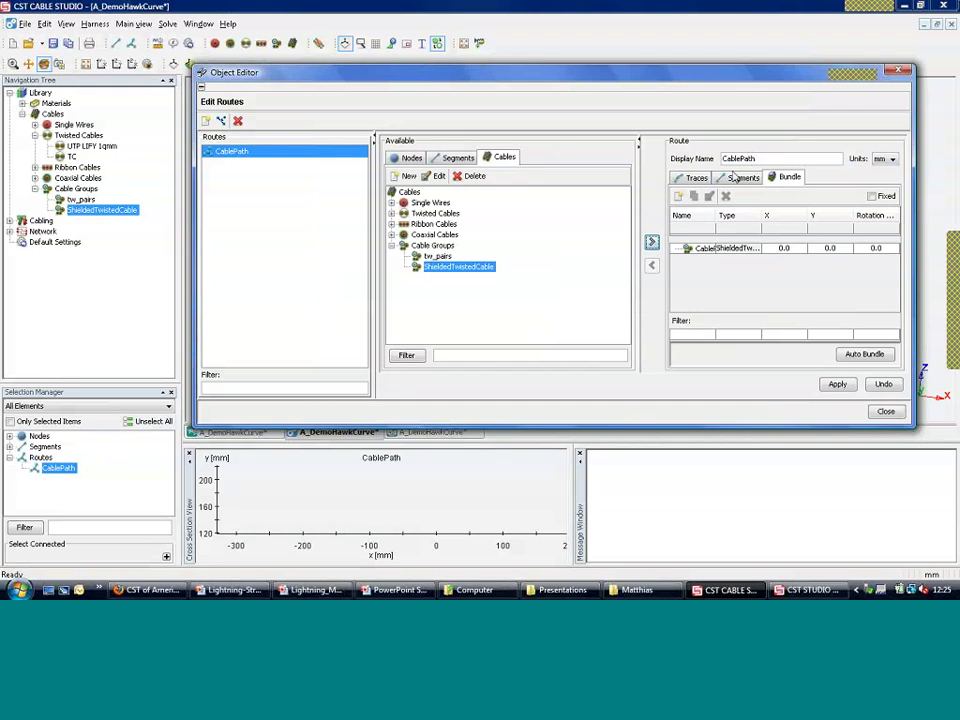
{"action": "left_click_drag", "start_coordinate": [638, 218], "coordinate": [557, 218]}
{"action": "left_click_drag", "start_coordinate": [638, 218], "coordinate": [557, 218]}
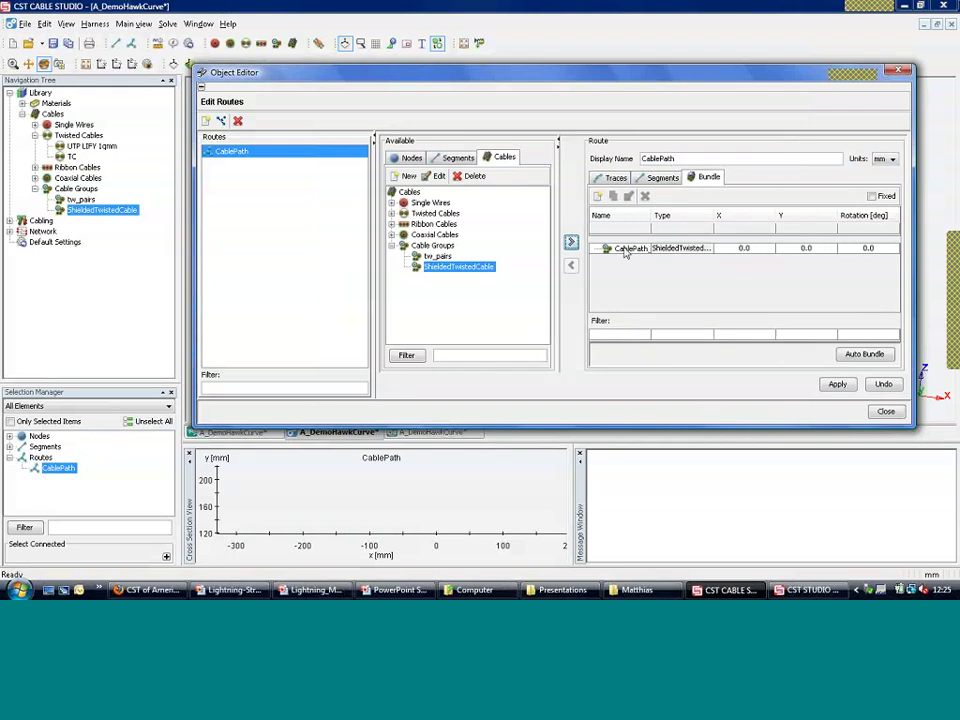
Step: Rename the cable in the CablePath bundle as Demo, apply the change and close the route editor
{"action": "left_click", "coordinate": [624, 253]}
{"action": "left_click", "coordinate": [630, 228]}
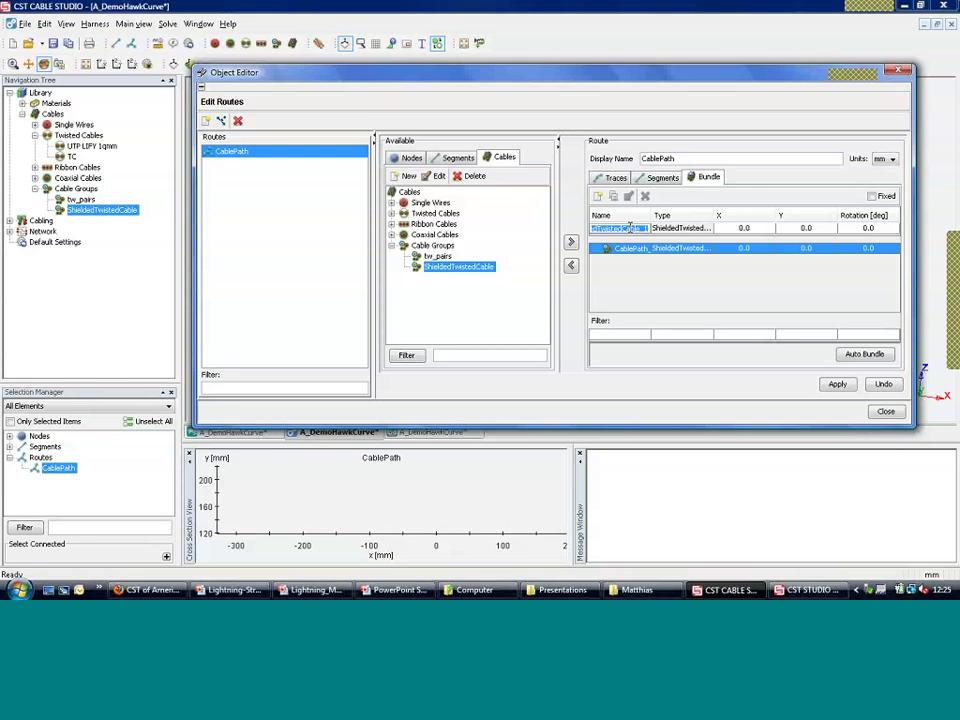
{"action": "type", "text": "Demo"}
{"action": "left_click", "coordinate": [675, 293]}
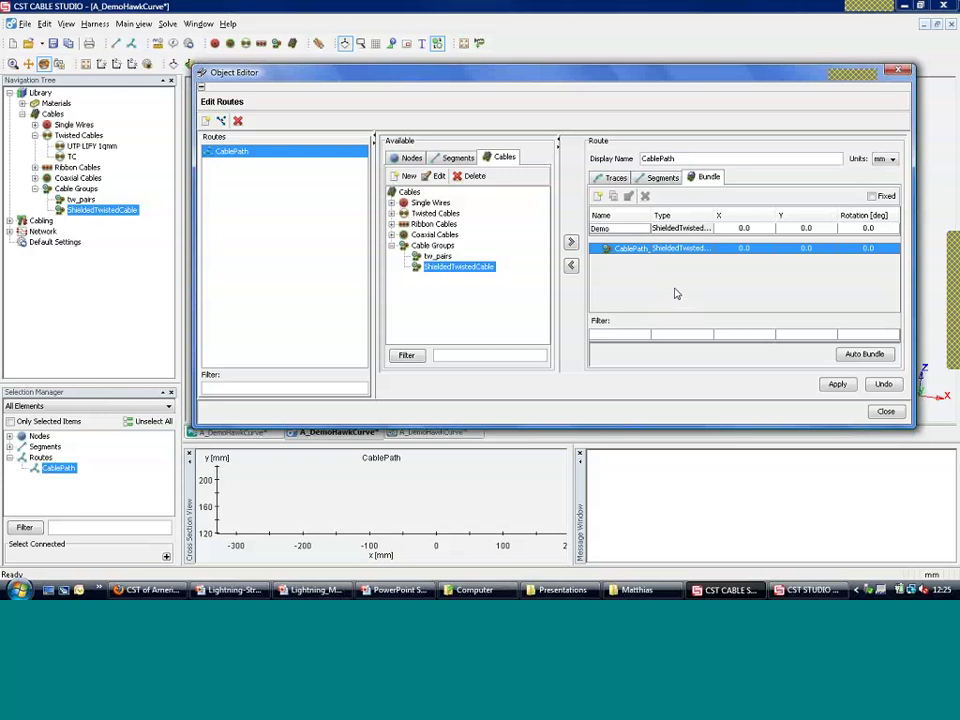
{"action": "left_click", "coordinate": [837, 386]}
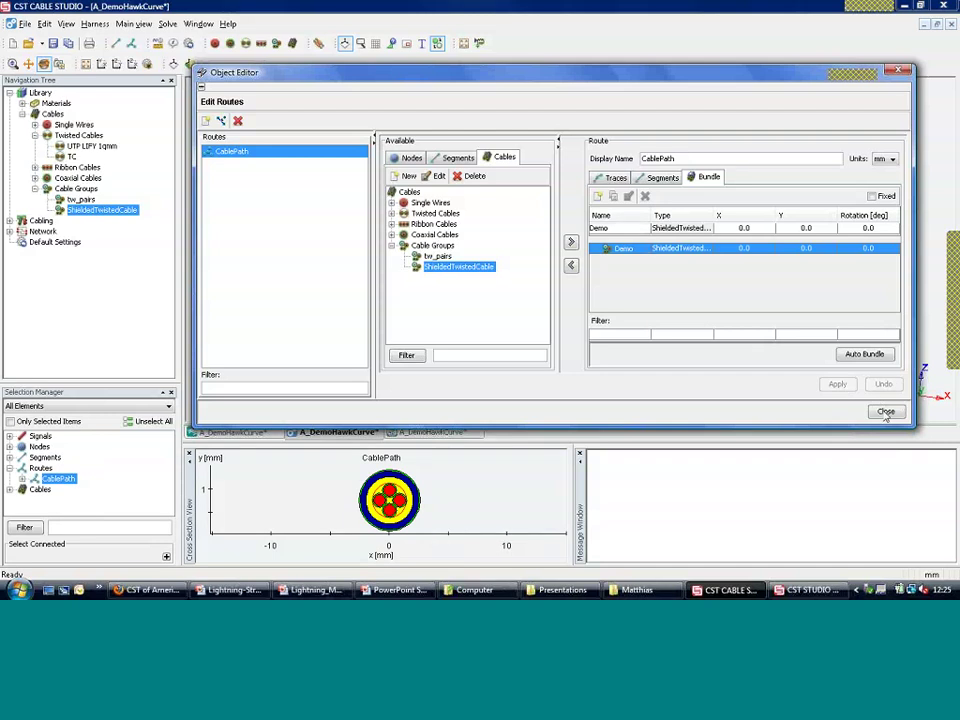
{"action": "left_click", "coordinate": [886, 412]}
Step: Select segment N11 - N12 midway along the cable route to inspect its cross section
{"action": "scroll", "coordinate": [566, 257], "scroll_direction": "up", "scroll_amount": 3}
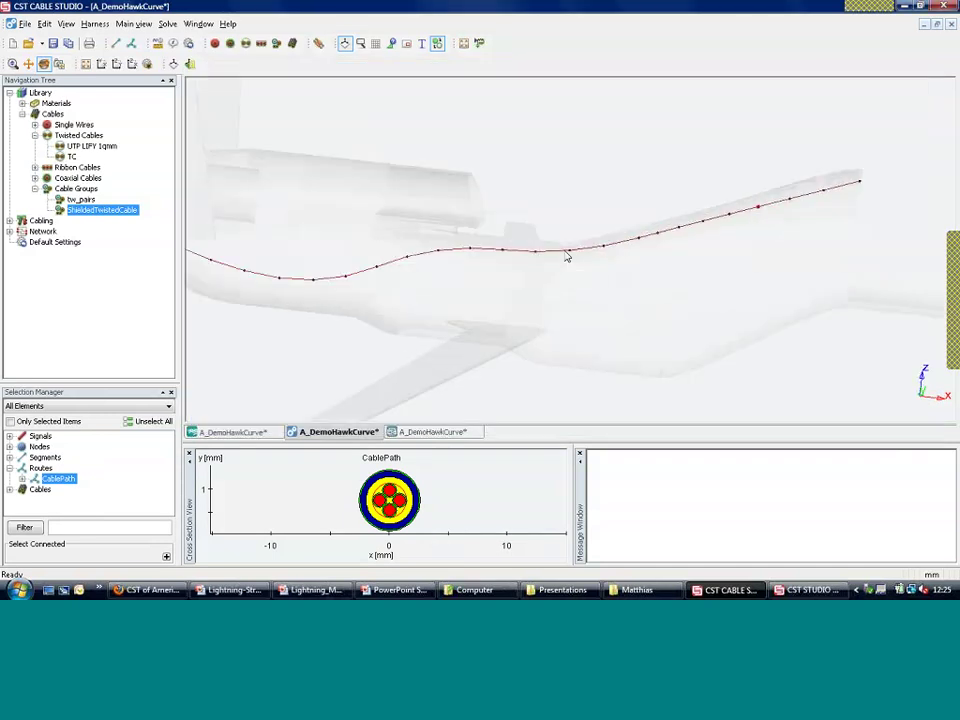
{"action": "scroll", "coordinate": [566, 257], "scroll_direction": "up", "scroll_amount": 3}
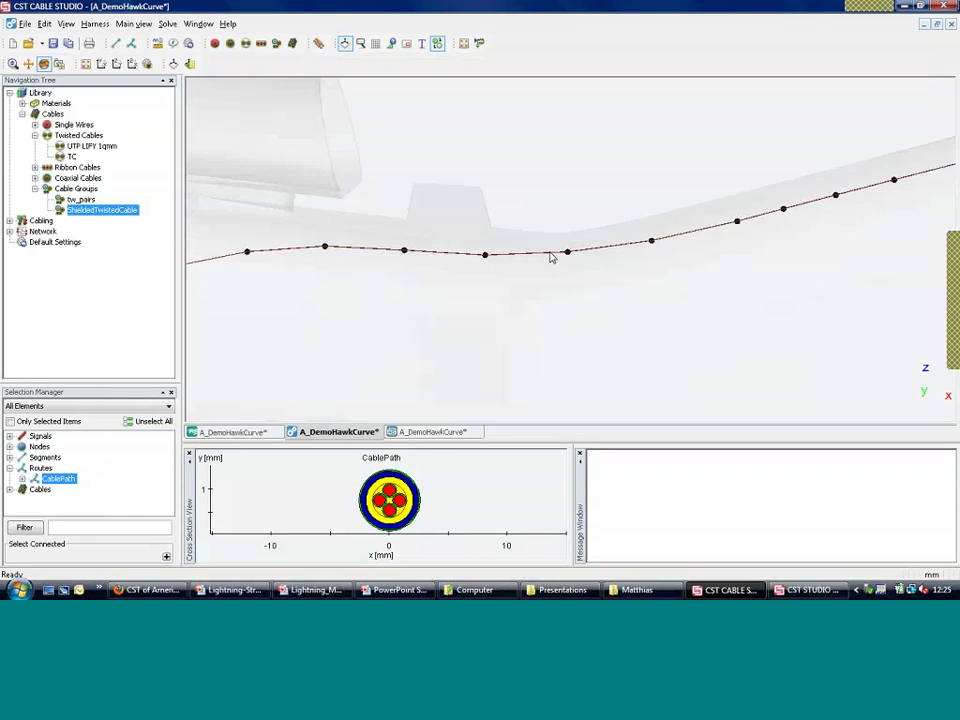
{"action": "left_click", "coordinate": [552, 256]}
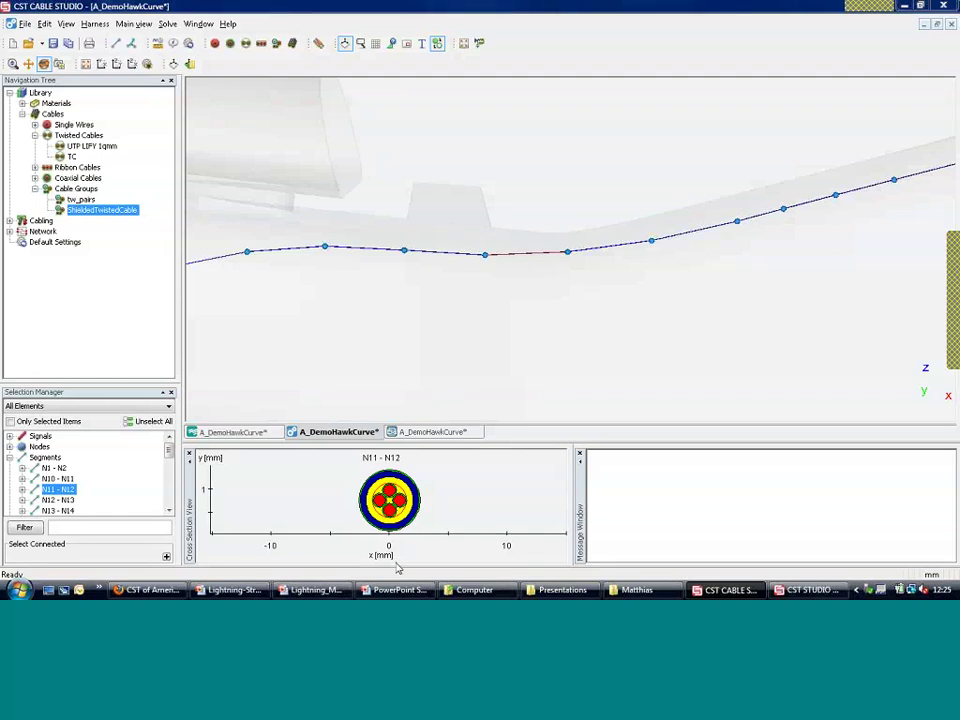
Step: Switch to the presentation slide show and advance to the slide on defining excitation for irradiation
{"action": "key", "text": "alt+Tab"}
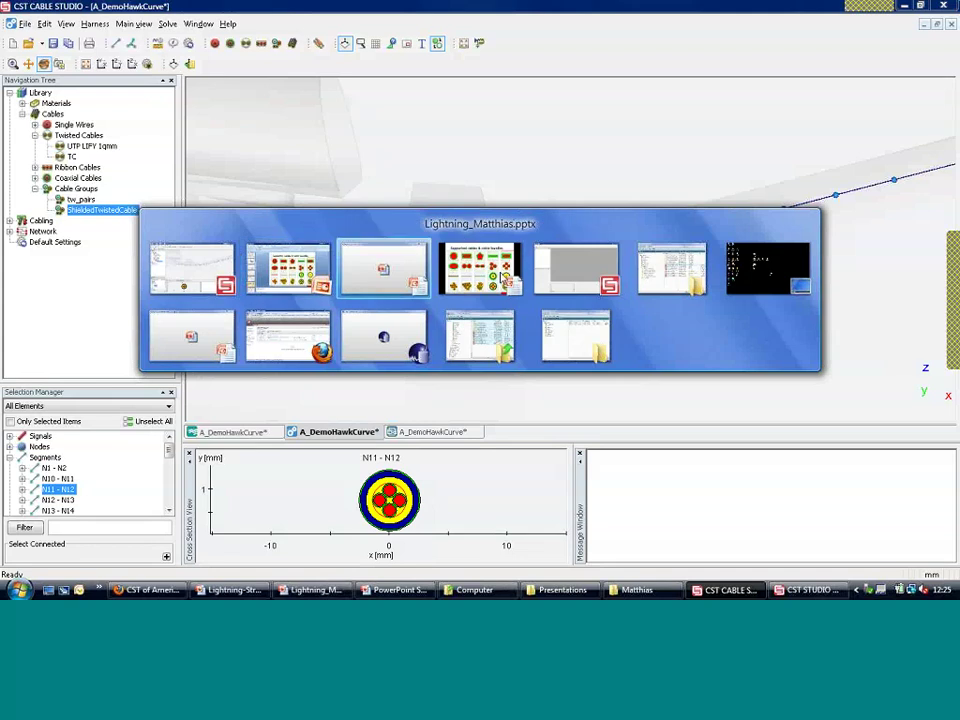
{"action": "left_click", "coordinate": [506, 280]}
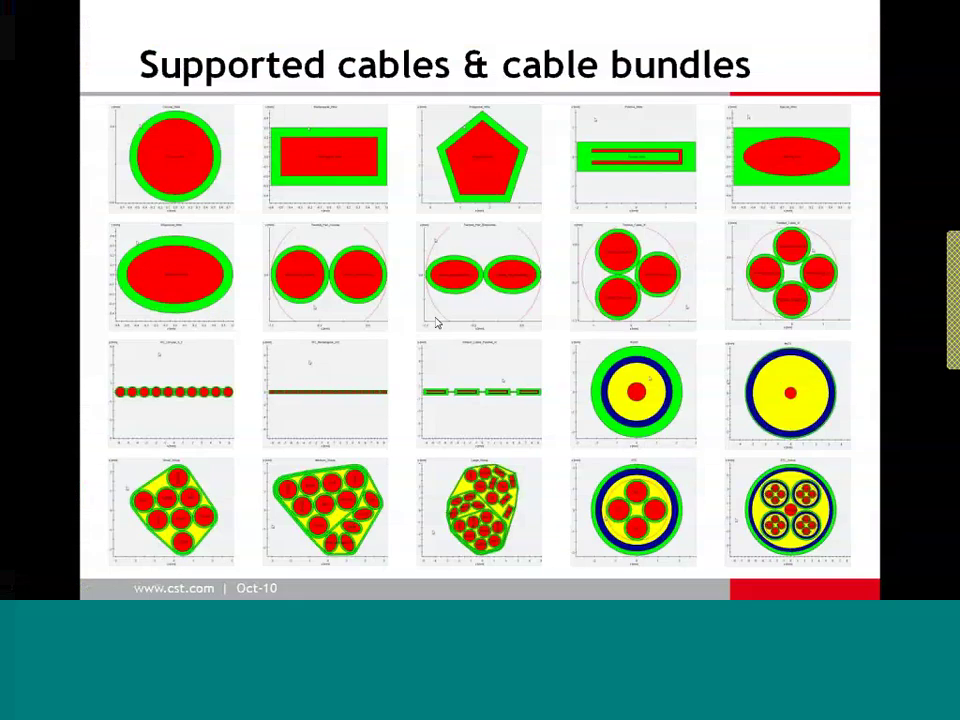
{"action": "left_click", "coordinate": [437, 322]}
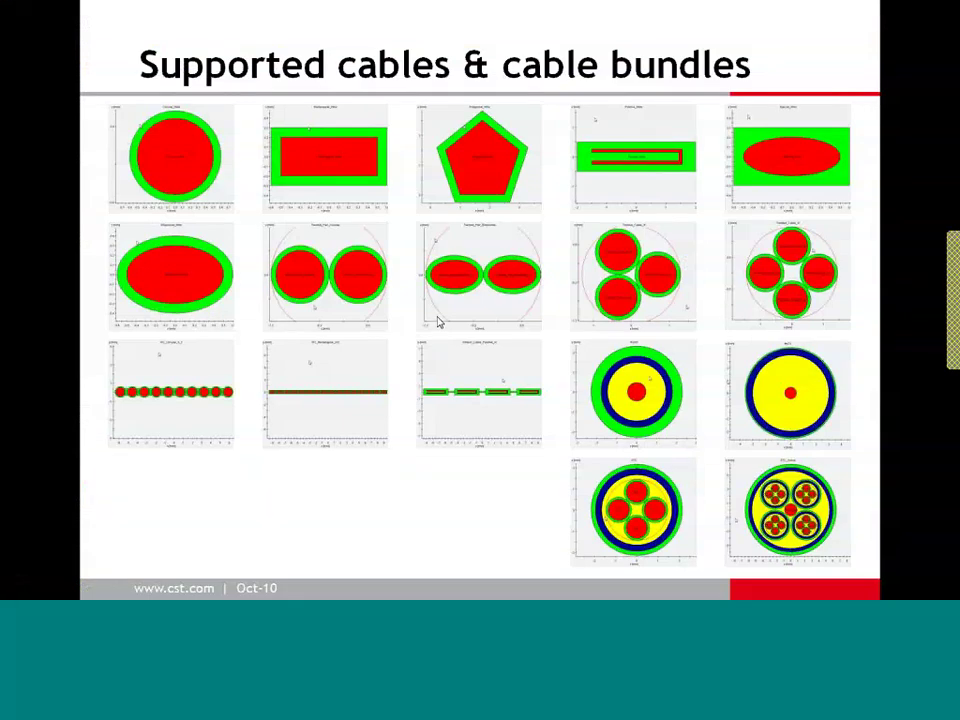
{"action": "left_click", "coordinate": [437, 322]}
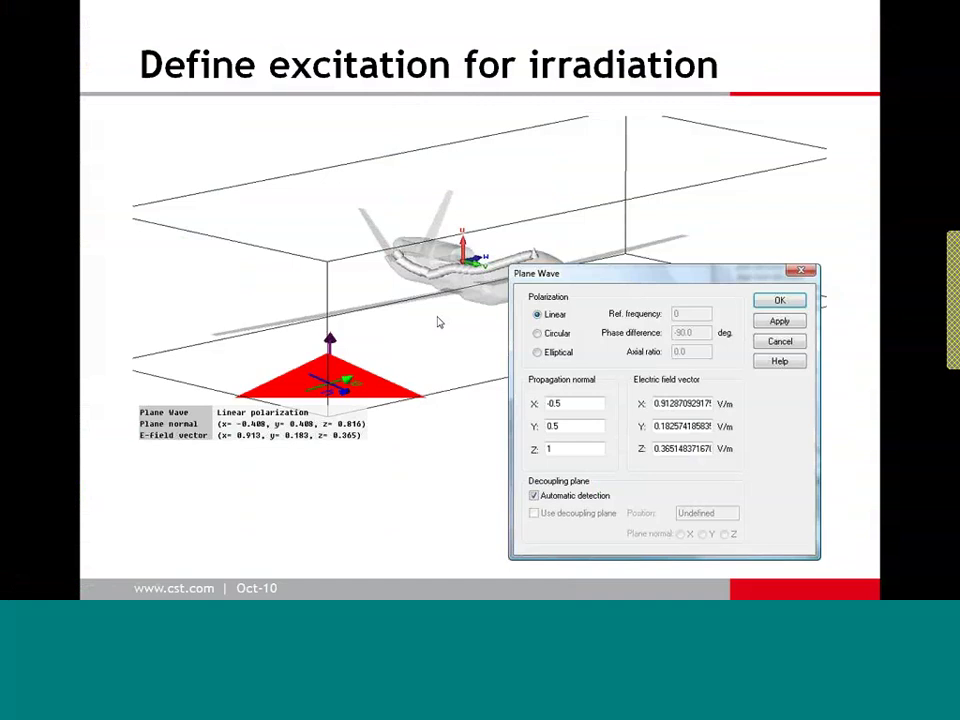
{"action": "left_click", "coordinate": [437, 322]}
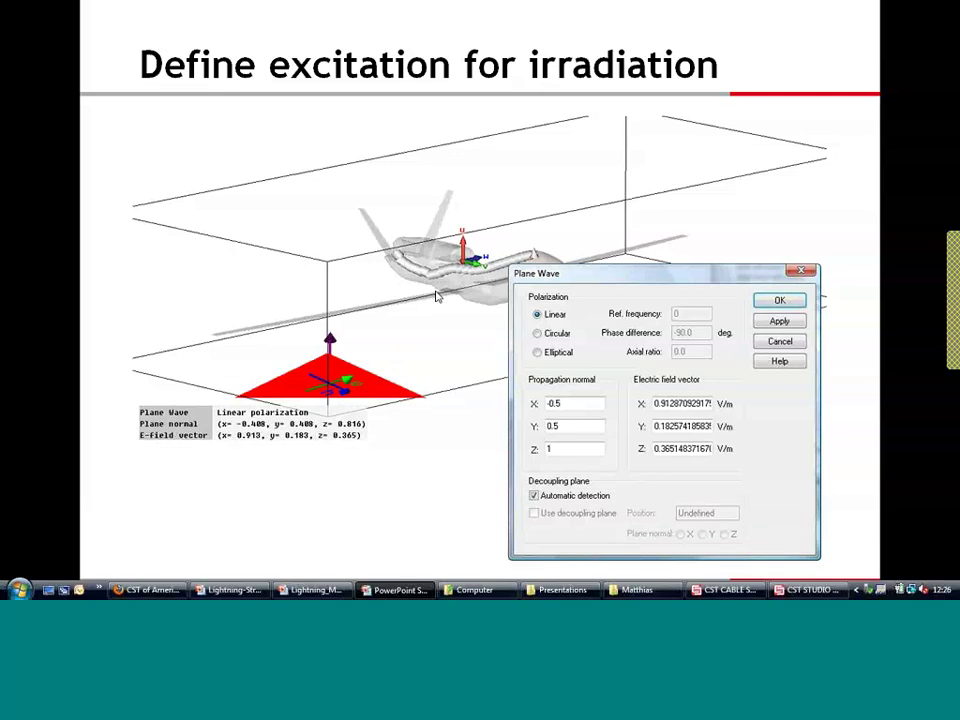
Step: Return to CST CABLE STUDIO, open the B_DemoHawkPlaneWave.cst project and display its plane wave excitation
{"action": "key", "text": "alt+Tab"}
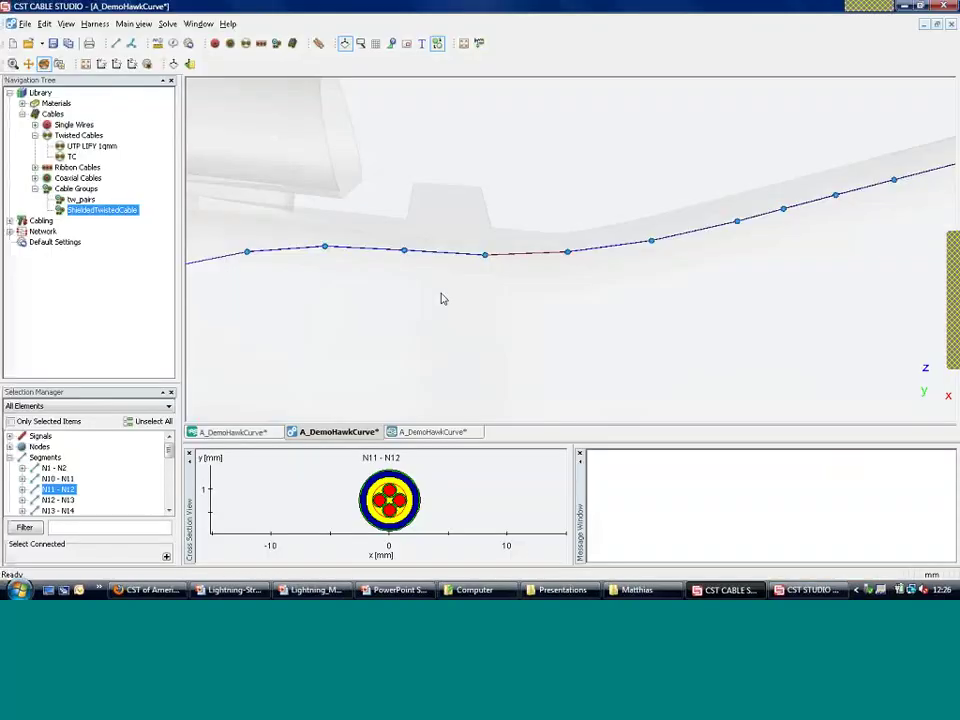
{"action": "left_click", "coordinate": [28, 43]}
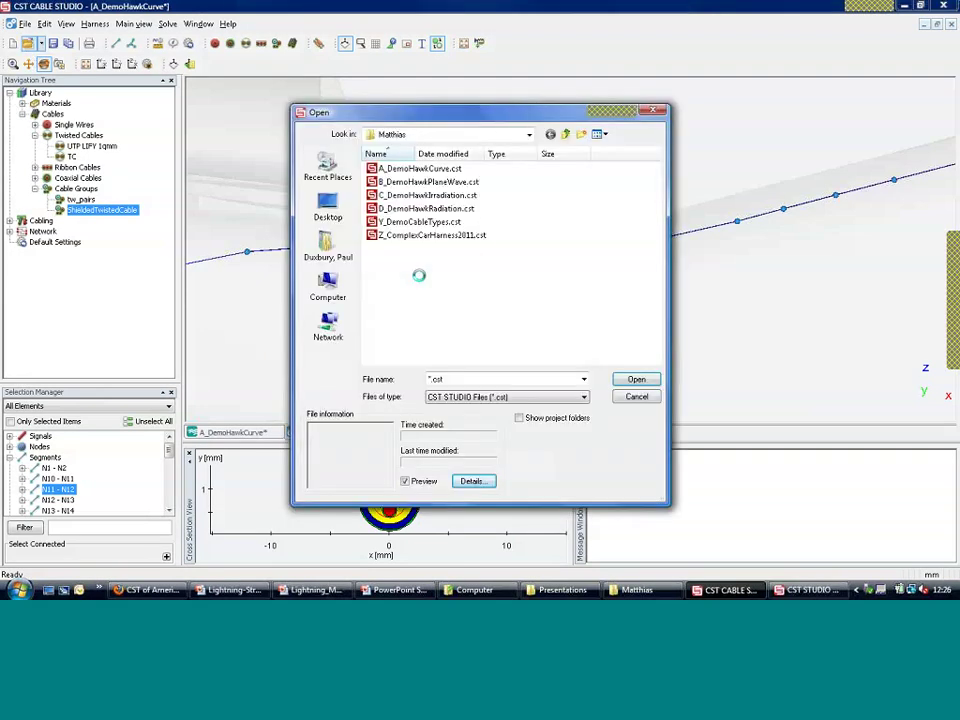
{"action": "double_click", "coordinate": [432, 187]}
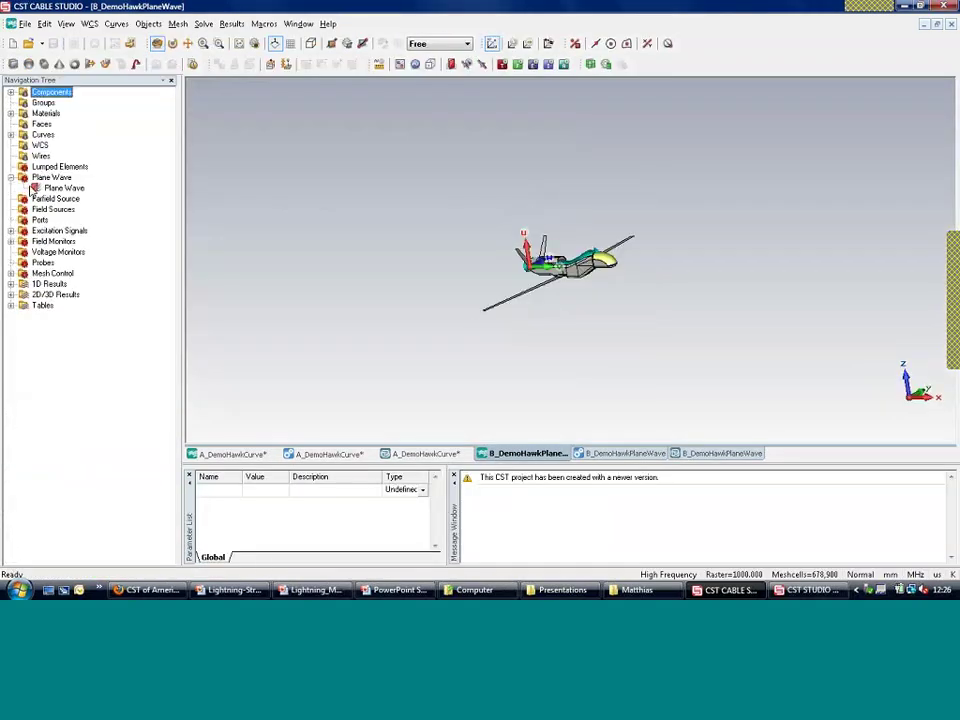
{"action": "left_click", "coordinate": [42, 192]}
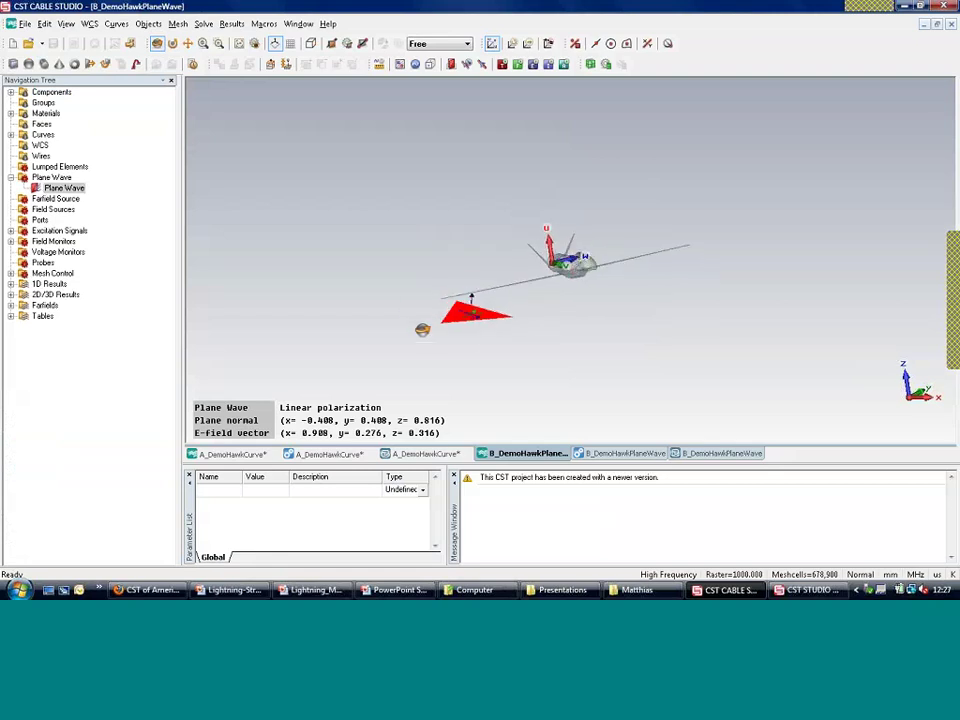
Step: Display the Abs component of the surface current for the h-field (f=1000) [pw] monitor
{"action": "left_click", "coordinate": [10, 294]}
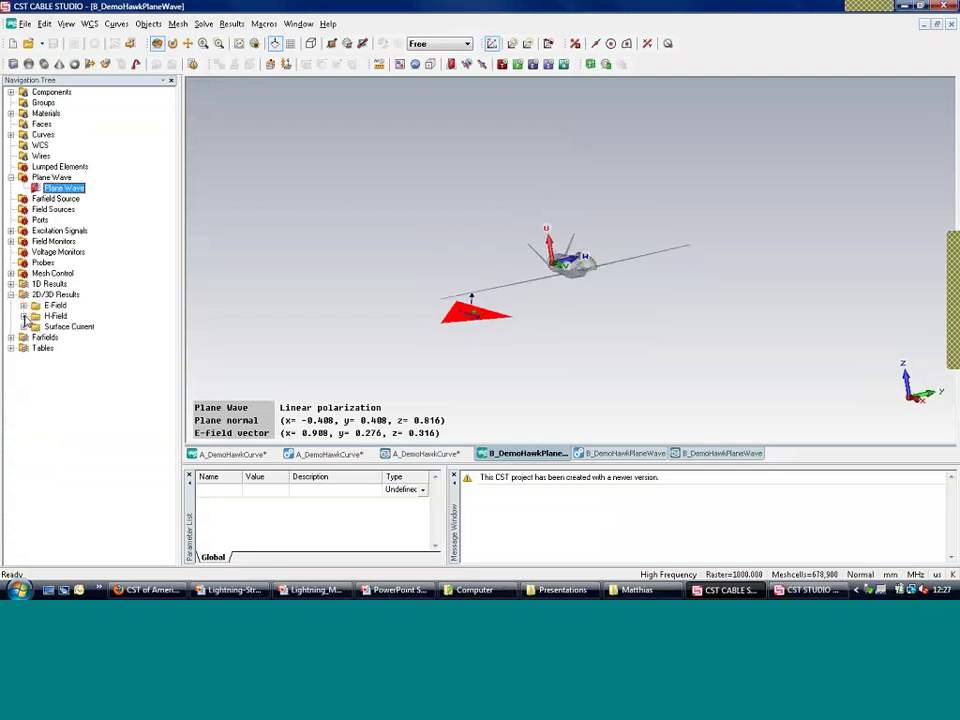
{"action": "left_click", "coordinate": [23, 326]}
{"action": "left_click", "coordinate": [37, 338]}
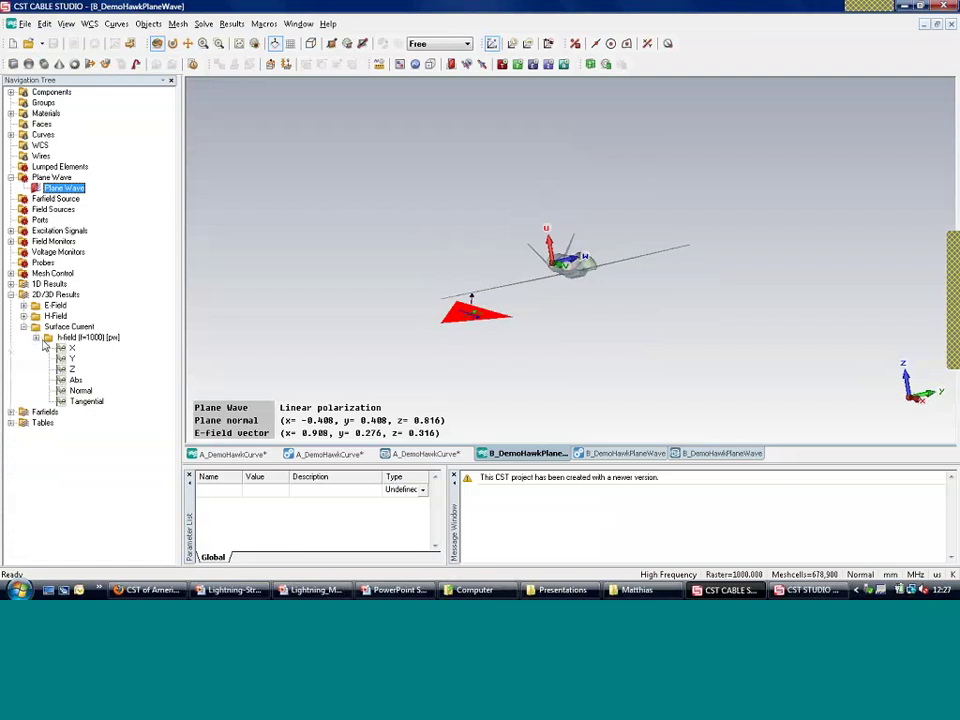
{"action": "left_click", "coordinate": [75, 380]}
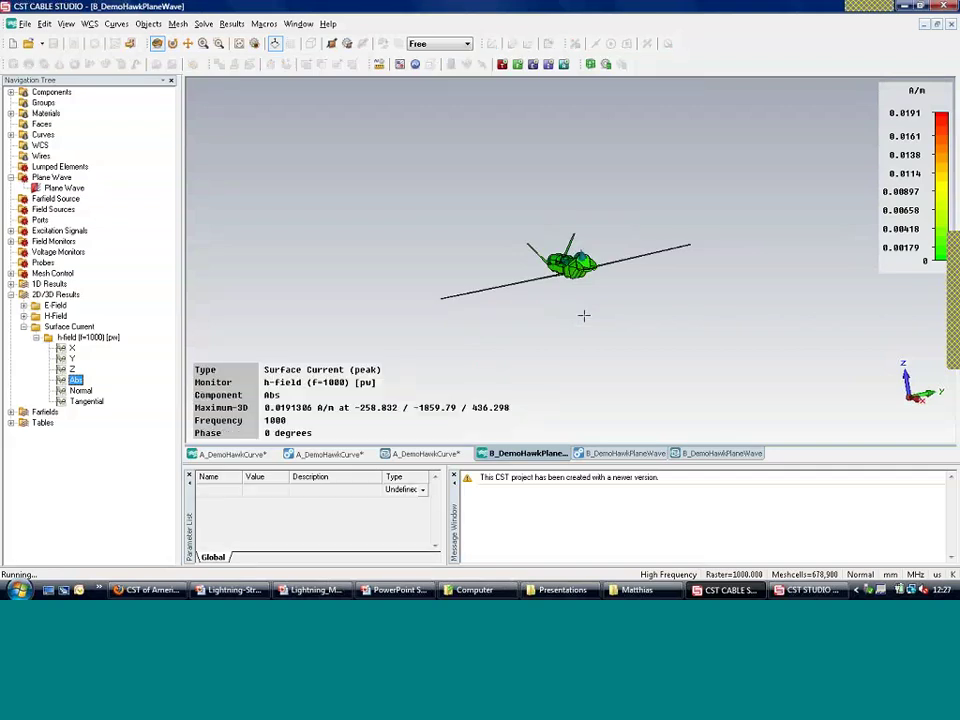
Step: Apply logarithmic scaling with strength 100 to the surface current plot in its plot properties
{"action": "right_click", "coordinate": [584, 316]}
{"action": "left_click", "coordinate": [622, 555]}
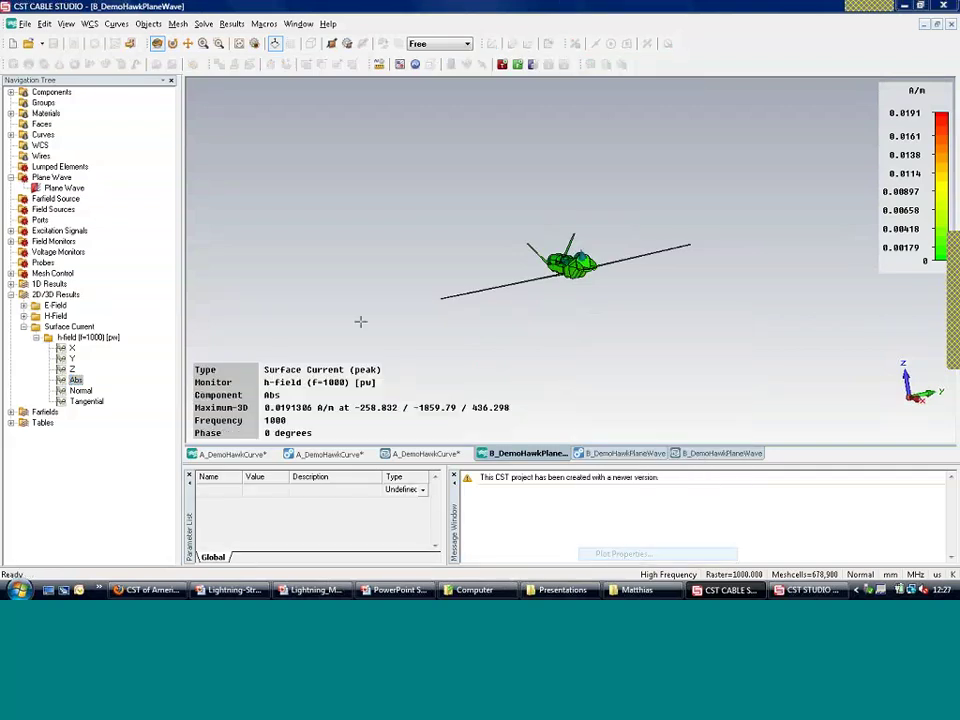
{"action": "left_click", "coordinate": [197, 157]}
{"action": "left_click", "coordinate": [123, 194]}
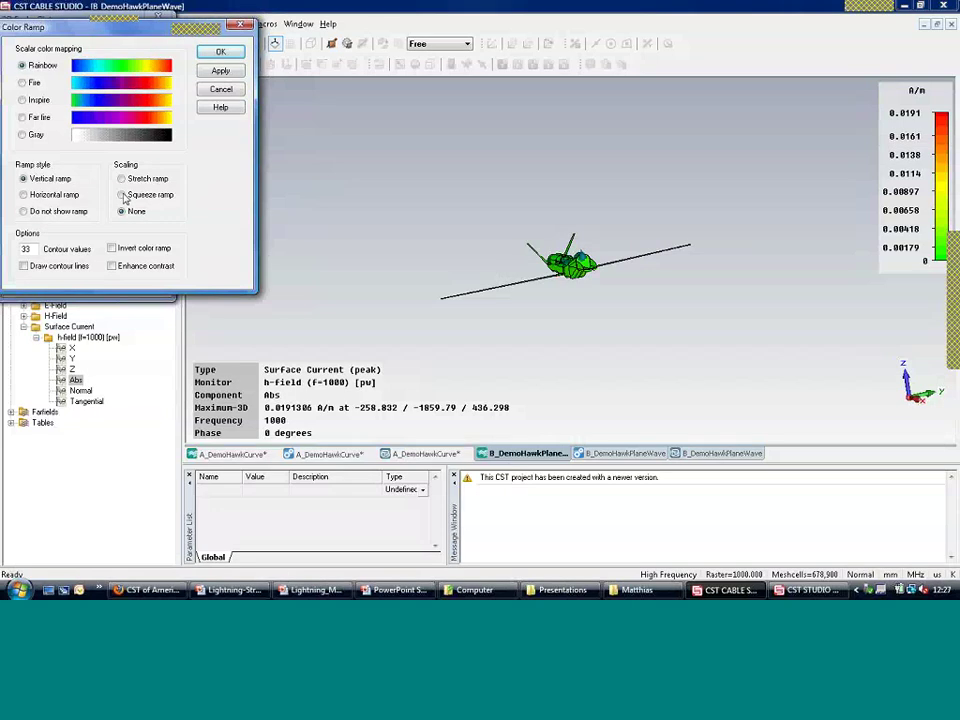
{"action": "left_click", "coordinate": [222, 52]}
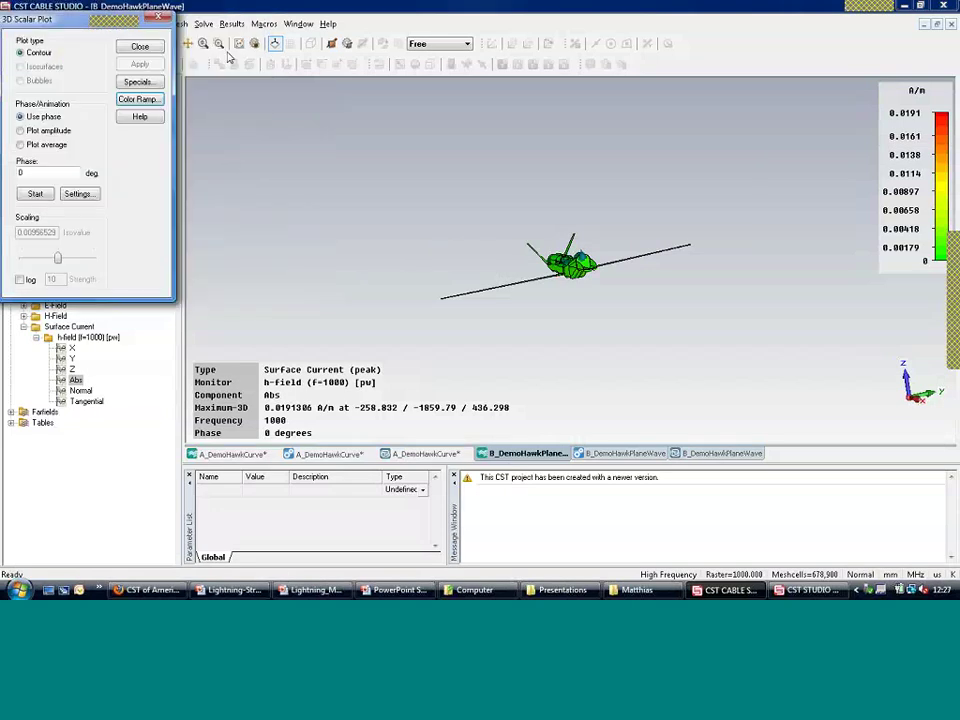
{"action": "left_click", "coordinate": [20, 279]}
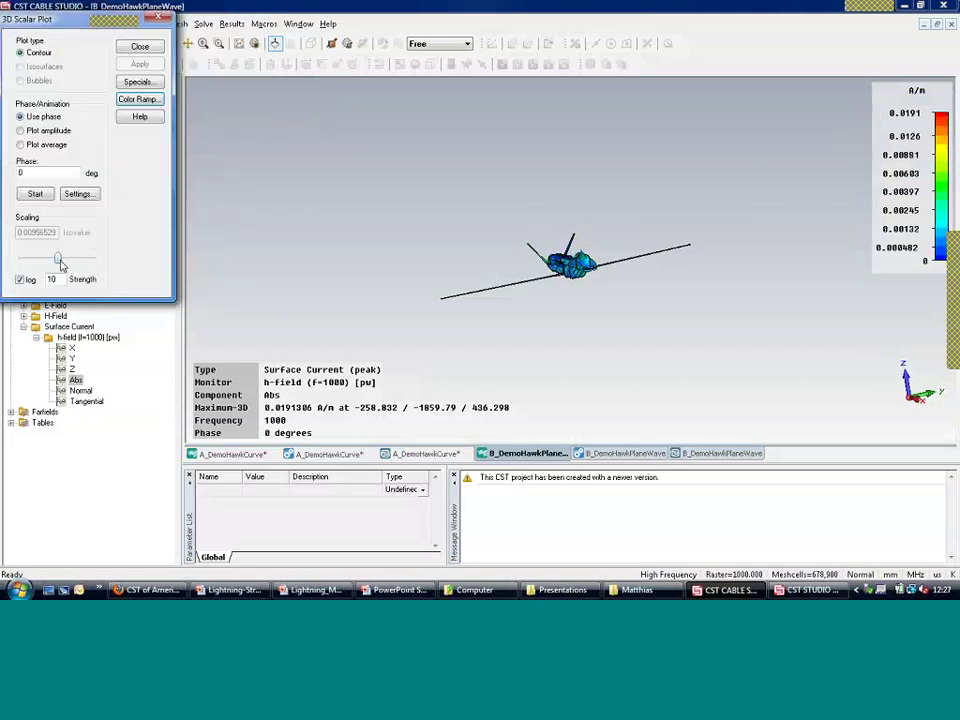
{"action": "type", "text": "0"}
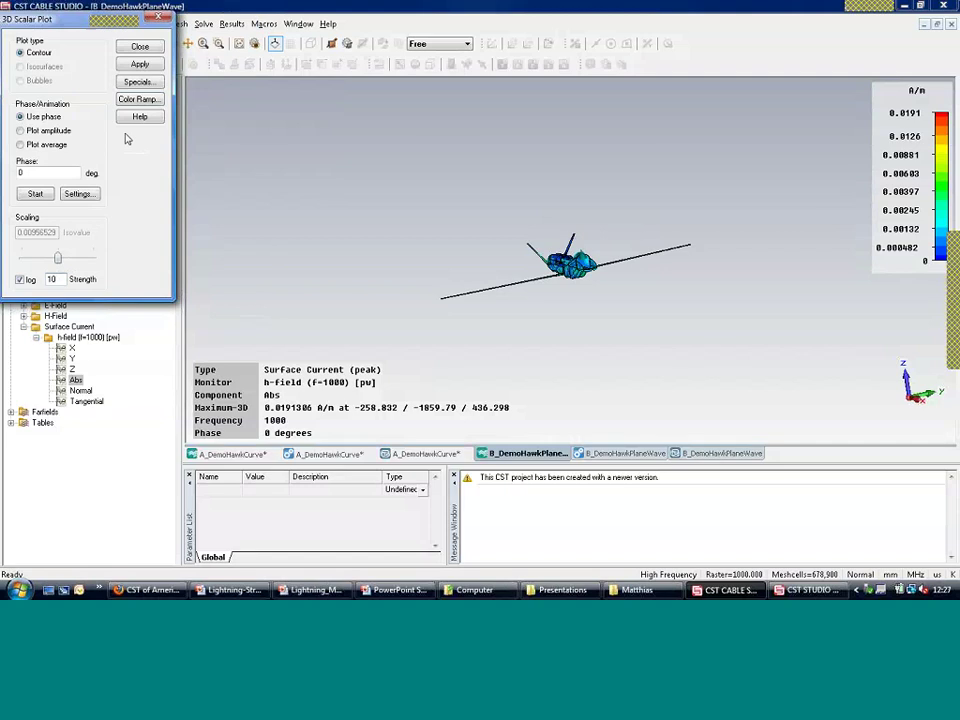
{"action": "left_click", "coordinate": [140, 63]}
Step: Start the phase animation of the surface current plot with a close view of the aircraft
{"action": "left_click_drag", "start_coordinate": [353, 259], "coordinate": [501, 296]}
{"action": "scroll", "coordinate": [508, 294], "scroll_direction": "up", "scroll_amount": 5}
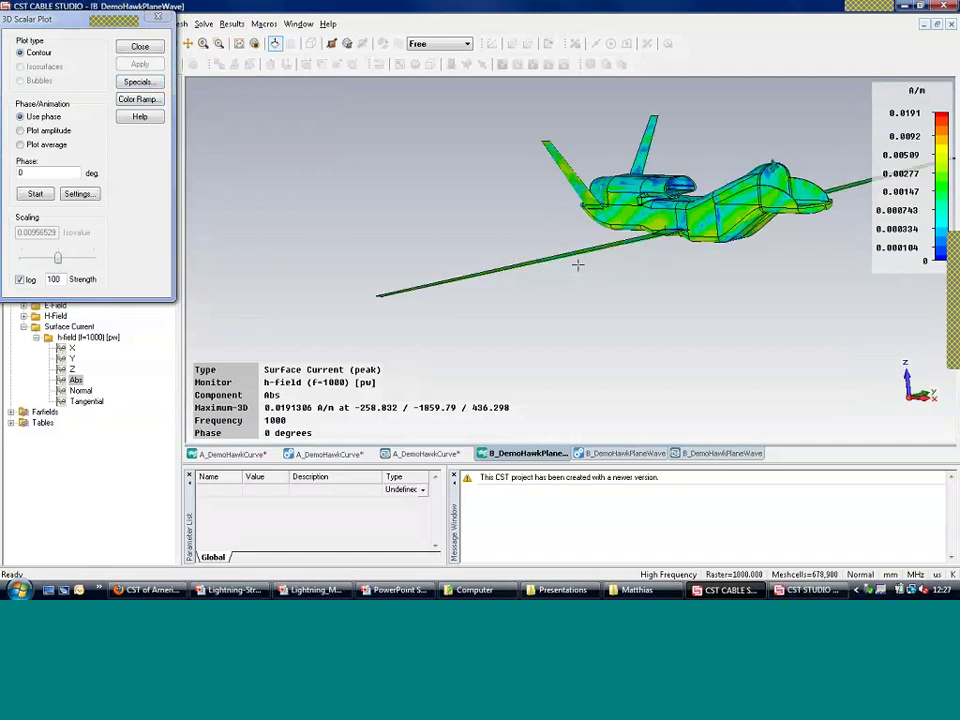
{"action": "left_click_drag", "start_coordinate": [577, 265], "coordinate": [598, 410]}
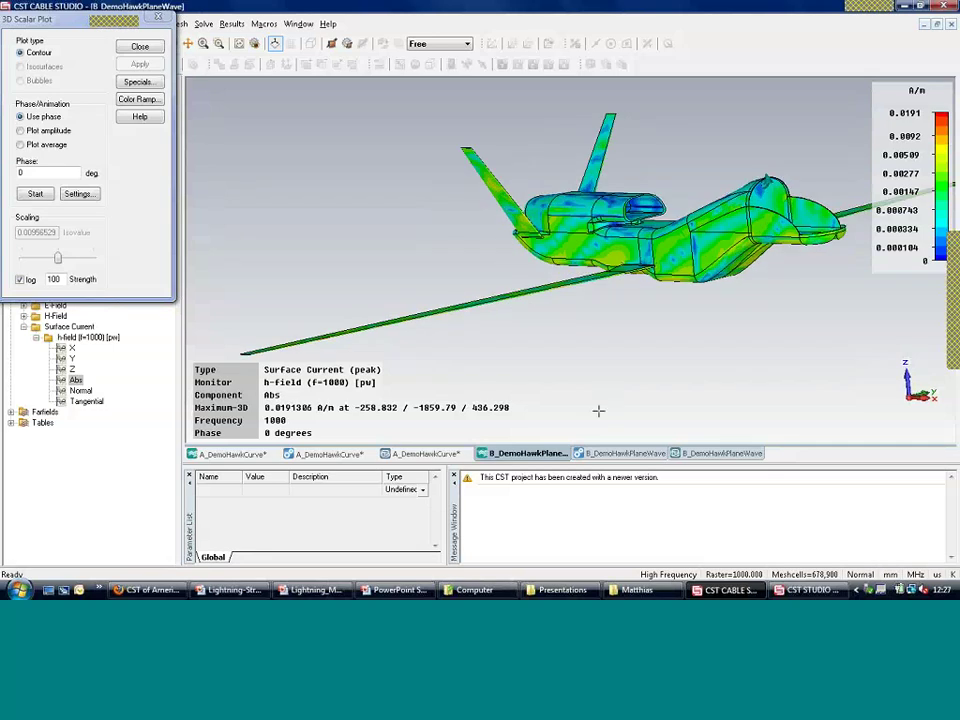
{"action": "key", "text": "Return"}
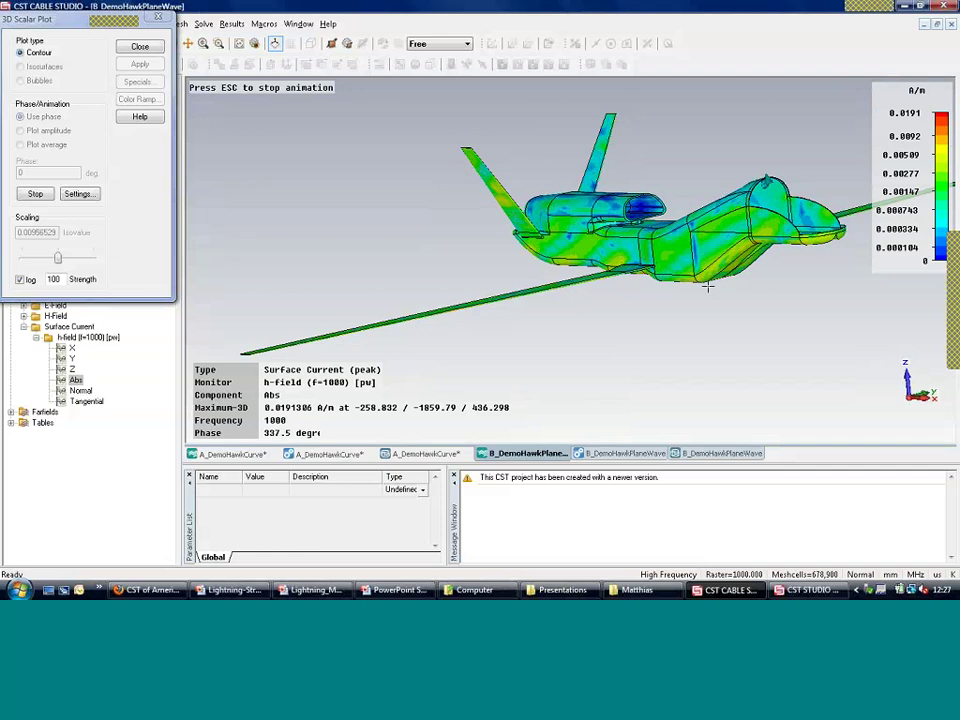
Step: Examine the animated surface currents around the aircraft's nose and the cable inside the round opening in its front wall
{"action": "left_click_drag", "start_coordinate": [745, 272], "coordinate": [724, 245]}
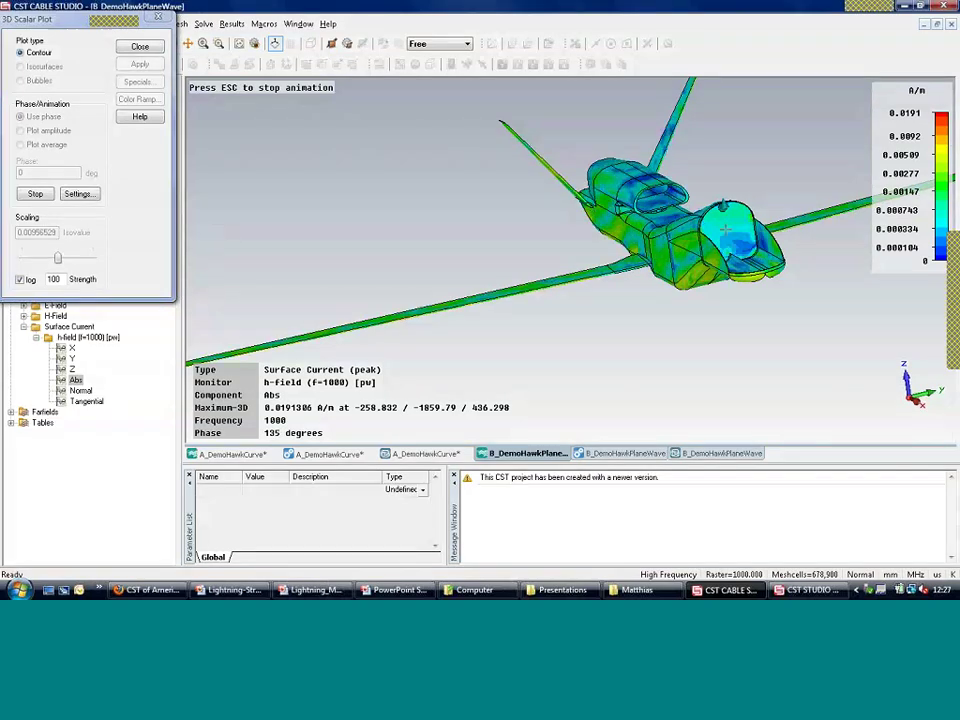
{"action": "left_click_drag", "start_coordinate": [725, 230], "coordinate": [627, 268]}
{"action": "scroll", "coordinate": [627, 268], "scroll_direction": "up", "scroll_amount": 2}
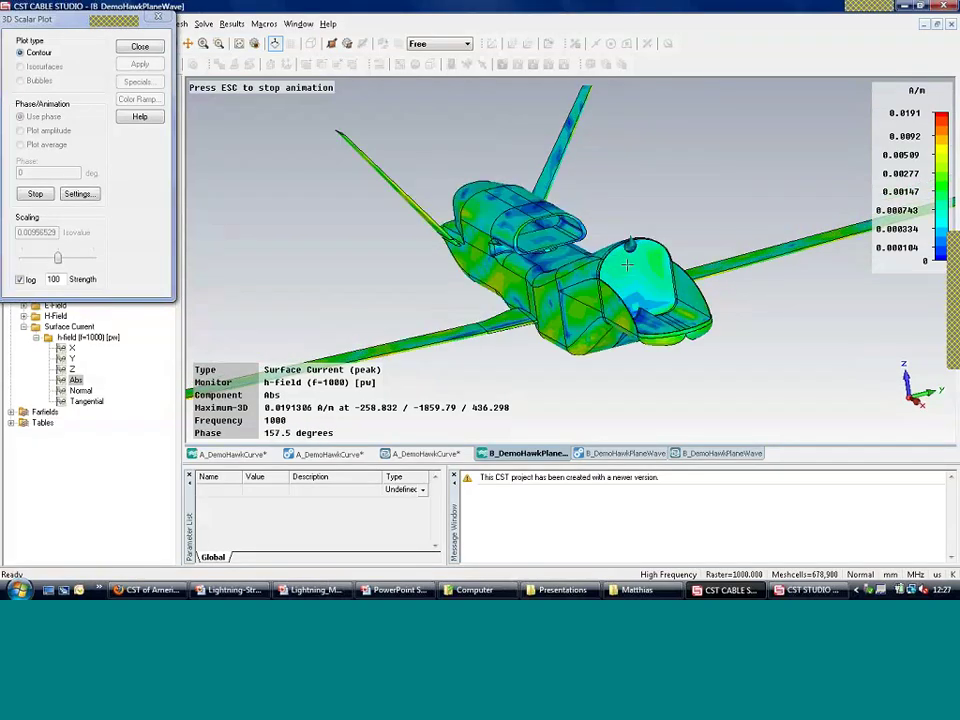
{"action": "scroll", "coordinate": [627, 265], "scroll_direction": "up", "scroll_amount": 2}
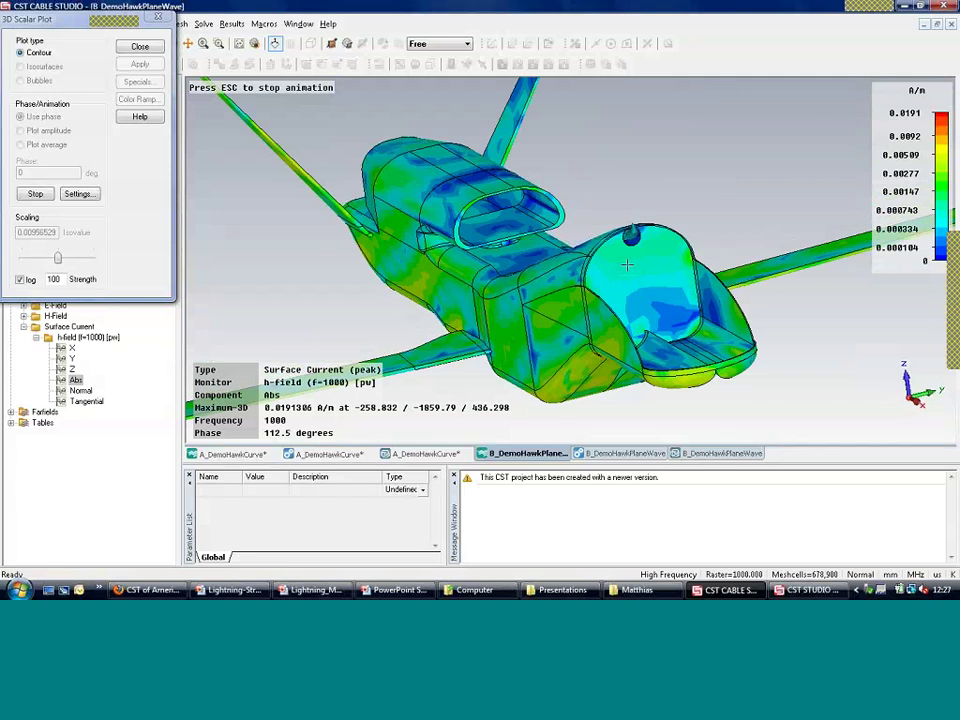
{"action": "scroll", "coordinate": [658, 208], "scroll_direction": "up", "scroll_amount": 3}
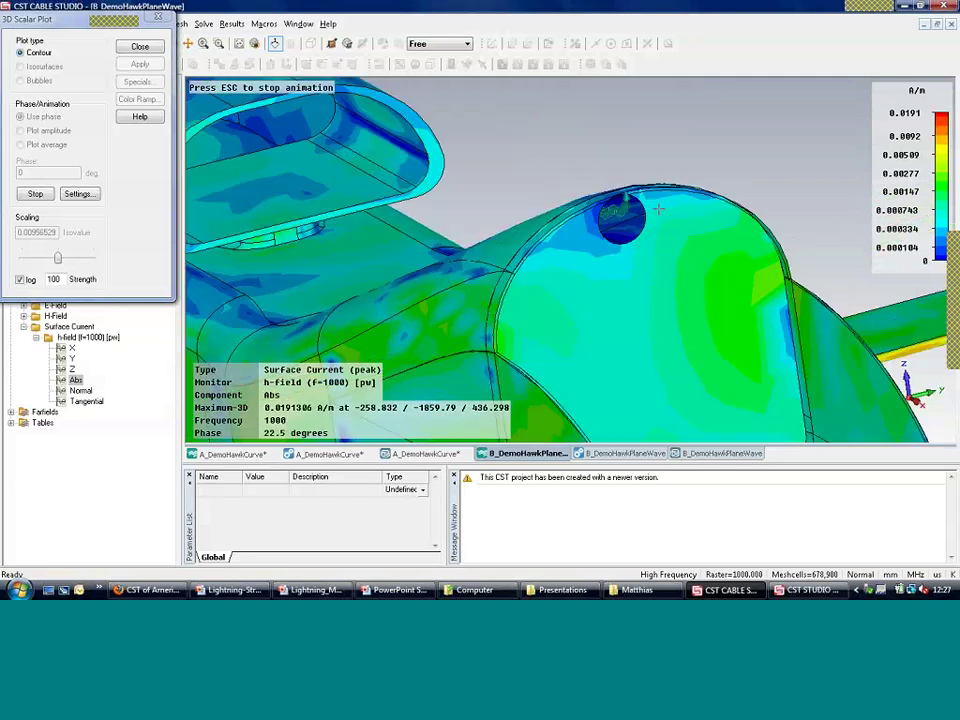
{"action": "scroll", "coordinate": [624, 198], "scroll_direction": "up", "scroll_amount": 3}
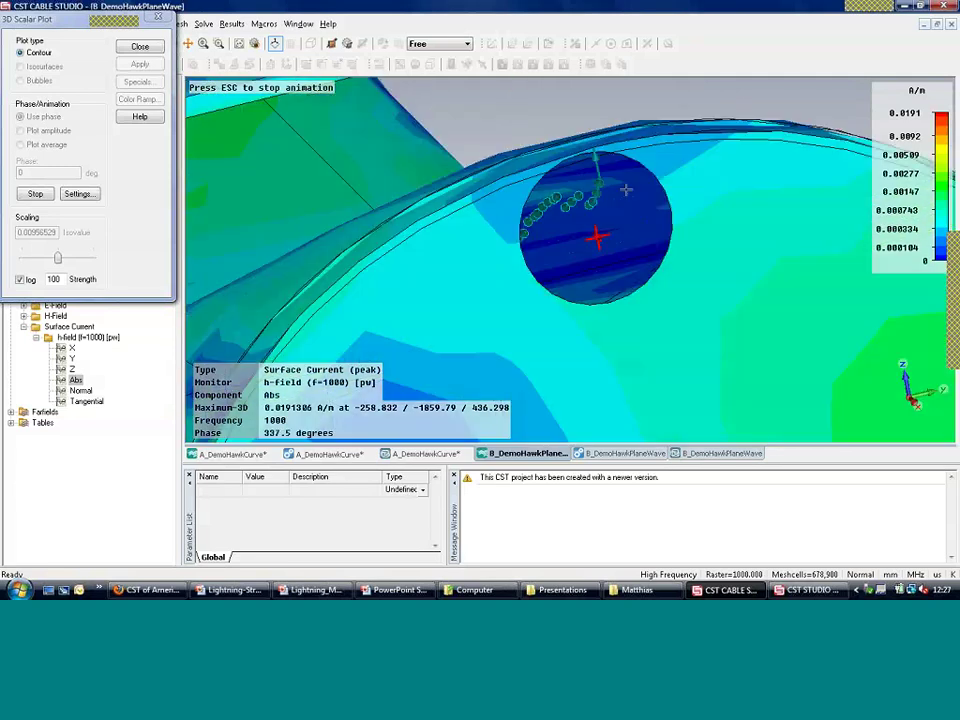
{"action": "left_click_drag", "start_coordinate": [626, 190], "coordinate": [622, 181]}
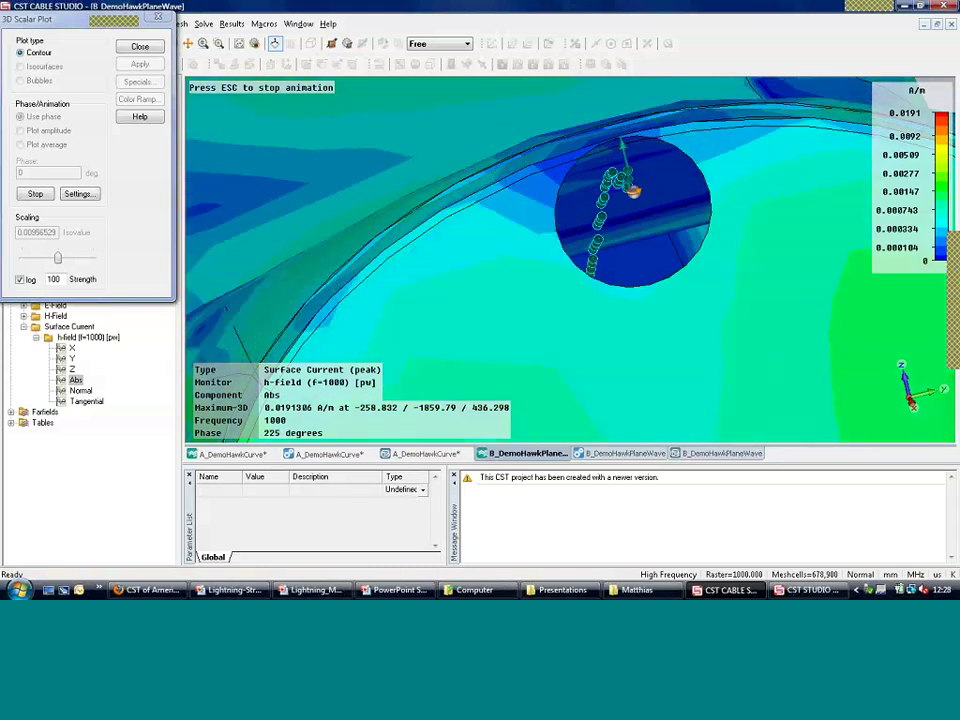
{"action": "left_click_drag", "start_coordinate": [633, 191], "coordinate": [647, 199]}
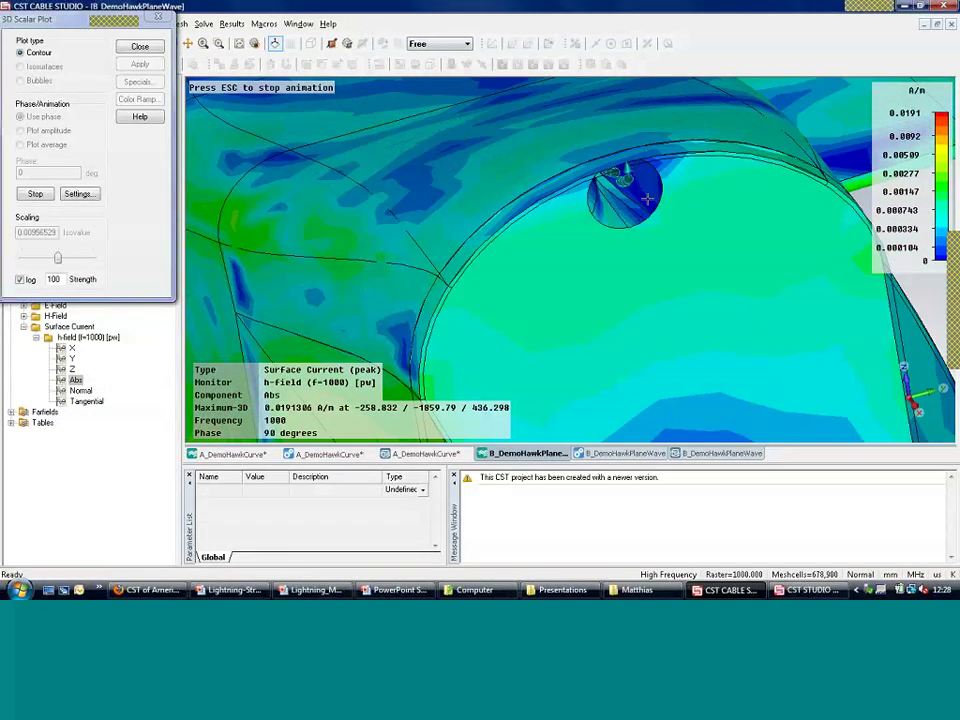
{"action": "scroll", "coordinate": [647, 199], "scroll_direction": "down", "scroll_amount": 3}
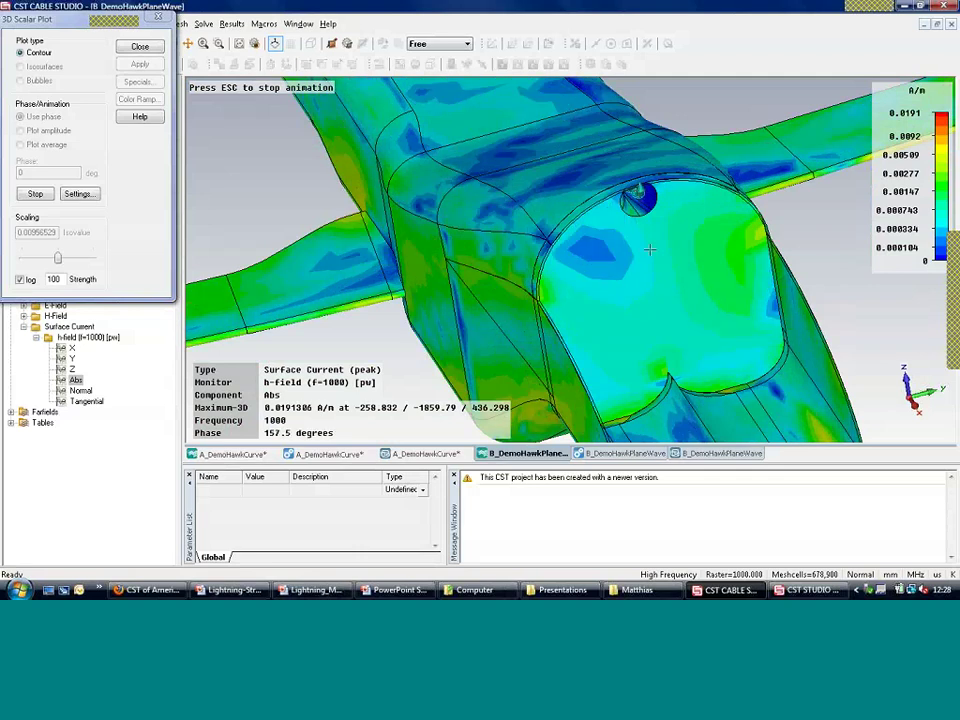
{"action": "scroll", "coordinate": [650, 249], "scroll_direction": "down", "scroll_amount": 5}
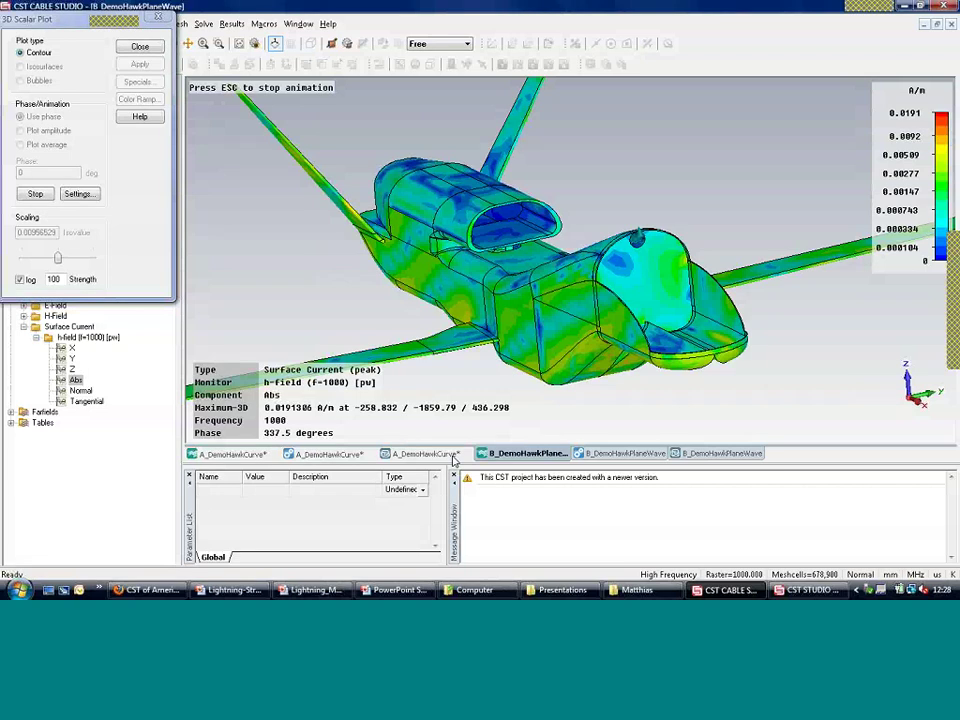
Step: Switch to the presentation slide show and advance to the Define terminations and loads slide
{"action": "key", "text": "alt+Tab"}
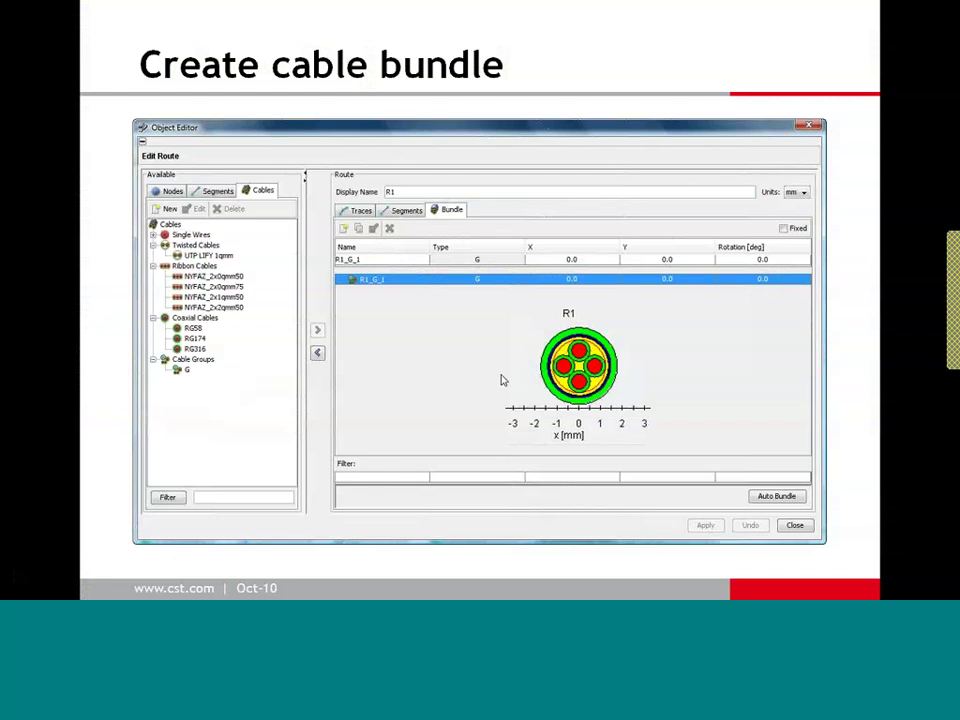
{"action": "left_click", "coordinate": [503, 380]}
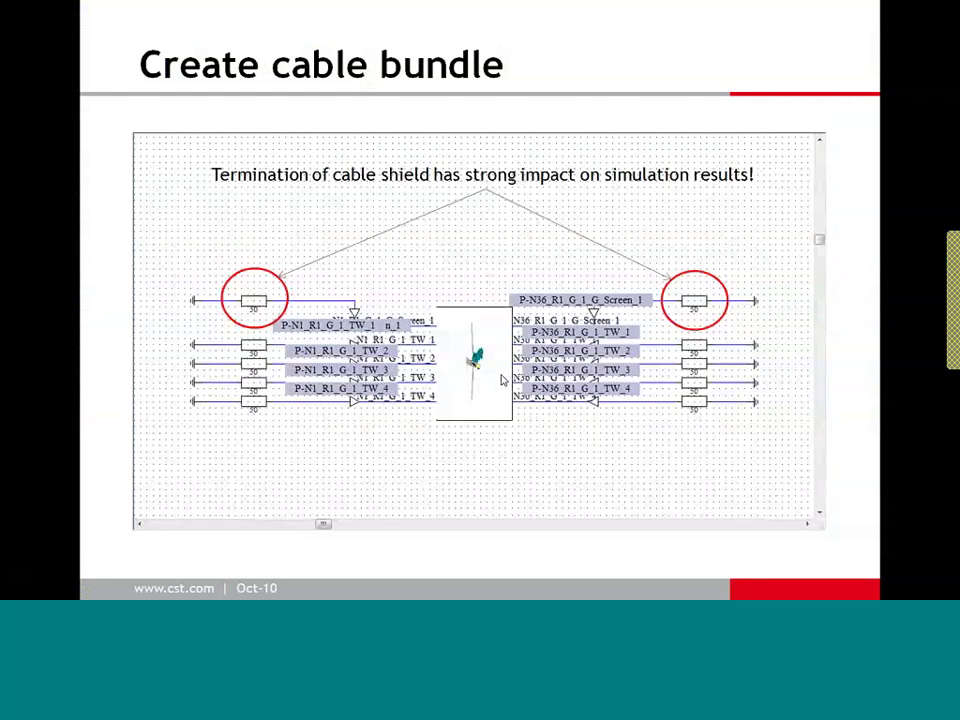
{"action": "left_click", "coordinate": [503, 380]}
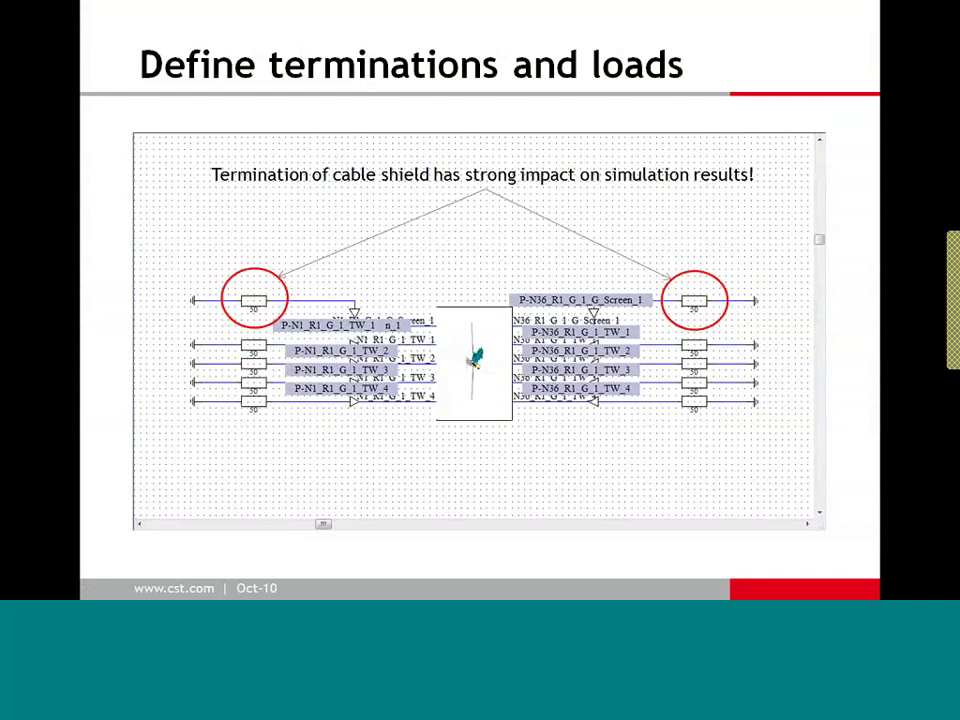
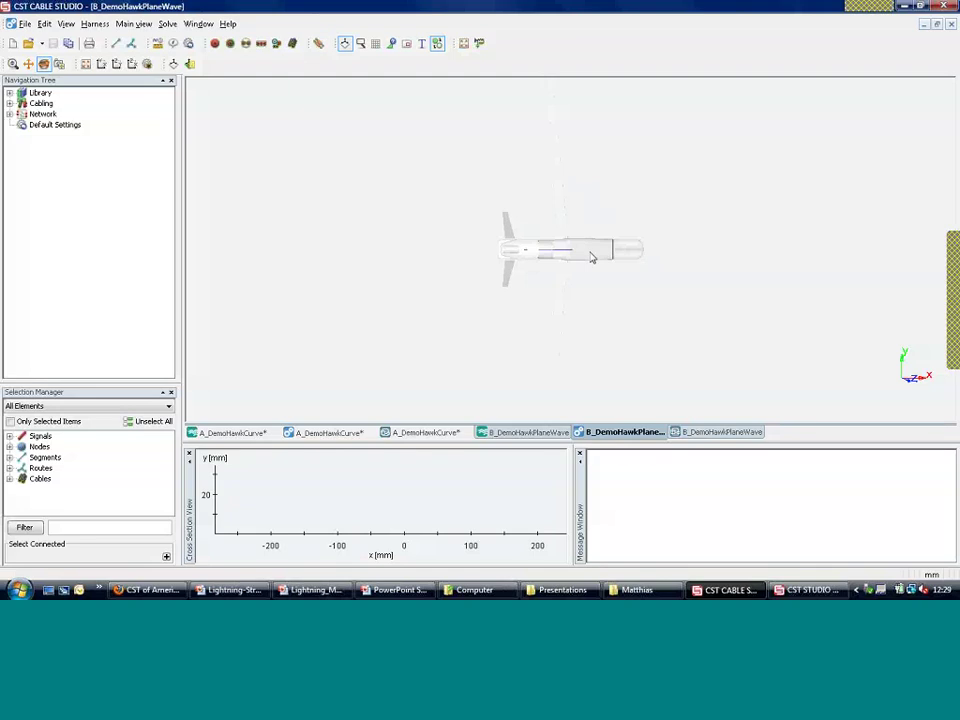
Step: In CST CABLE STUDIO's 2D (TL) modeling settings, display mesh cross section TLM_EXPORT_S_3 and enlarge the cross section view
{"action": "left_click", "coordinate": [617, 123]}
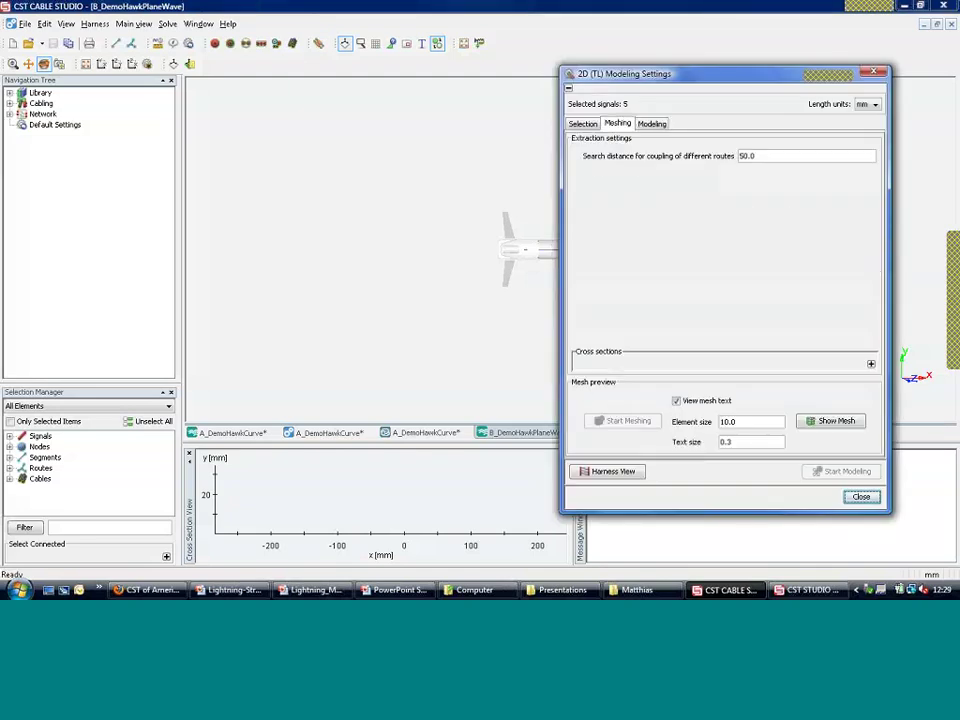
{"action": "left_click", "coordinate": [870, 364]}
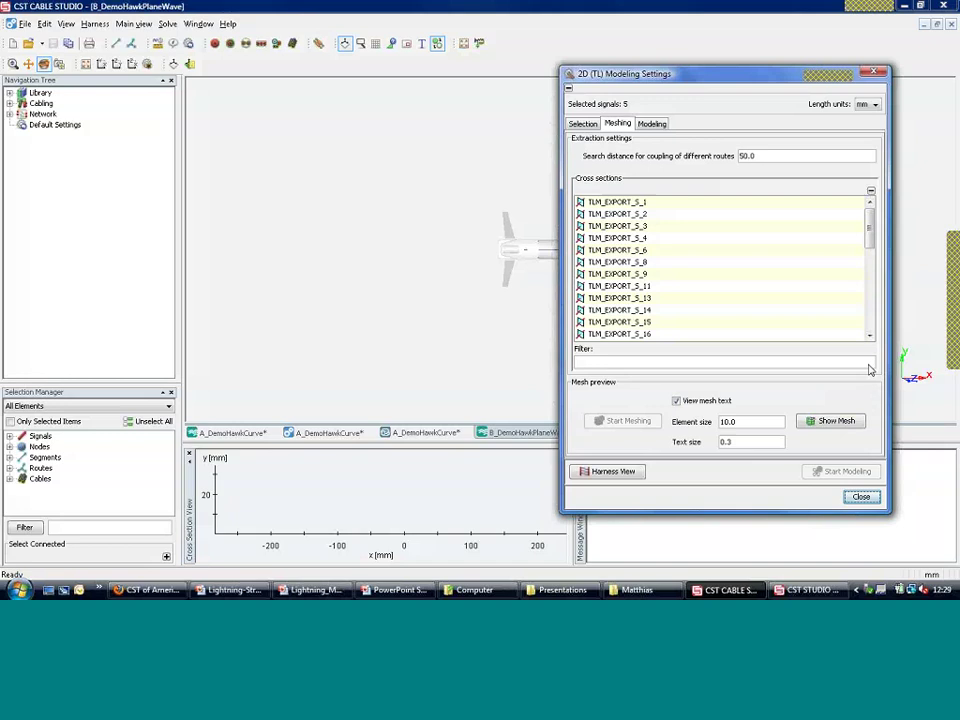
{"action": "left_click", "coordinate": [635, 228]}
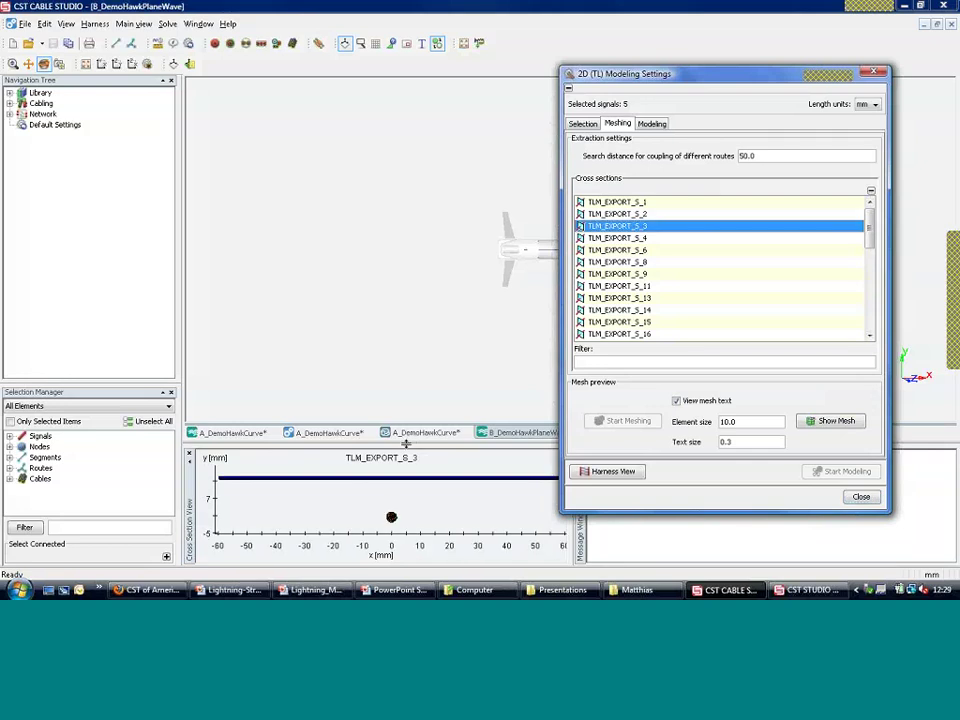
{"action": "left_click_drag", "start_coordinate": [406, 444], "coordinate": [406, 305]}
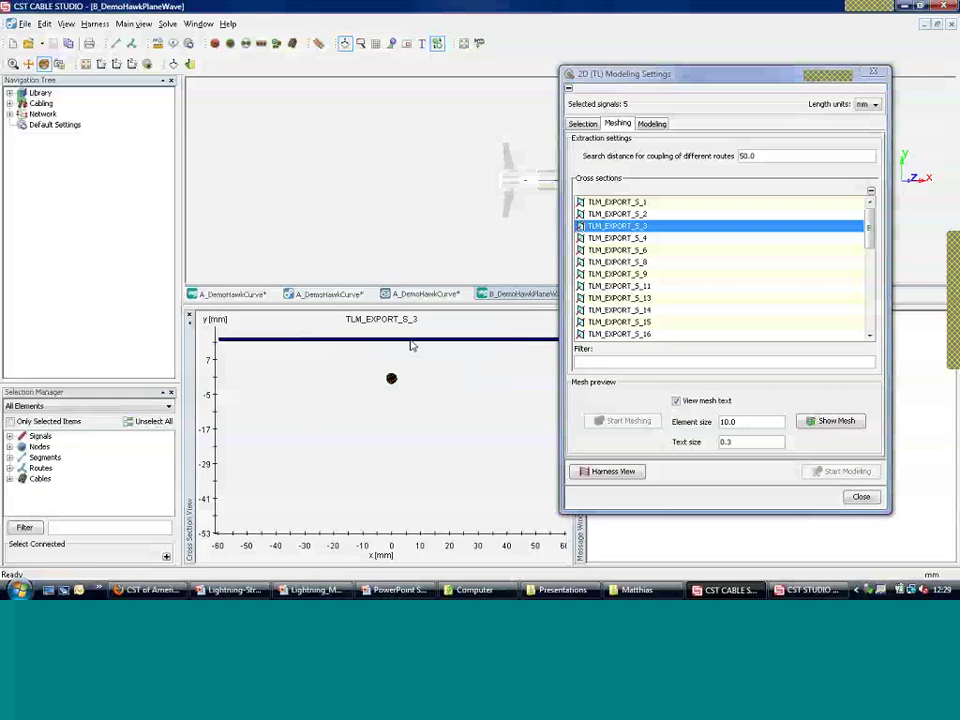
Step: Step through the mesh cross sections from TLM_EXPORT_S_1 to TLM_EXPORT_S_16, then close the modeling settings
{"action": "left_click", "coordinate": [628, 203]}
{"action": "left_click", "coordinate": [624, 214]}
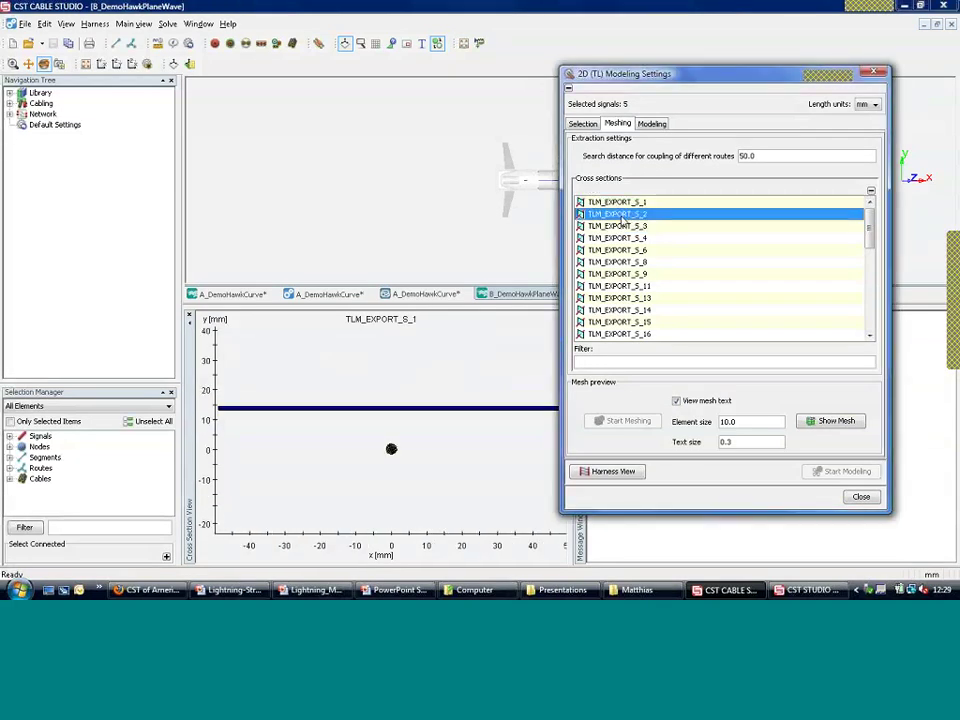
{"action": "left_click", "coordinate": [621, 225]}
{"action": "key", "text": "Down"}
{"action": "key", "text": "Down"}
{"action": "key", "text": "Down"}
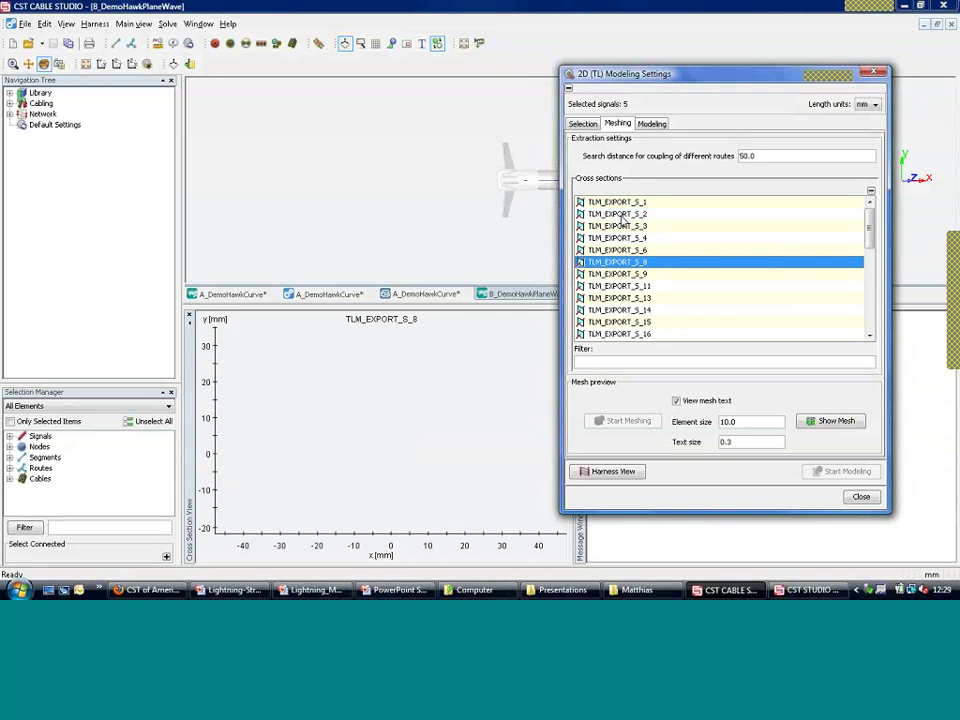
{"action": "key", "text": "Down"}
{"action": "key", "text": "Down"}
{"action": "key", "text": "Down"}
{"action": "key", "text": "Down"}
{"action": "key", "text": "Down"}
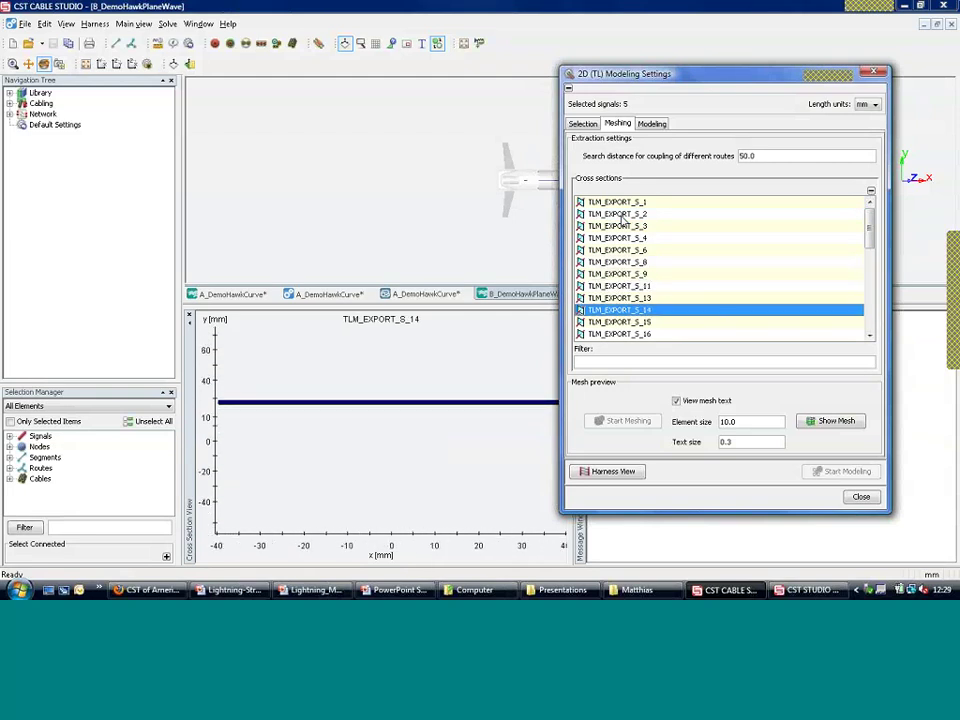
{"action": "key", "text": "Down"}
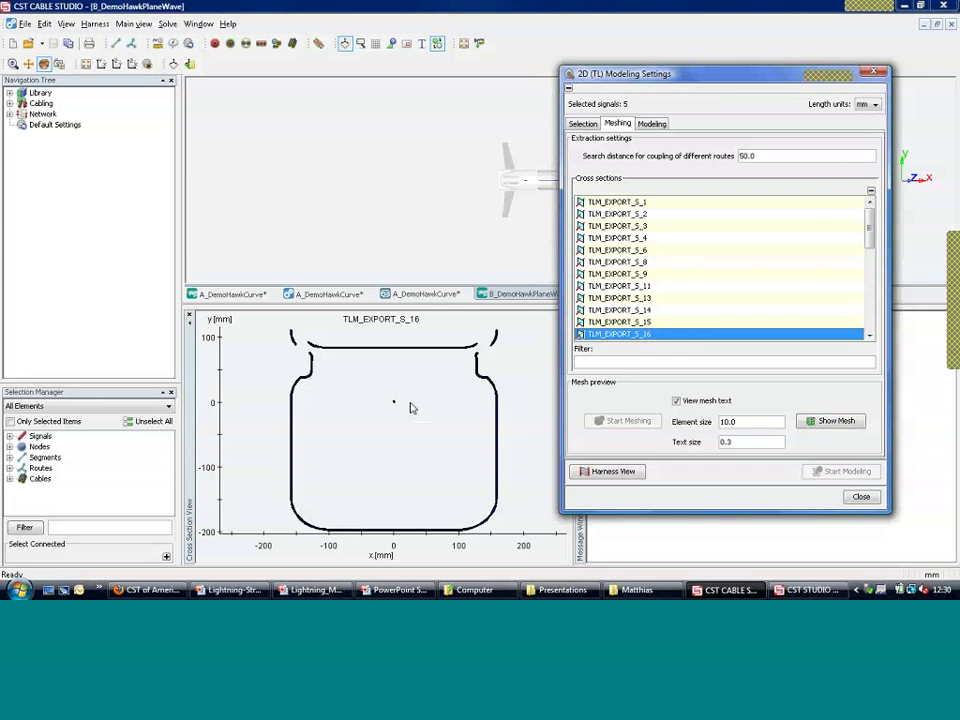
{"action": "left_click", "coordinate": [861, 498]}
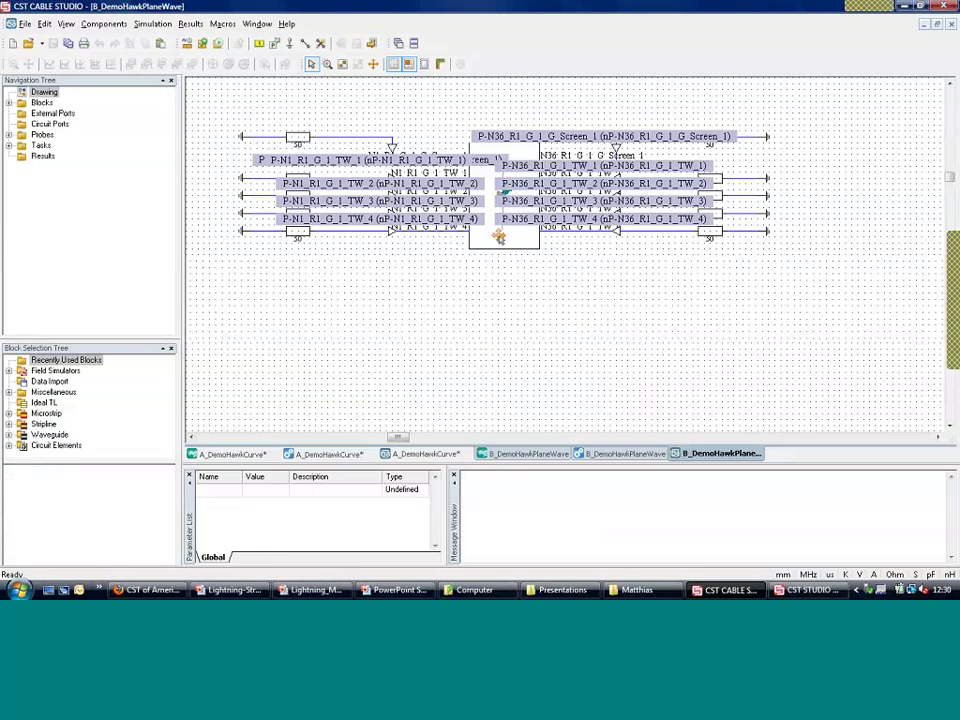
Step: Move the overlapping TW_1 and G_Screen_1 probe labels apart on both sides of the cable block in the schematic
{"action": "scroll", "coordinate": [498, 237], "scroll_direction": "up", "scroll_amount": 1}
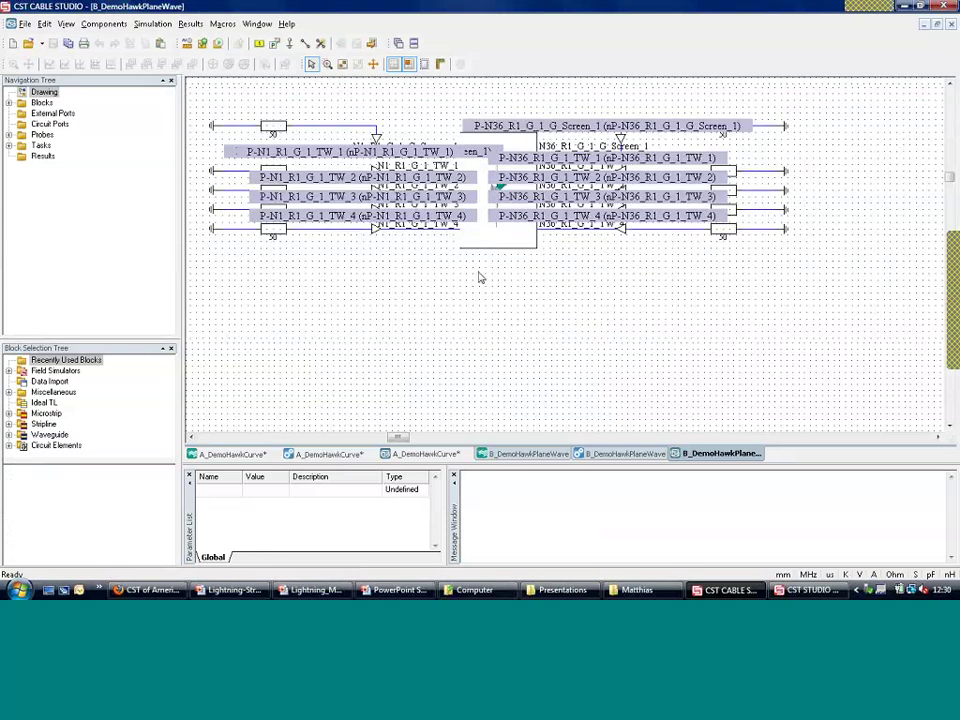
{"action": "scroll", "coordinate": [479, 277], "scroll_direction": "up", "scroll_amount": 1}
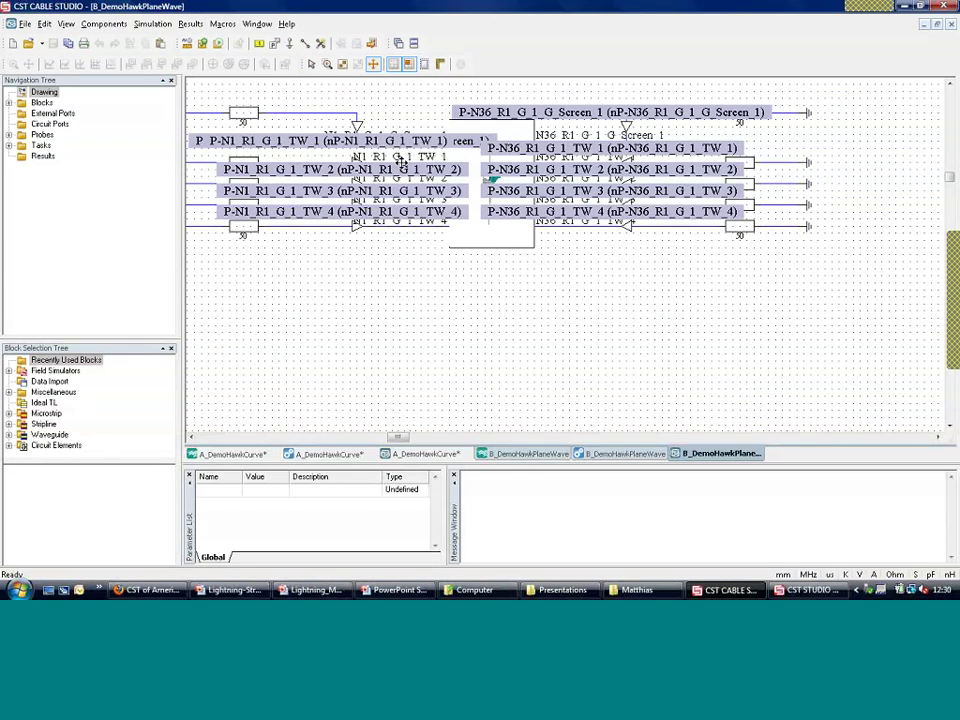
{"action": "left_click_drag", "start_coordinate": [401, 161], "coordinate": [401, 161]}
{"action": "left_click_drag", "start_coordinate": [672, 239], "coordinate": [762, 212]}
{"action": "left_click_drag", "start_coordinate": [533, 223], "coordinate": [469, 196]}
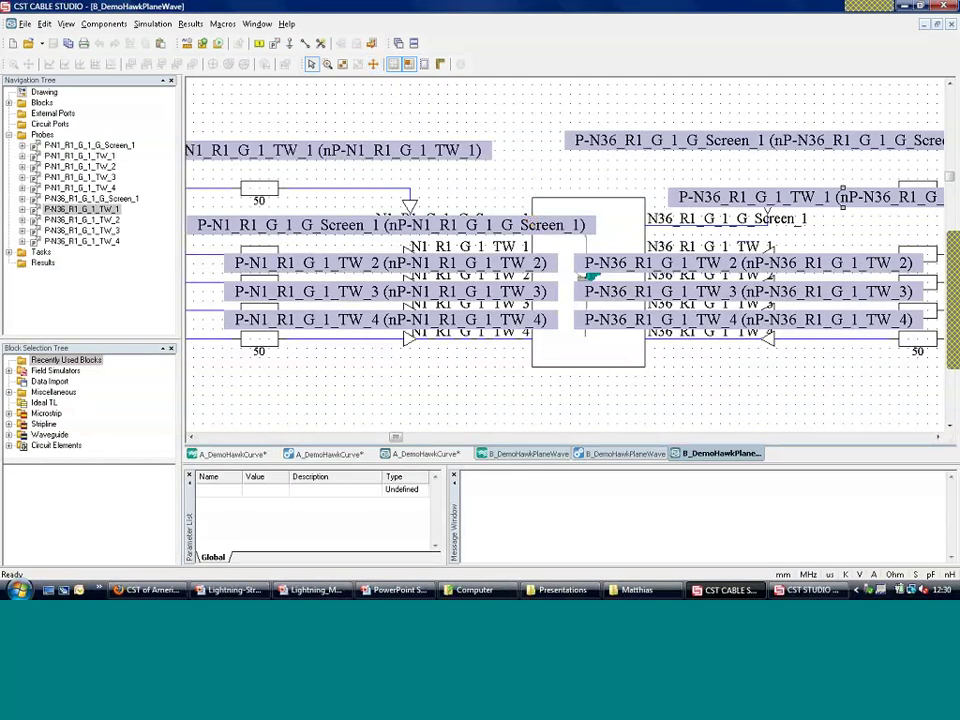
Step: Inspect the solver settings in the properties of the CBLSSCHEM1 cable block, then leave them without changes
{"action": "left_click", "coordinate": [612, 226]}
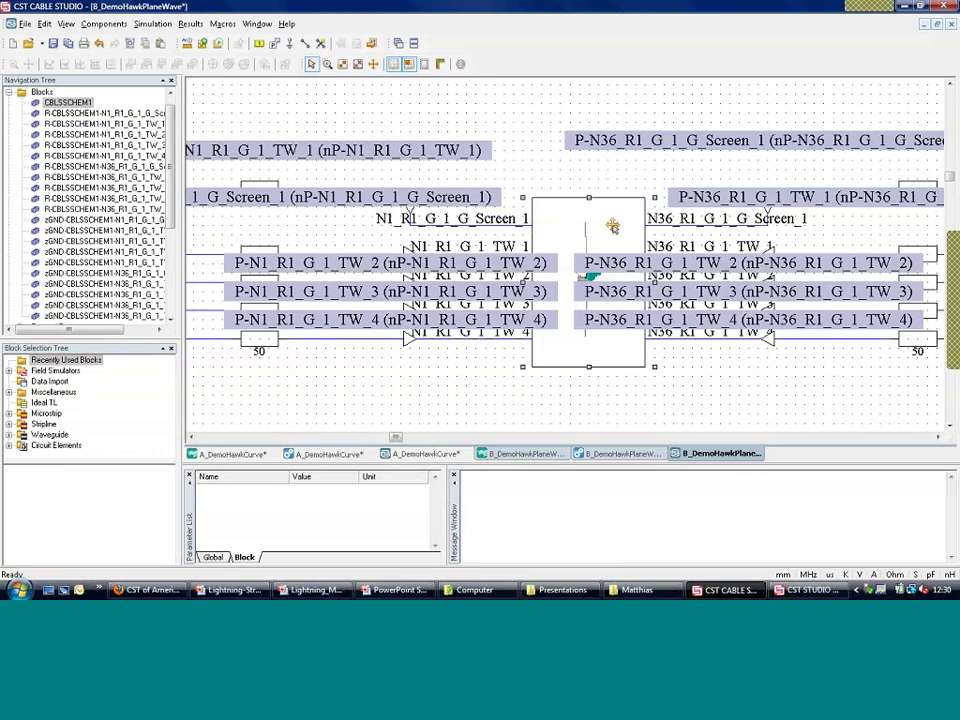
{"action": "right_click", "coordinate": [612, 226]}
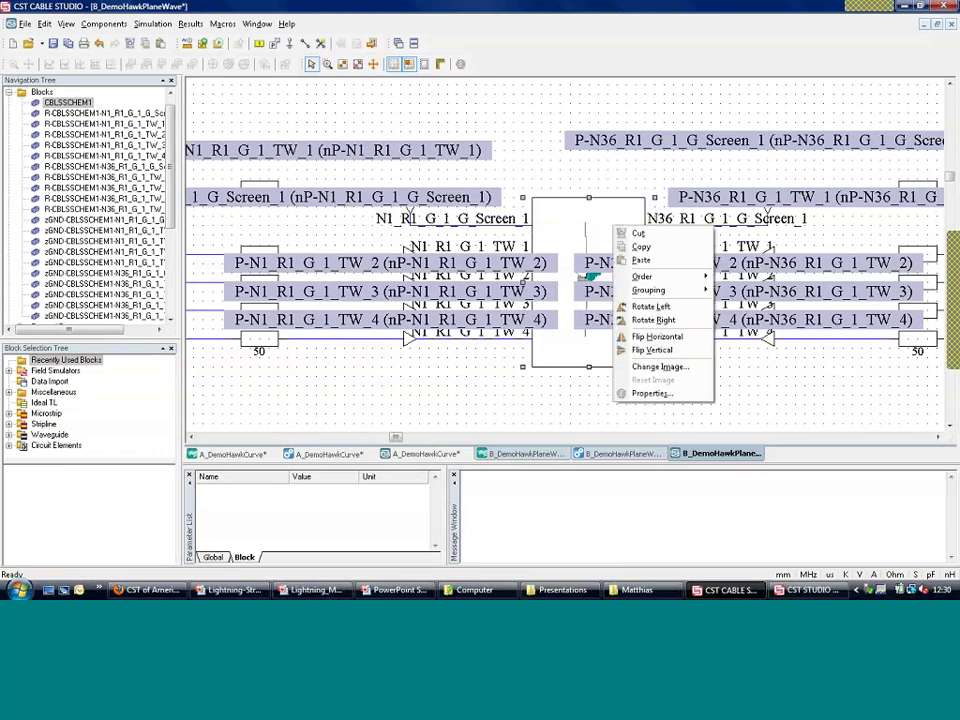
{"action": "left_click", "coordinate": [650, 394]}
{"action": "left_click", "coordinate": [412, 178]}
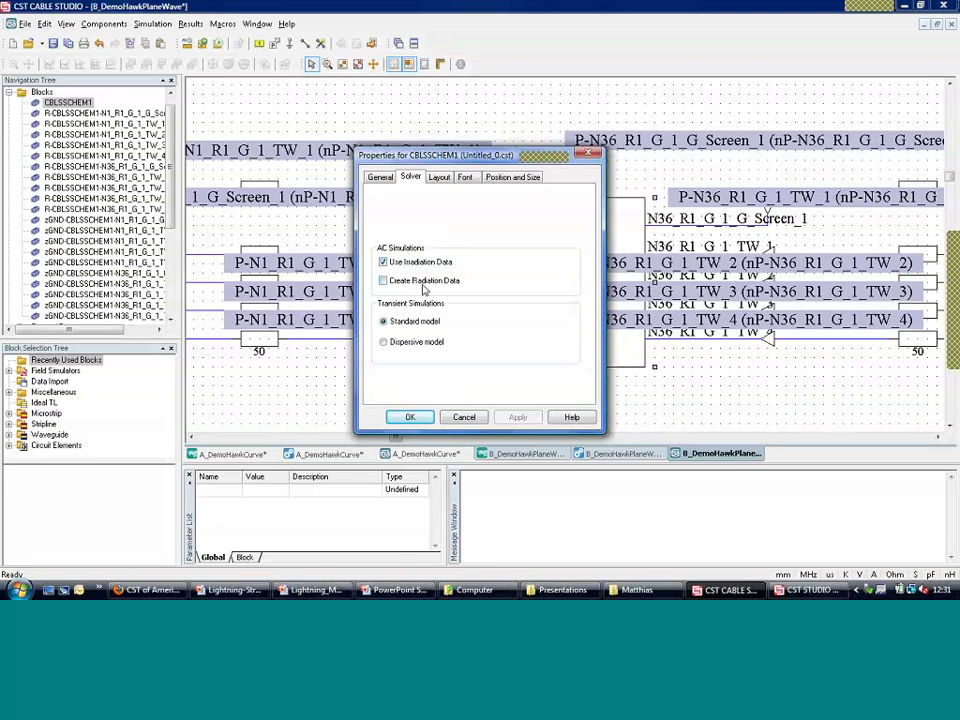
{"action": "left_click", "coordinate": [463, 415]}
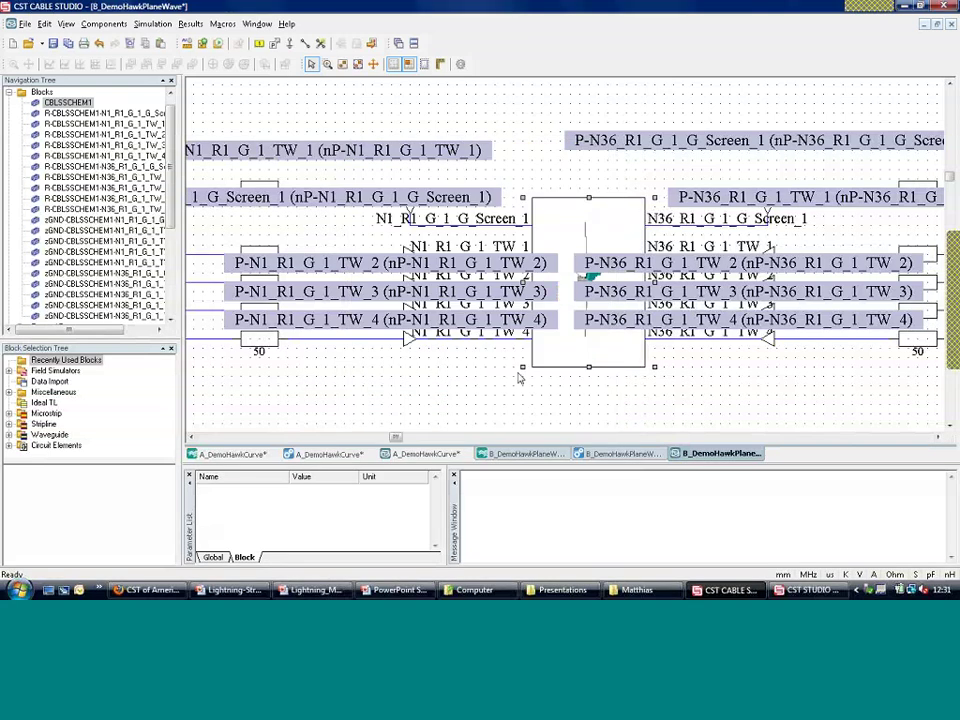
Step: Close the B_DemoHawkPlaneWave project without saving and select the C_DemoHawkIrradiation project file in its Explorer folder
{"action": "left_click", "coordinate": [951, 23]}
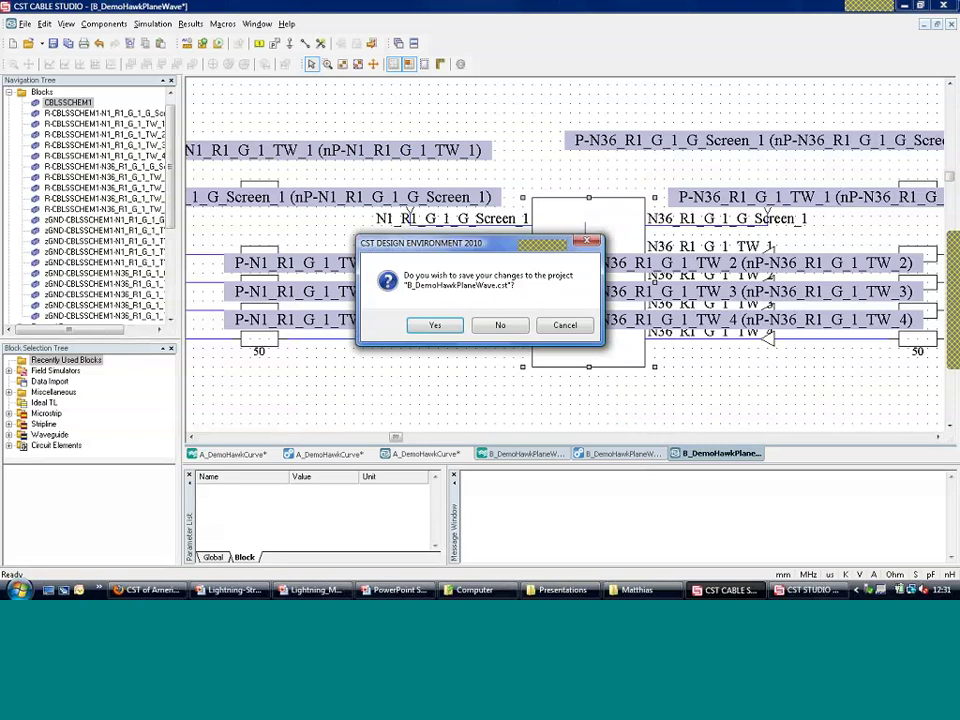
{"action": "left_click", "coordinate": [499, 325]}
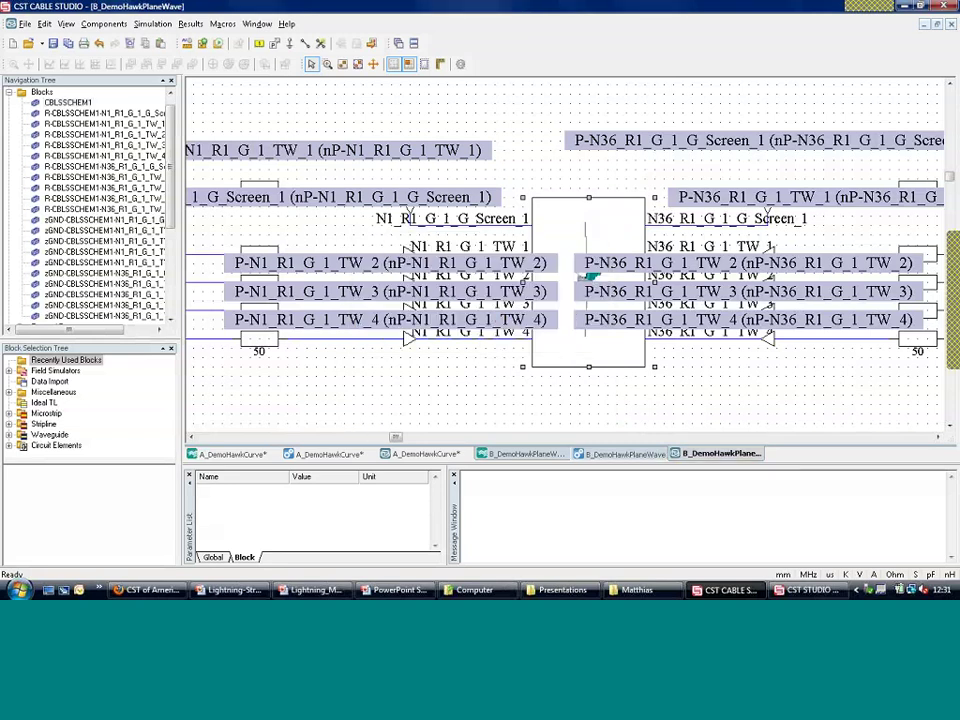
{"action": "mouse_move", "coordinate": [637, 590]}
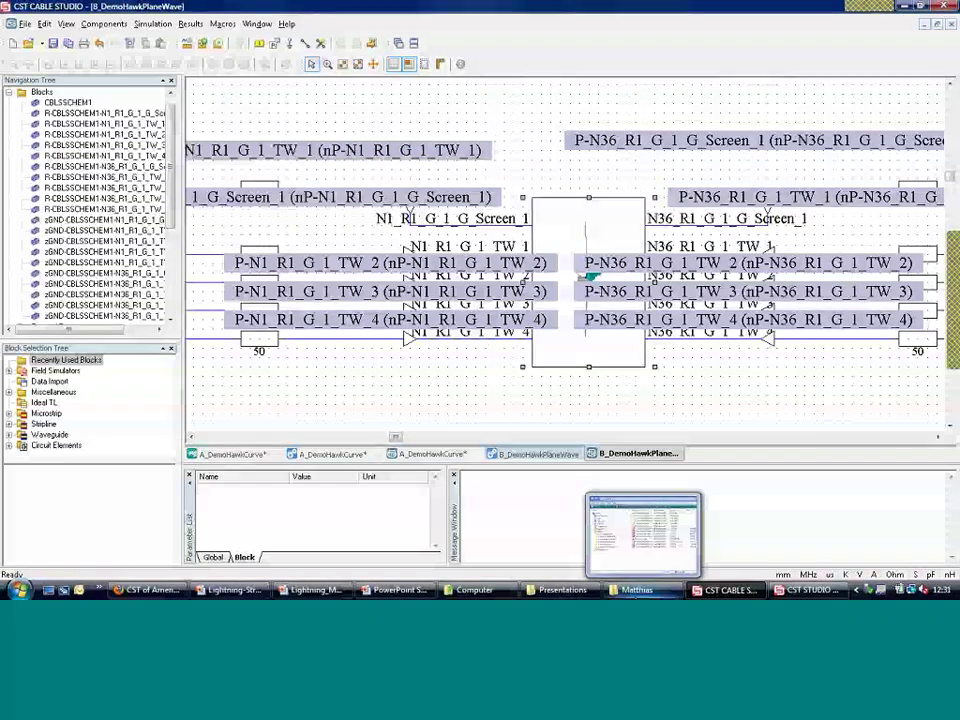
{"action": "left_click", "coordinate": [637, 590]}
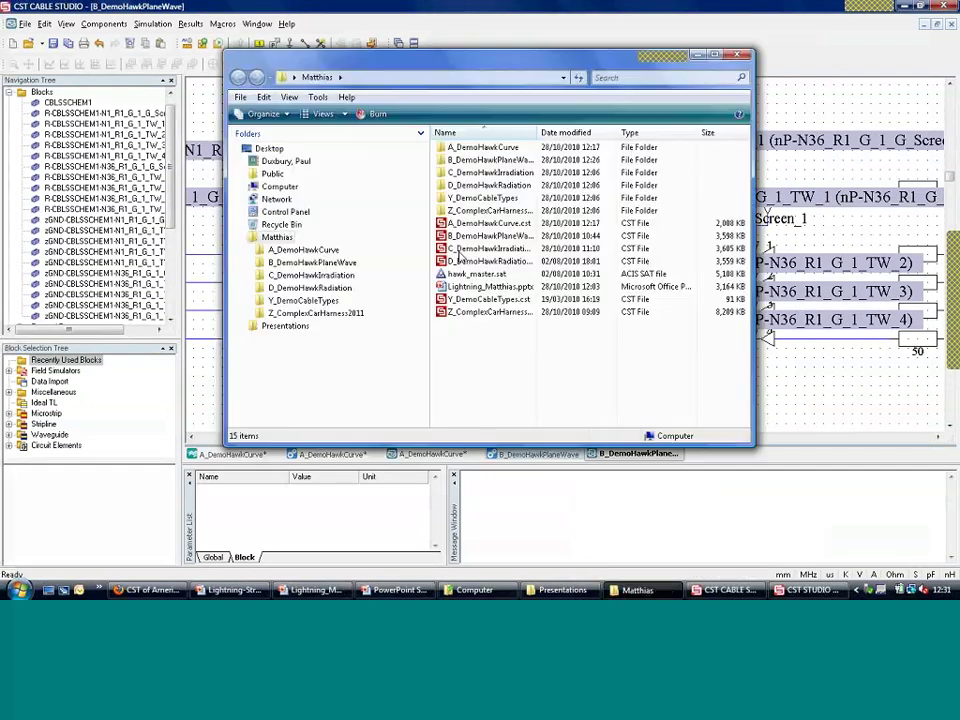
{"action": "left_click", "coordinate": [459, 249]}
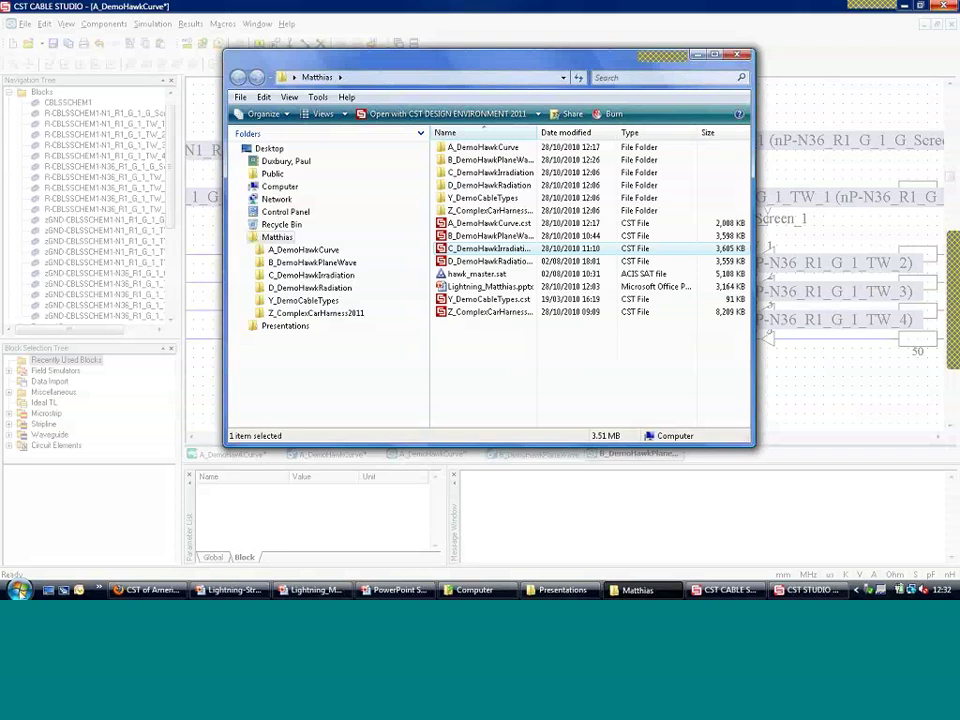
Step: Start a new CST Studio Suite 2010 session, dismissing the software update offer, and open the C_DemoHawkIrradiation project from its folder
{"action": "left_click", "coordinate": [18, 590]}
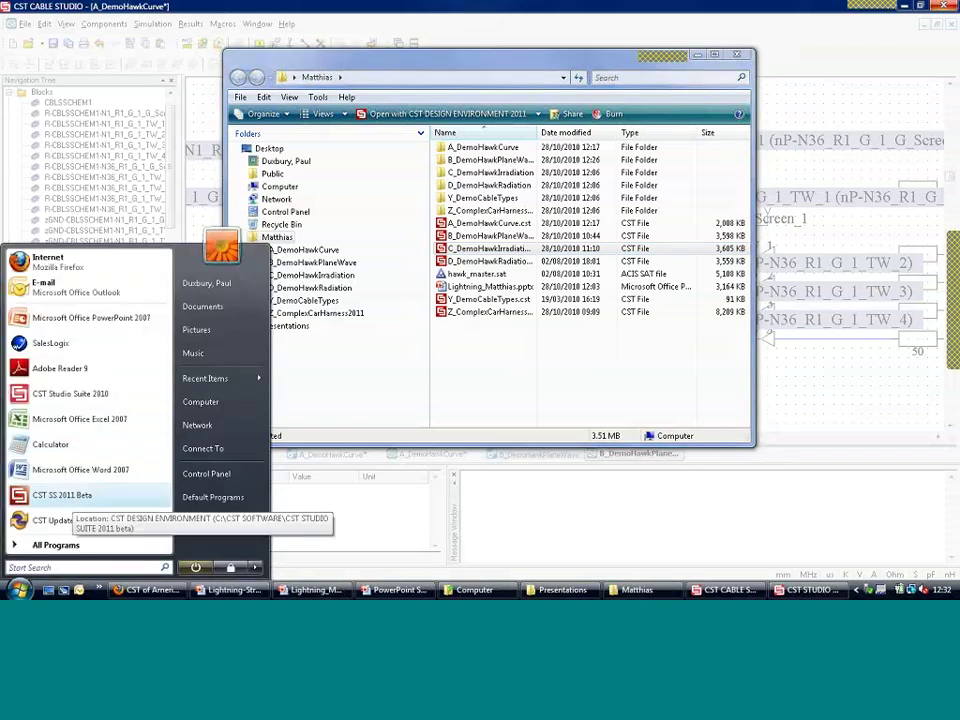
{"action": "left_click", "coordinate": [72, 400]}
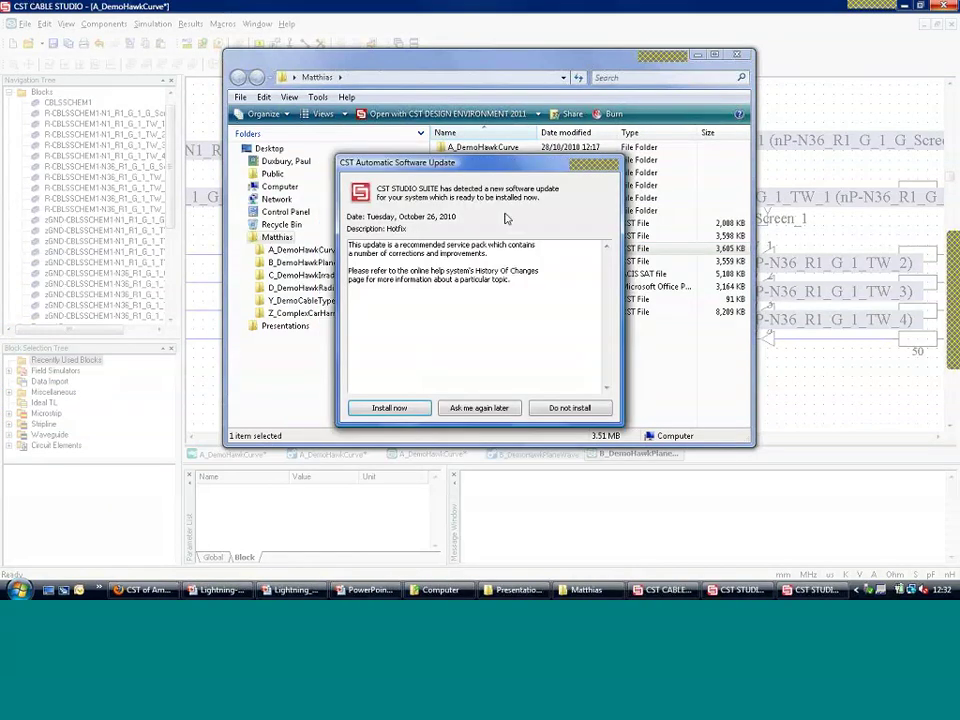
{"action": "key", "text": "Escape"}
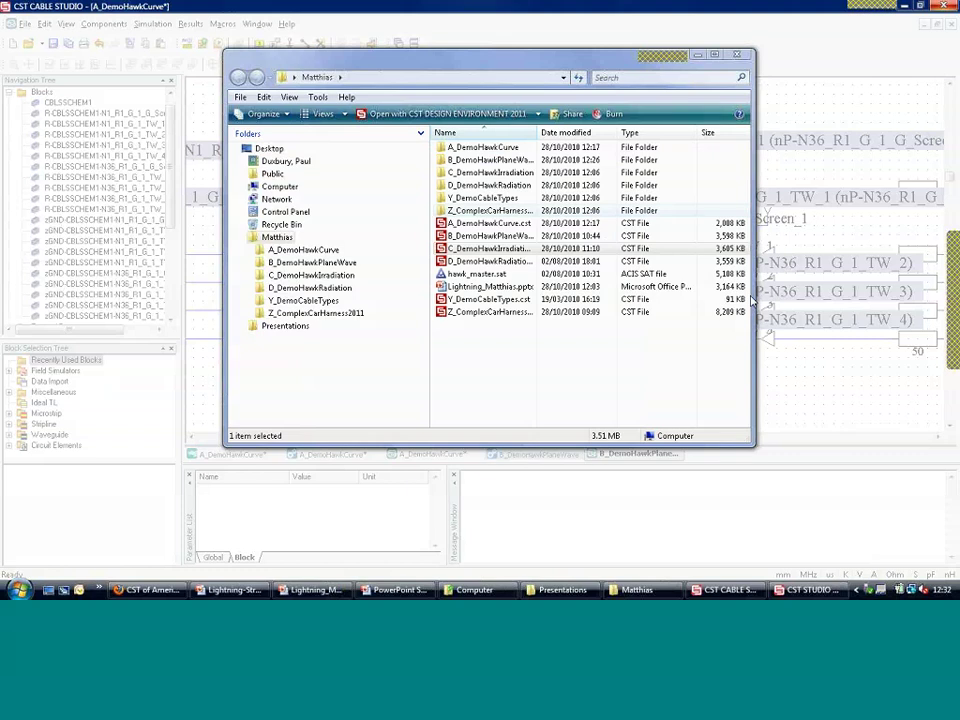
{"action": "key", "text": "Escape"}
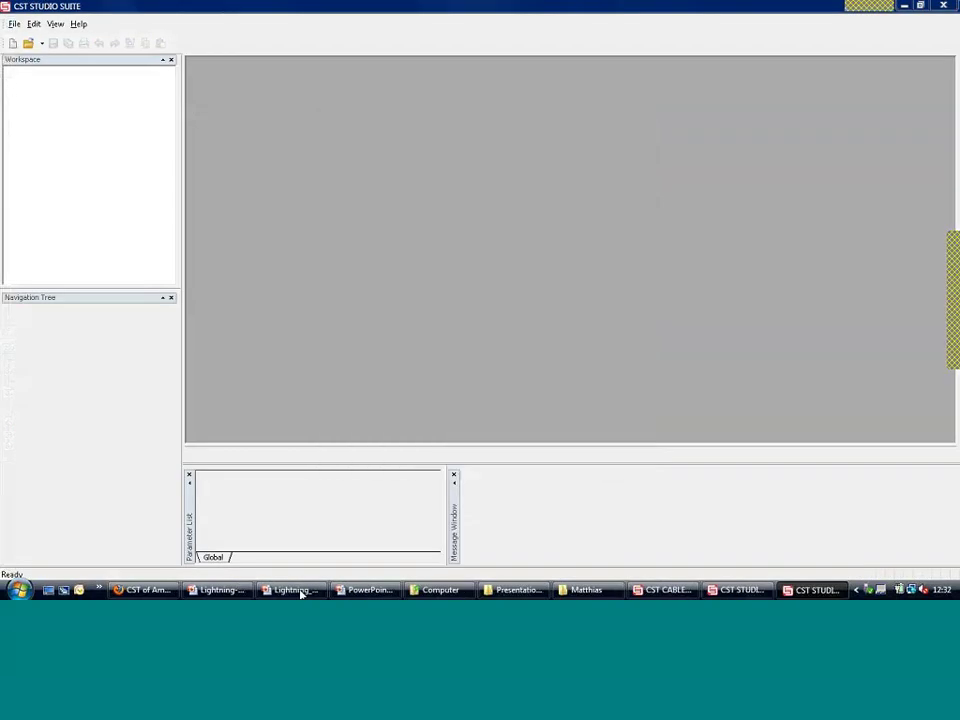
{"action": "left_click", "coordinate": [596, 594]}
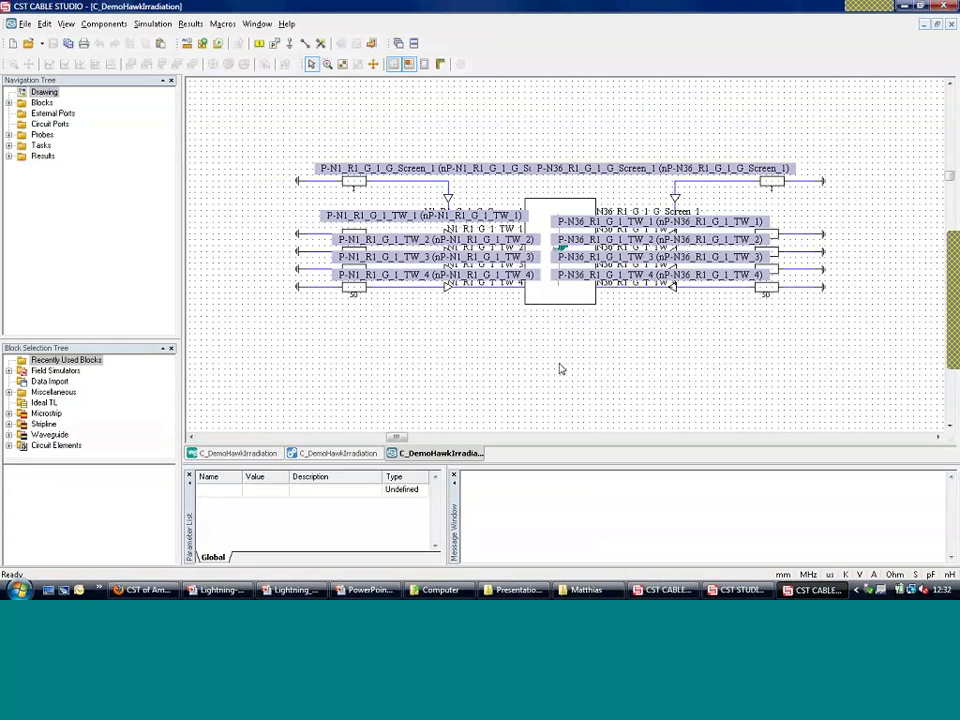
Step: Check the AC and transient simulation options of the cable block in the C_DemoHawkIrradiation schematic, then cancel its properties
{"action": "scroll", "coordinate": [562, 368], "scroll_direction": "down", "scroll_amount": 1}
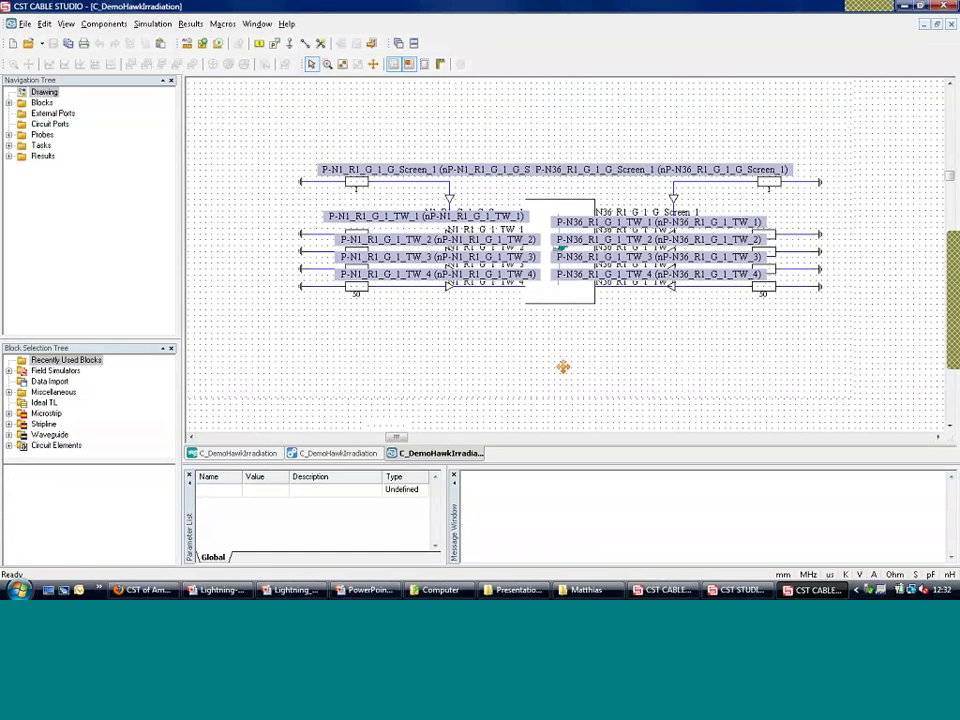
{"action": "scroll", "coordinate": [557, 315], "scroll_direction": "up", "scroll_amount": 2}
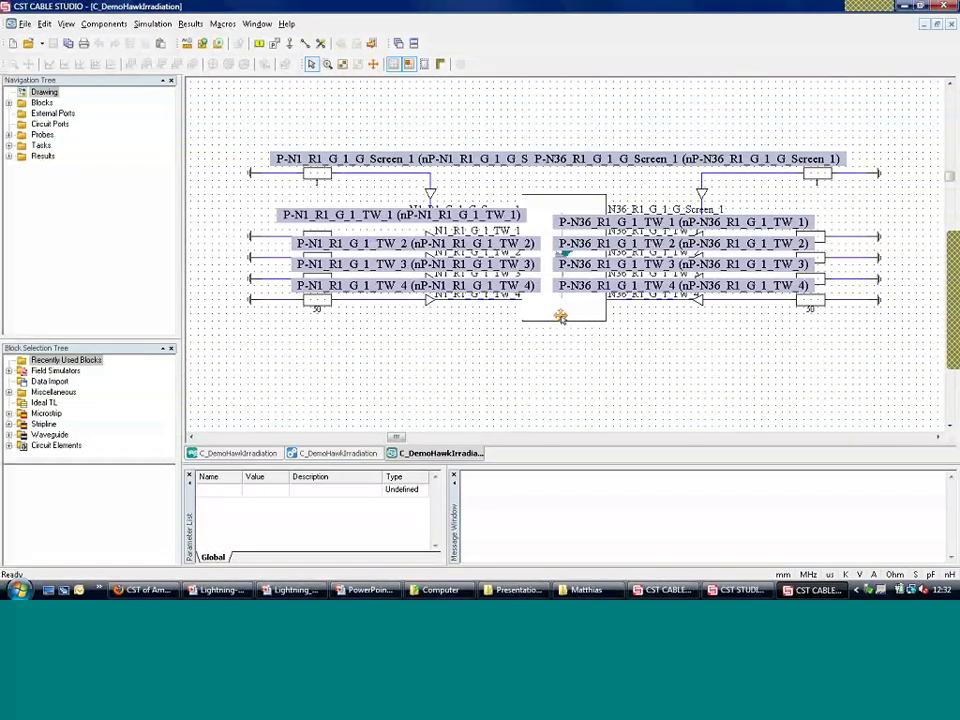
{"action": "left_click", "coordinate": [544, 237]}
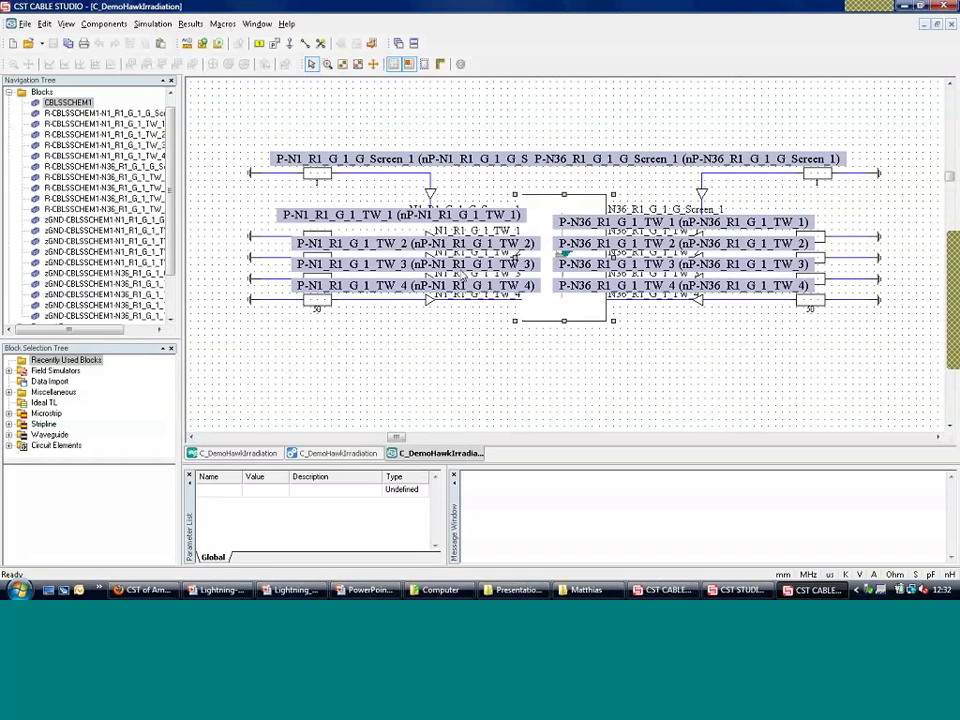
{"action": "double_click", "coordinate": [462, 281]}
{"action": "left_click", "coordinate": [410, 177]}
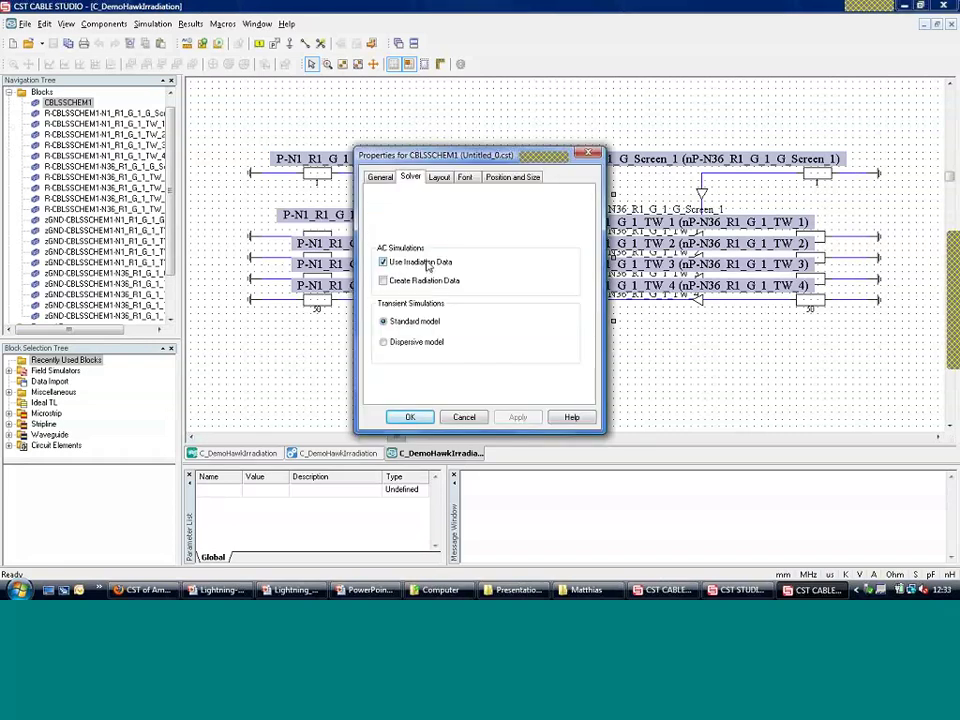
{"action": "left_click", "coordinate": [464, 417]}
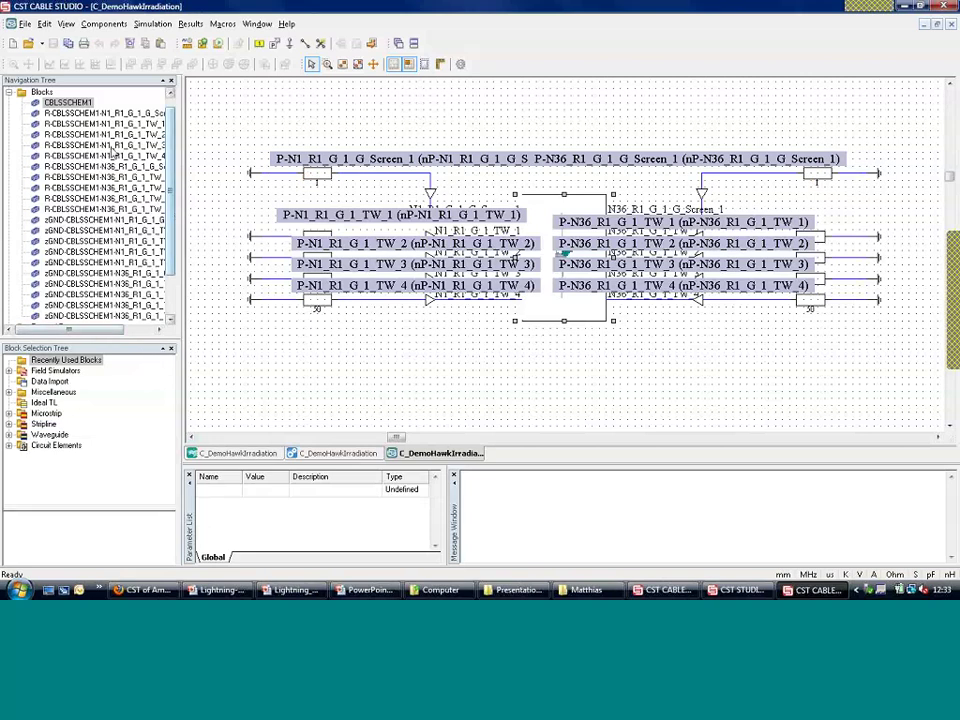
Step: Compare the Screen1Ohm and Screen50Ohm voltage magnitude results by displaying the two plots alternately
{"action": "left_click", "coordinate": [9, 92]}
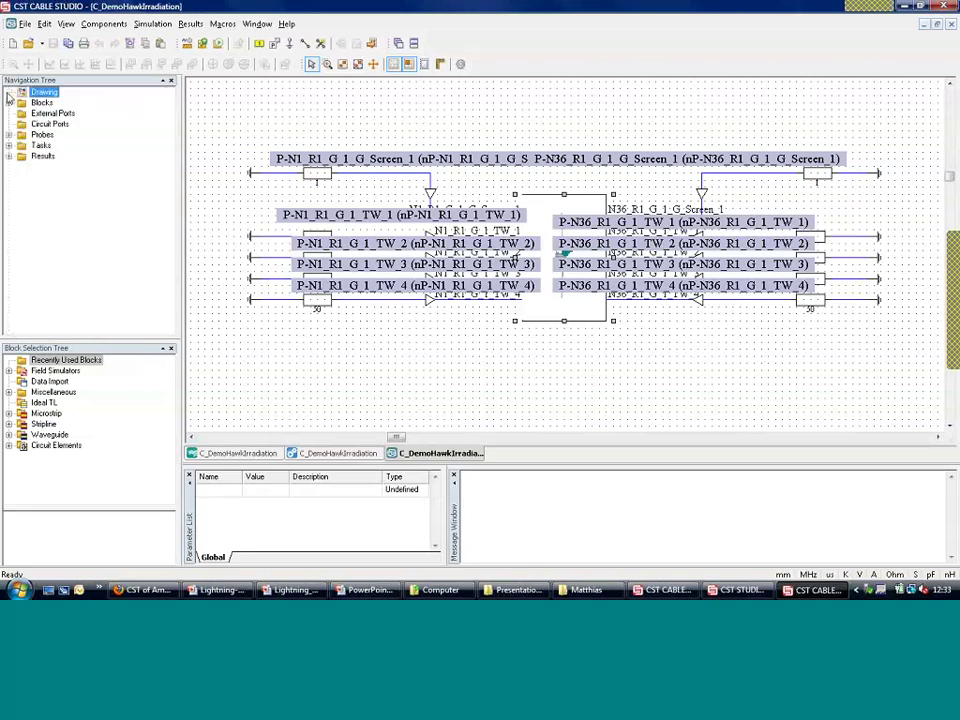
{"action": "left_click", "coordinate": [9, 157]}
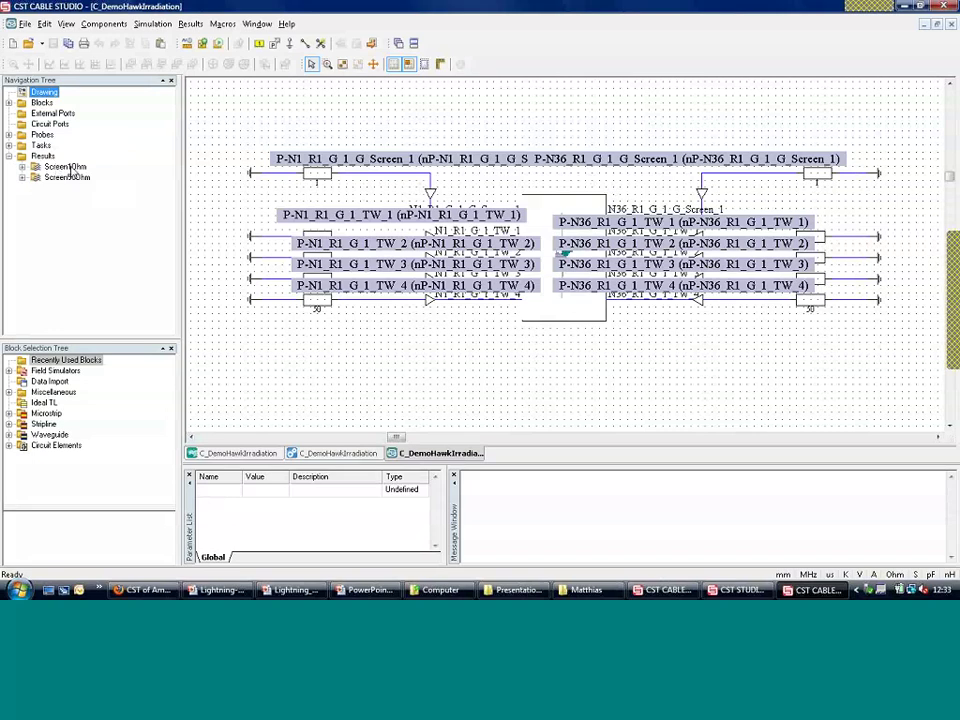
{"action": "left_click", "coordinate": [68, 167]}
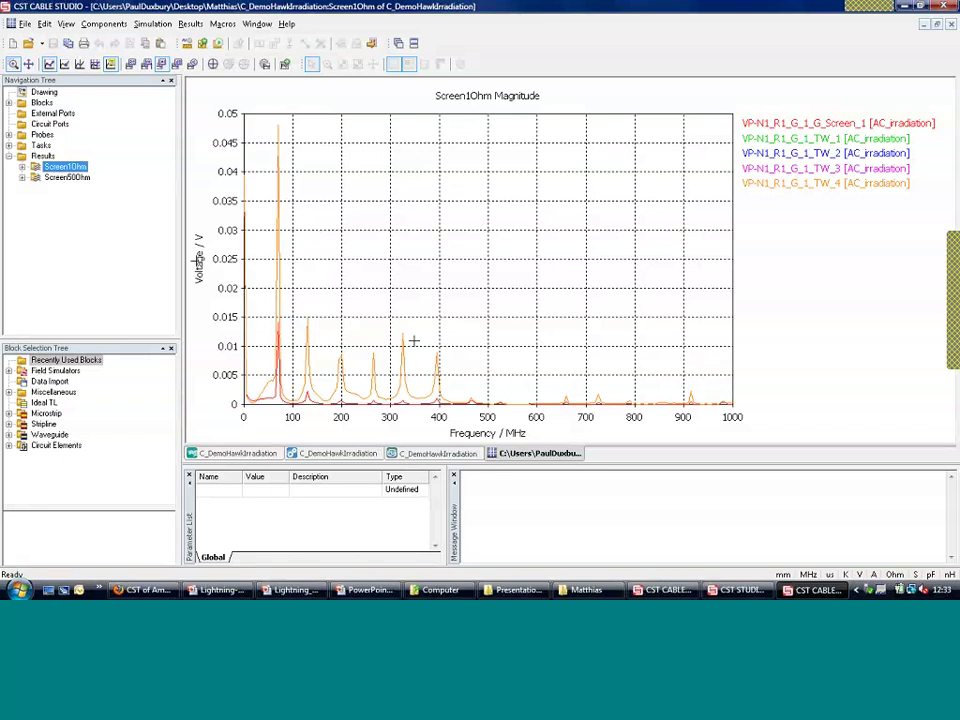
{"action": "left_click", "coordinate": [48, 178]}
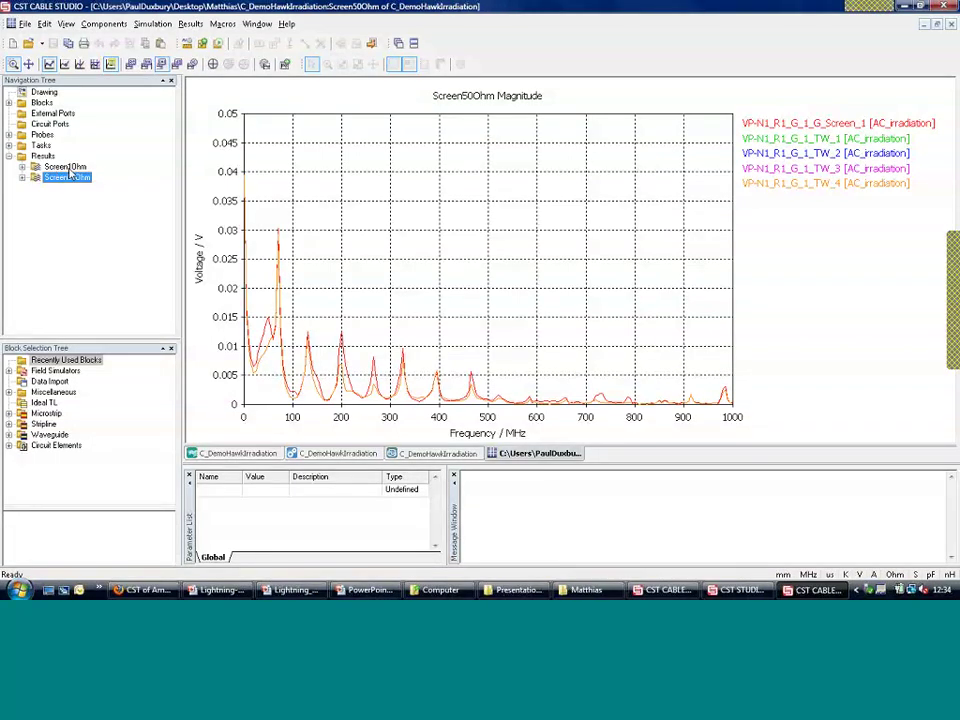
{"action": "left_click", "coordinate": [68, 168]}
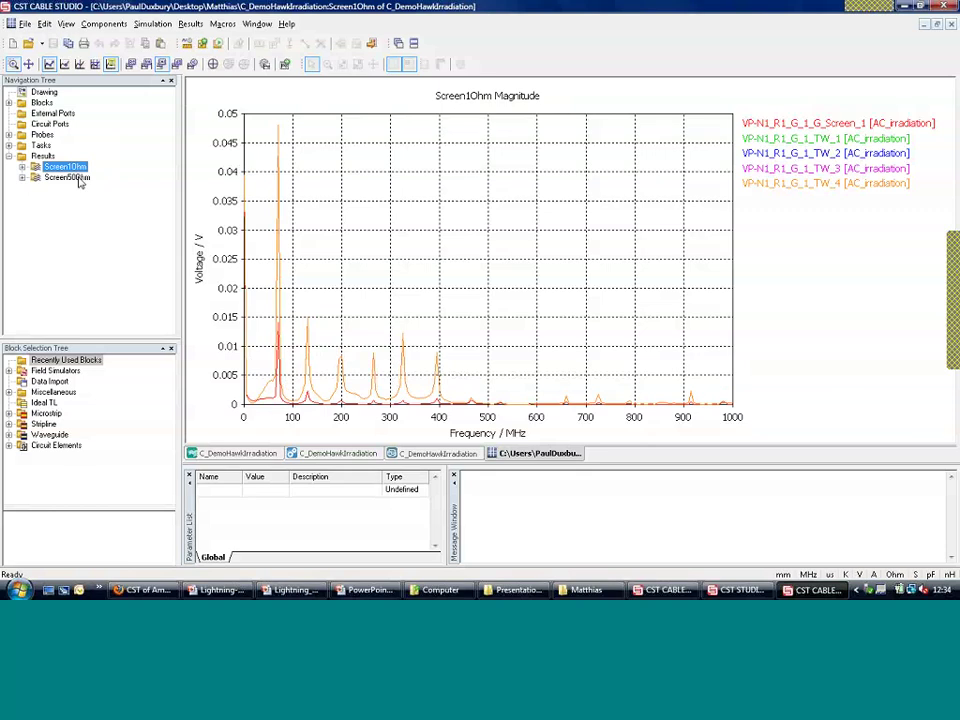
{"action": "left_click", "coordinate": [70, 178]}
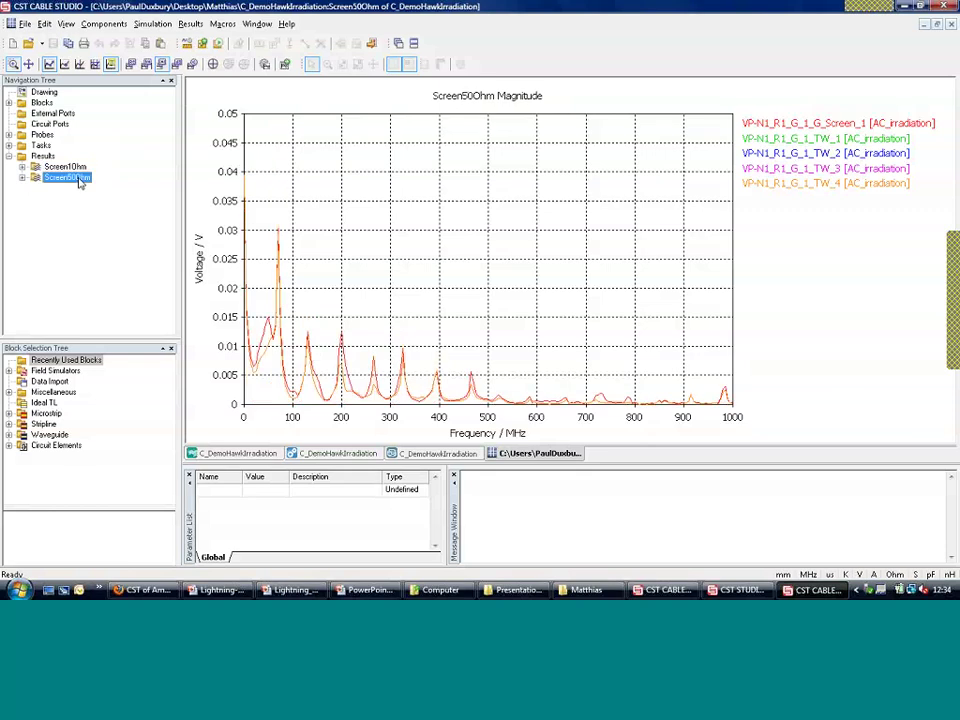
{"action": "left_click", "coordinate": [66, 167]}
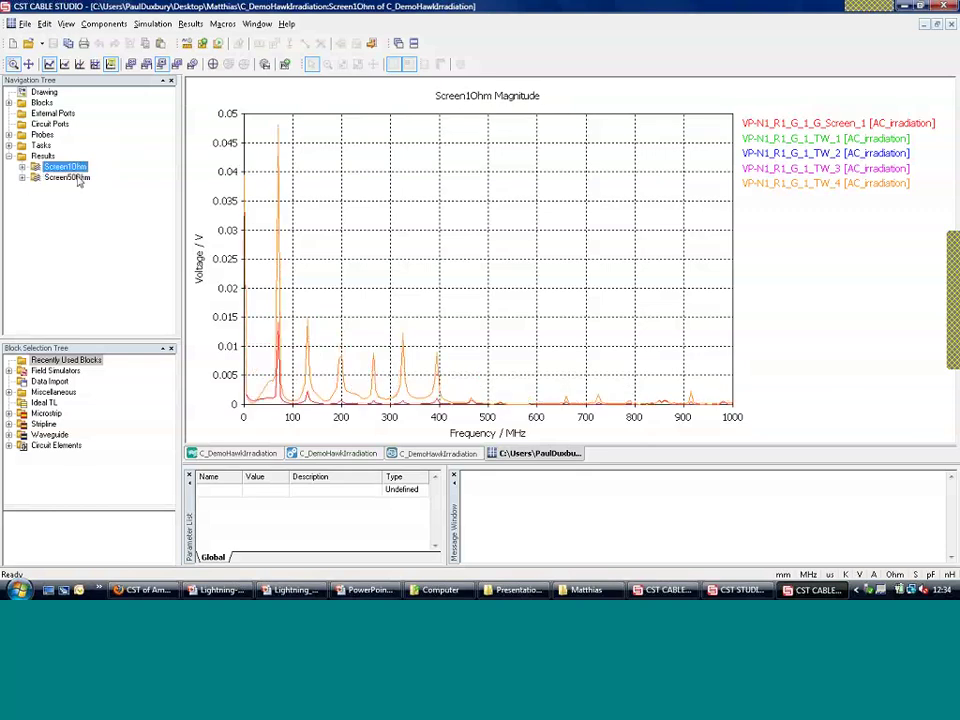
{"action": "left_click", "coordinate": [72, 178]}
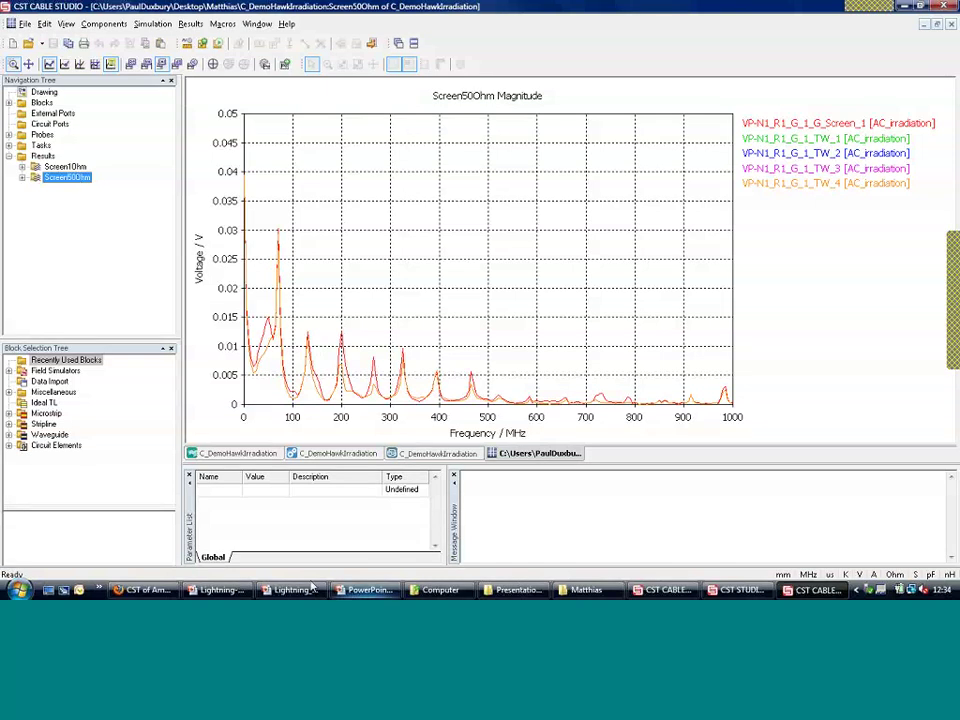
Step: Switch to the PowerPoint slide show at the Run 2D TL modeling for cables slide
{"action": "mouse_move", "coordinate": [312, 594]}
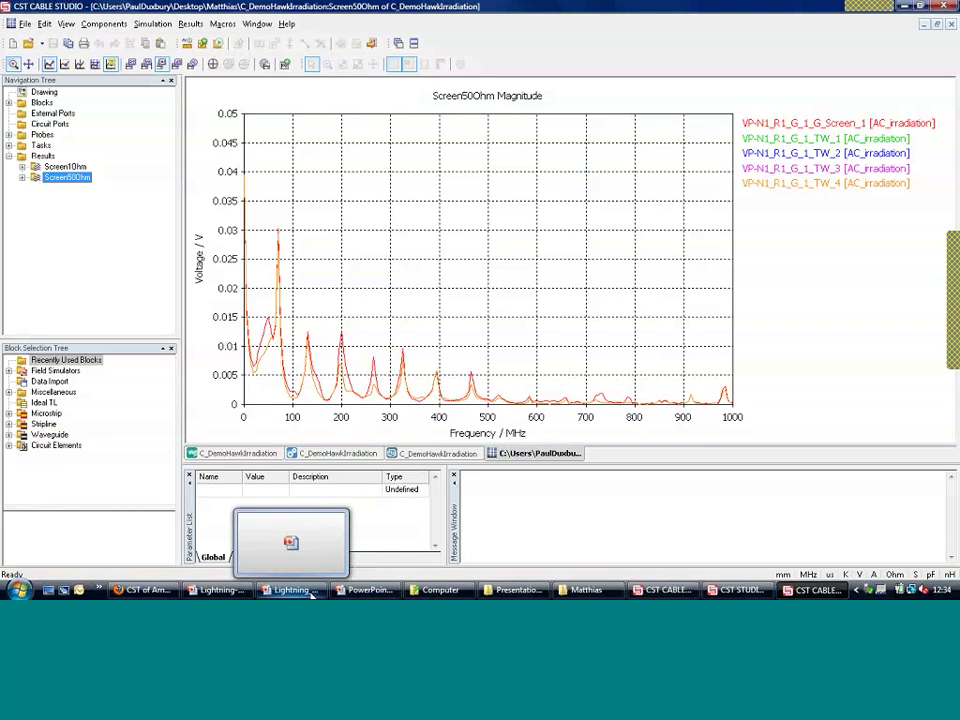
{"action": "mouse_move", "coordinate": [368, 594]}
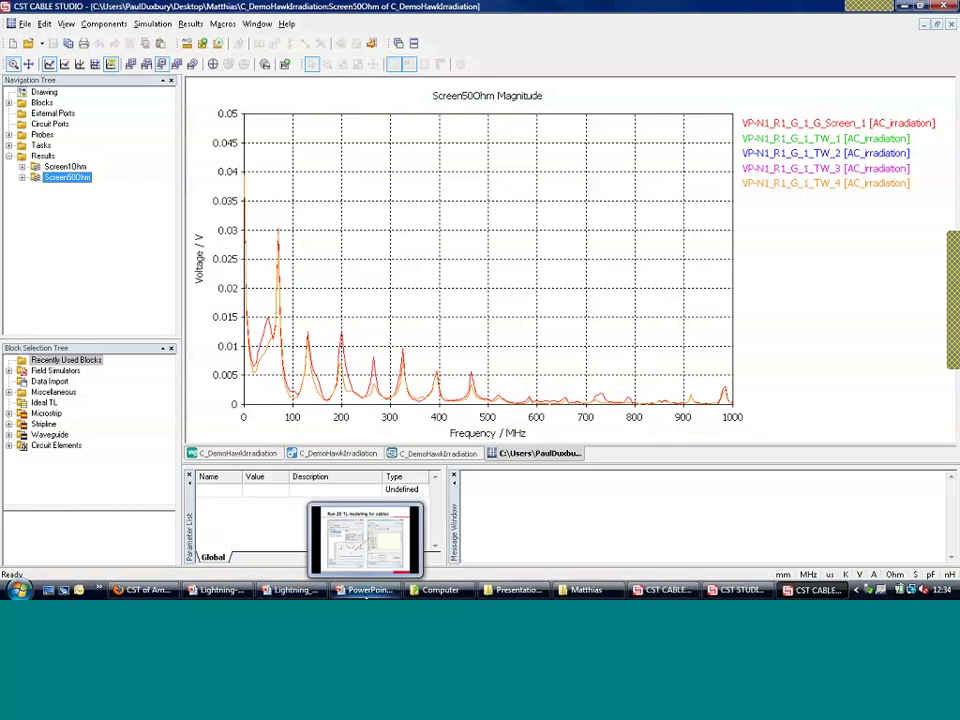
{"action": "left_click", "coordinate": [368, 592]}
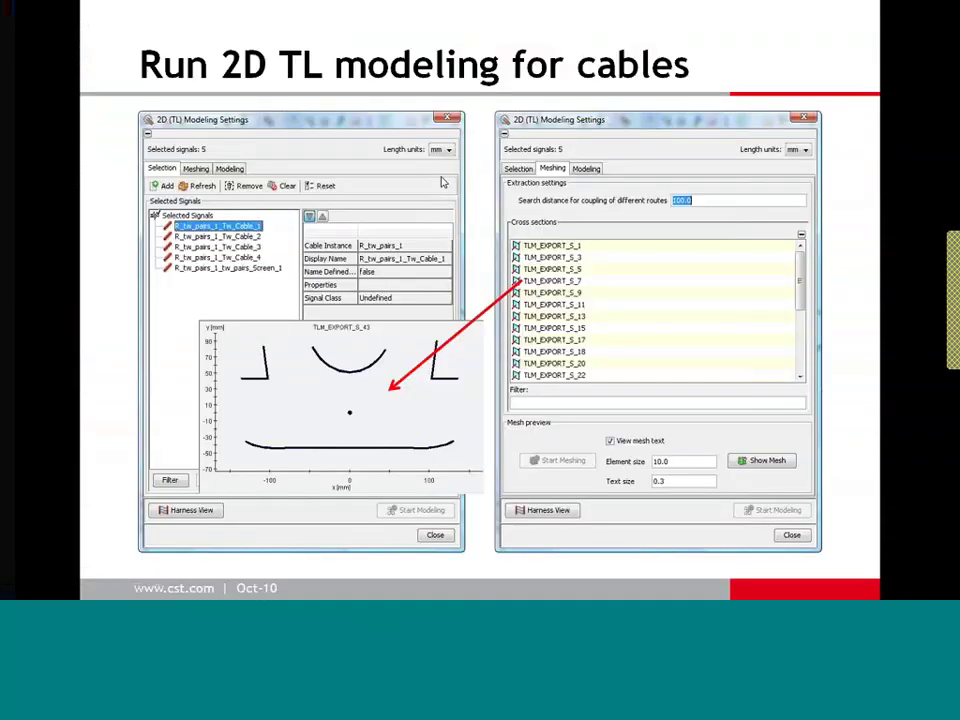